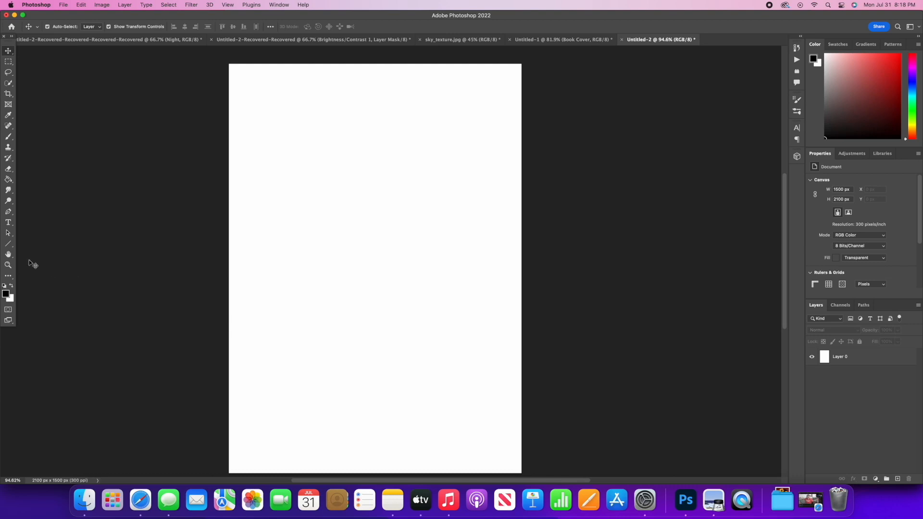
# Draw a full-height vertical black line about 2098 px long, a quarter across the page, and thicken it to about 29 px.
pyautogui.click(8, 245)
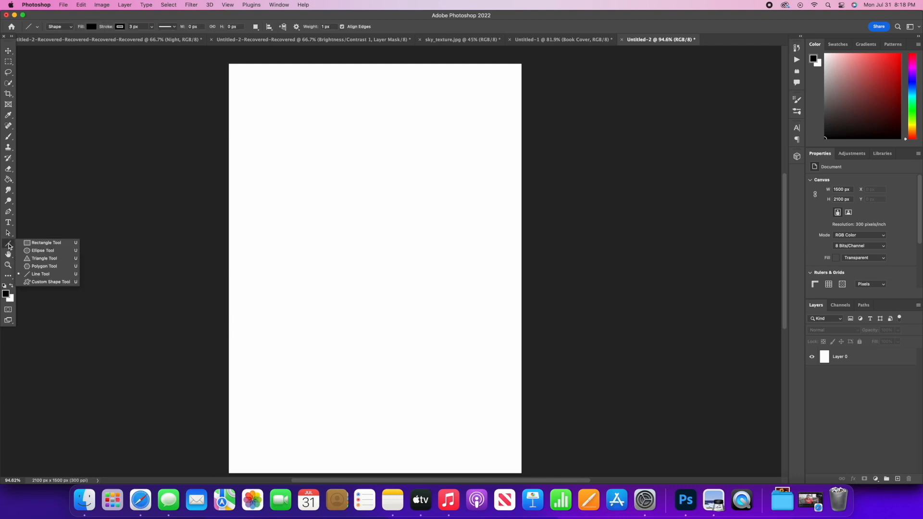
pyautogui.click(55, 277)
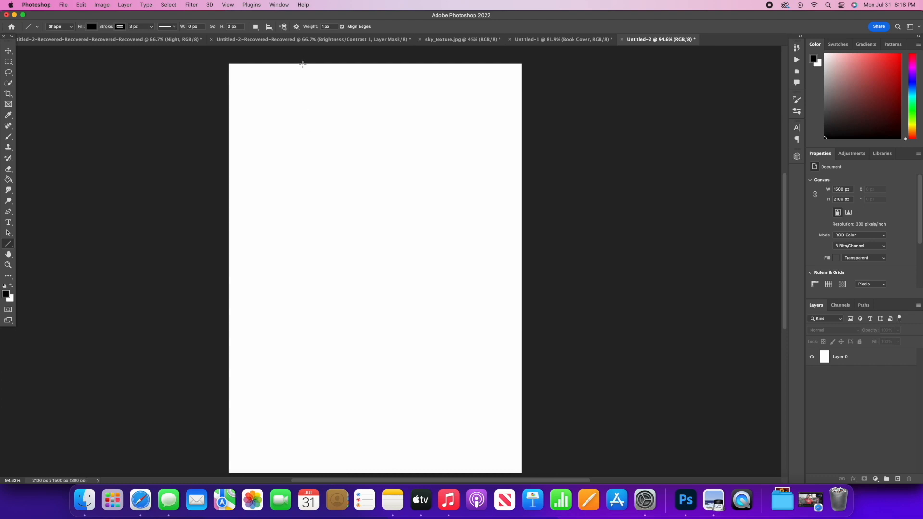
pyautogui.moveTo(302, 77); pyautogui.dragTo(302, 469)
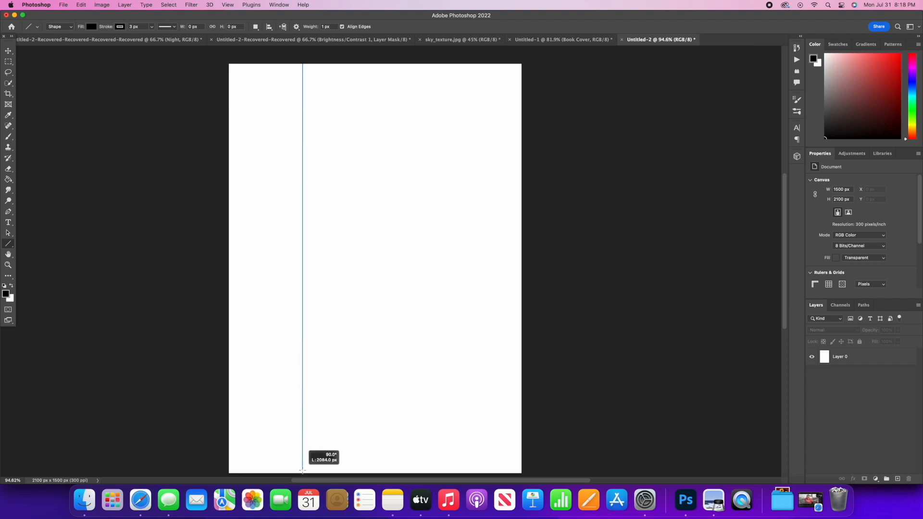
pyautogui.moveTo(302, 474); pyautogui.dragTo(302, 474)
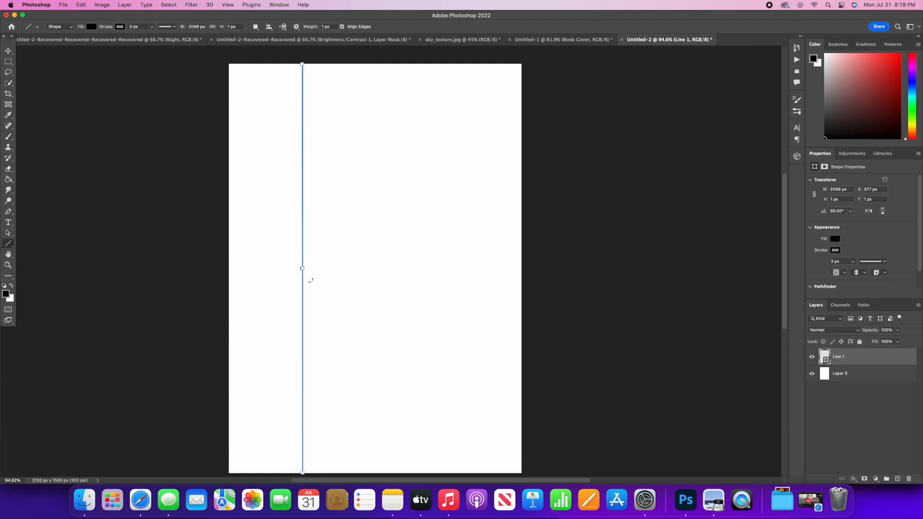
pyautogui.moveTo(303, 268); pyautogui.dragTo(309, 268)
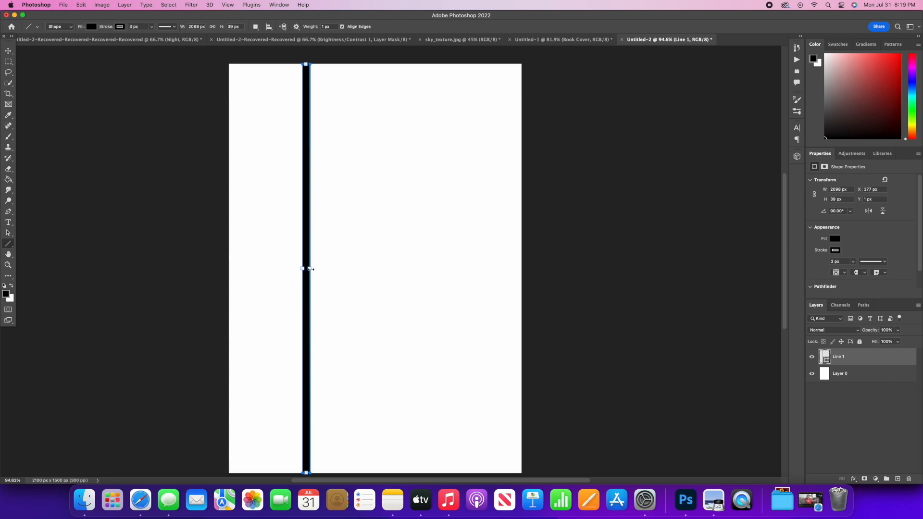
pyautogui.moveTo(307, 269); pyautogui.dragTo(307, 268)
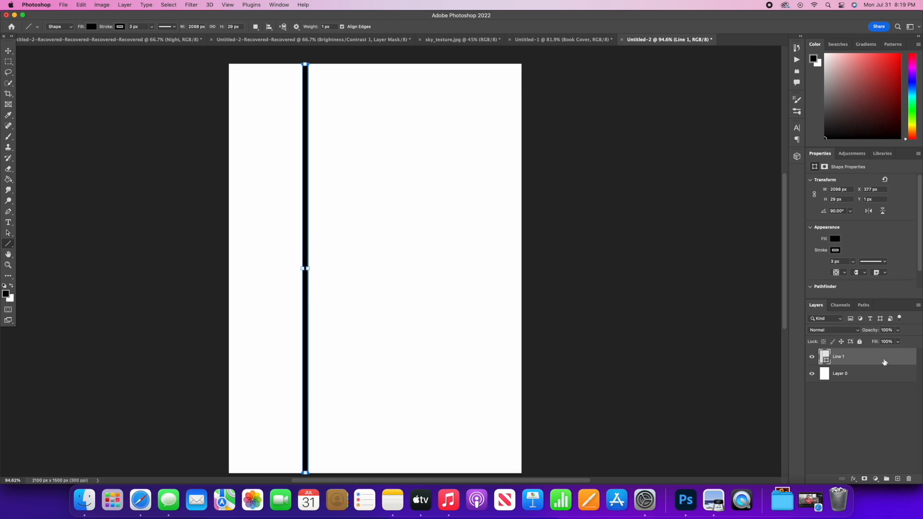
# Duplicate the vertical line and move the copy across the page to about X 1089 px.
pyautogui.press('super+j')
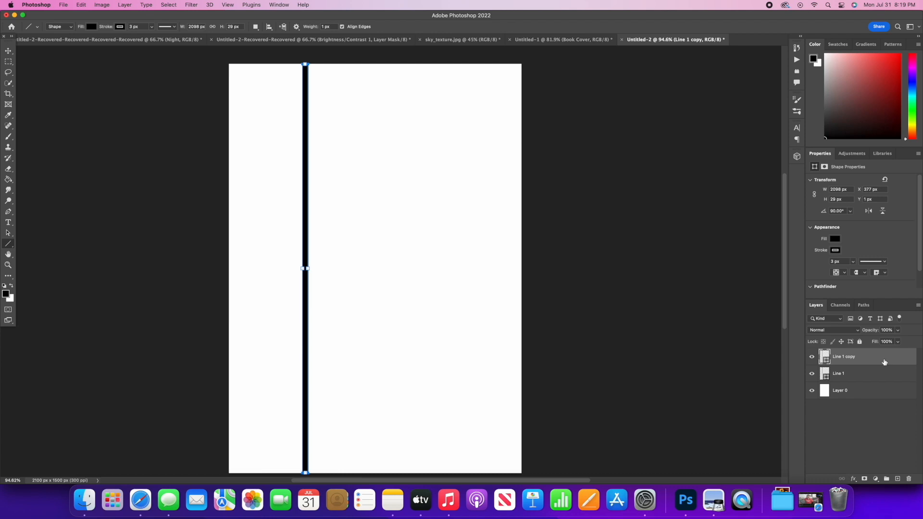
pyautogui.click(8, 50)
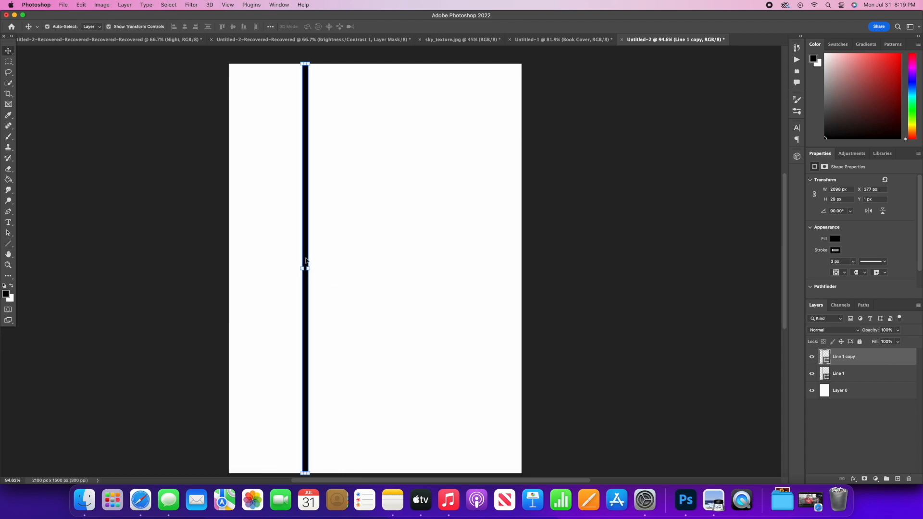
pyautogui.moveTo(306, 260); pyautogui.dragTo(447, 262)
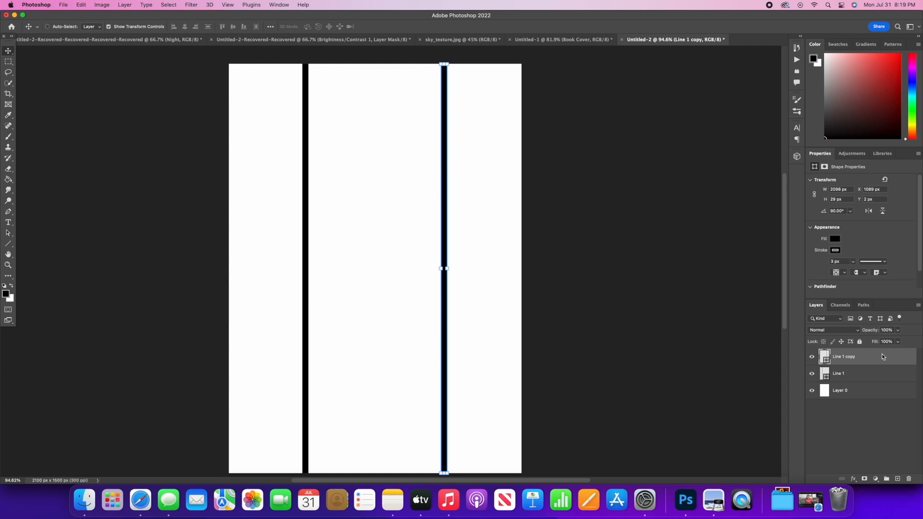
# Duplicate the second vertical line and rotate the copy about 52° into a rising diagonal across the upper half of the page.
pyautogui.press('super+j')
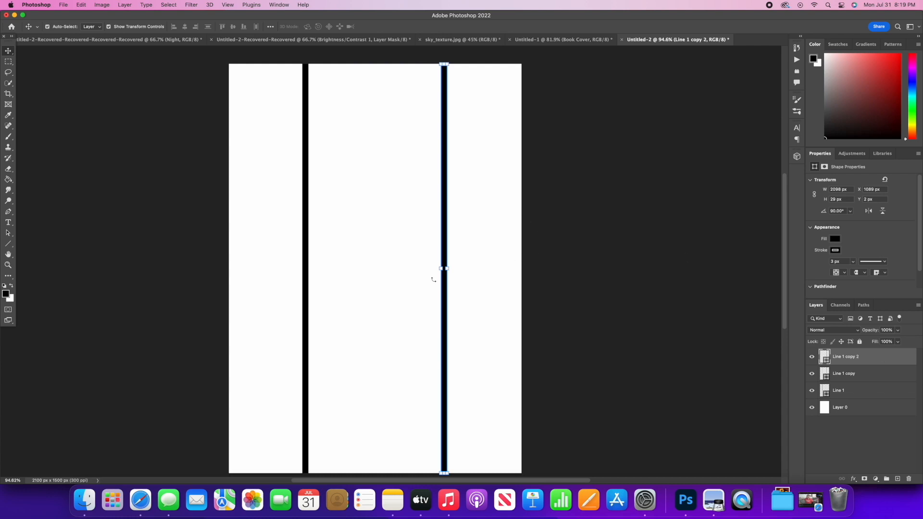
pyautogui.moveTo(435, 271); pyautogui.dragTo(380, 212)
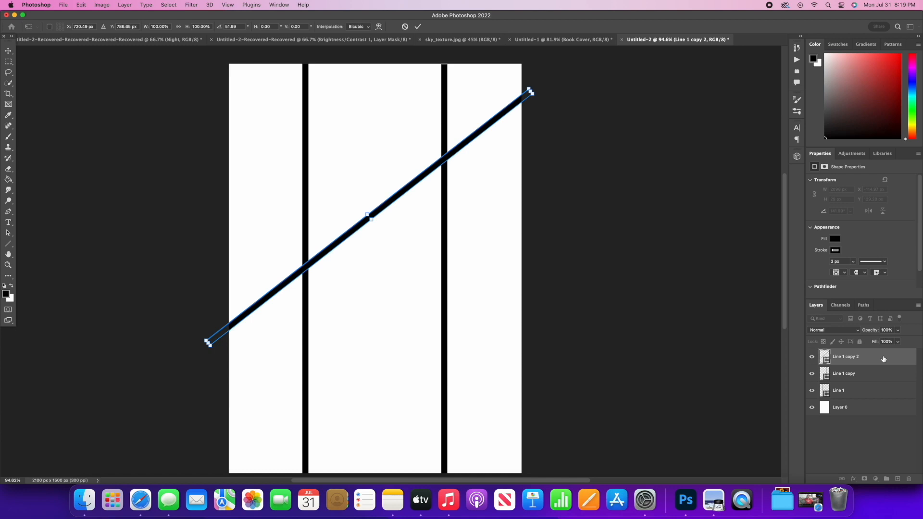
pyautogui.press('Return')
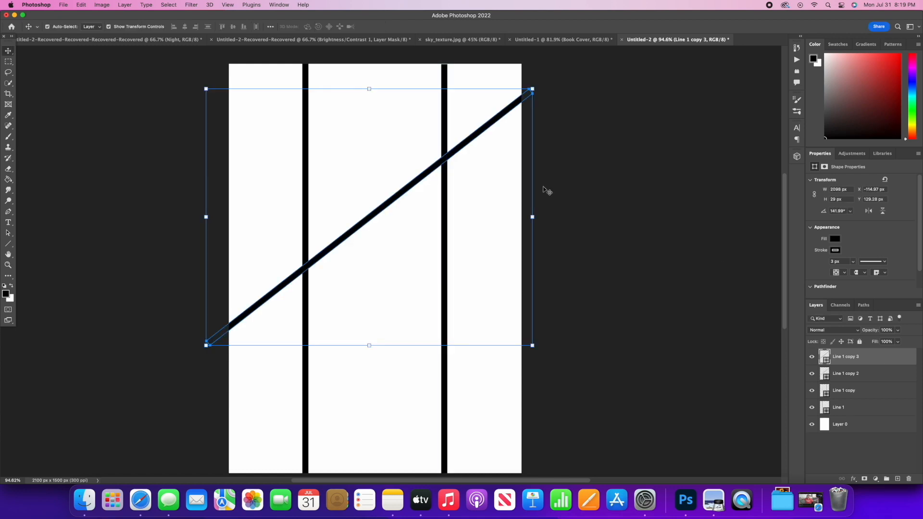
# Duplicate the diagonal line into the lower half of the page and shift the original diagonal slightly upward.
pyautogui.moveTo(388, 206); pyautogui.dragTo(406, 335)
pyautogui.click(414, 184)
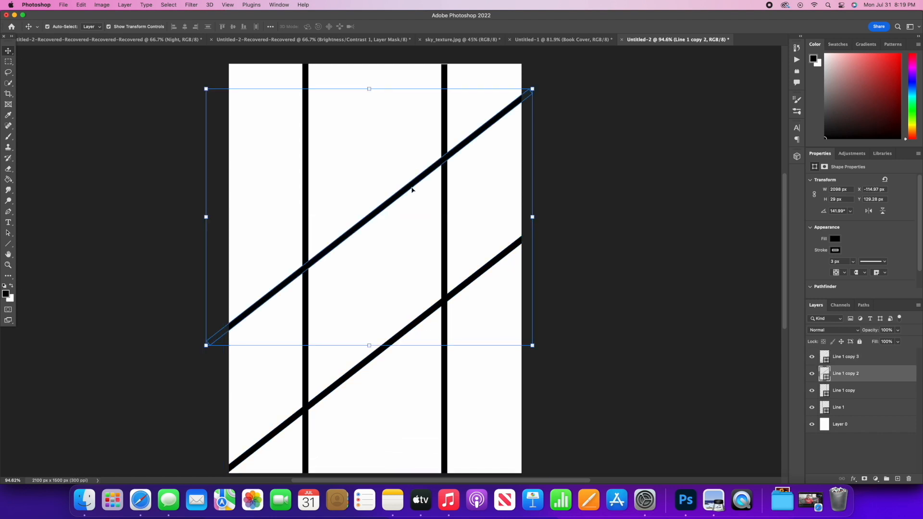
pyautogui.moveTo(409, 187)
pyautogui.mouseDown()
pyautogui.moveTo(425, 164)
pyautogui.moveTo(405, 174)
pyautogui.mouseUp()
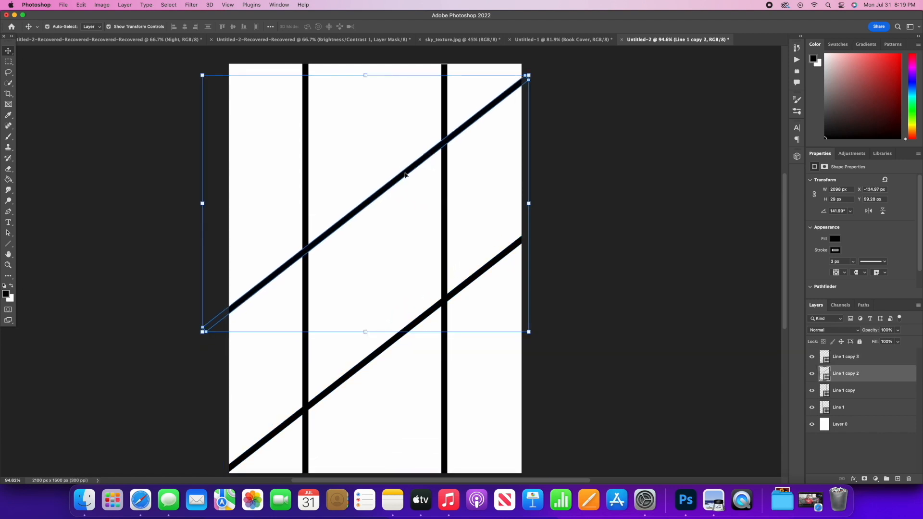
pyautogui.click(684, 148)
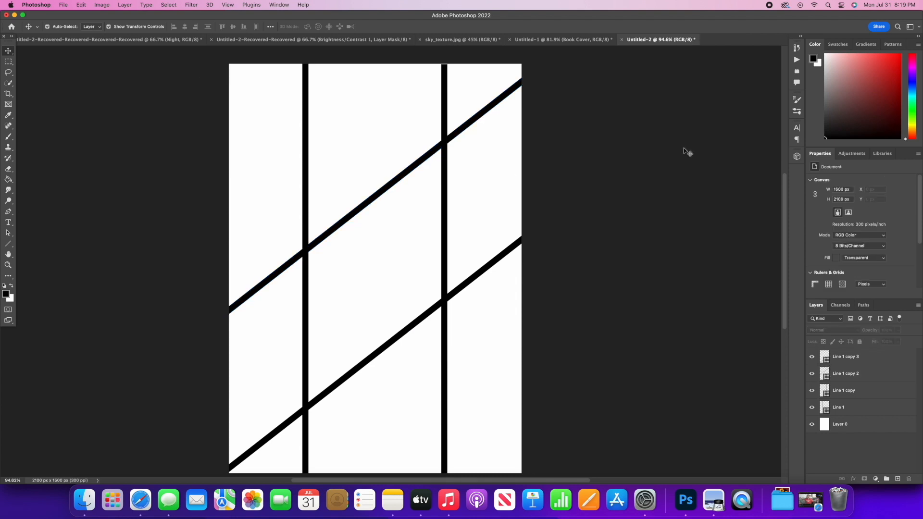
# Merge the four line layers into a single shape layer.
pyautogui.click(872, 360)
pyautogui.keyDown('super'); pyautogui.click(872, 375); pyautogui.keyUp('super')
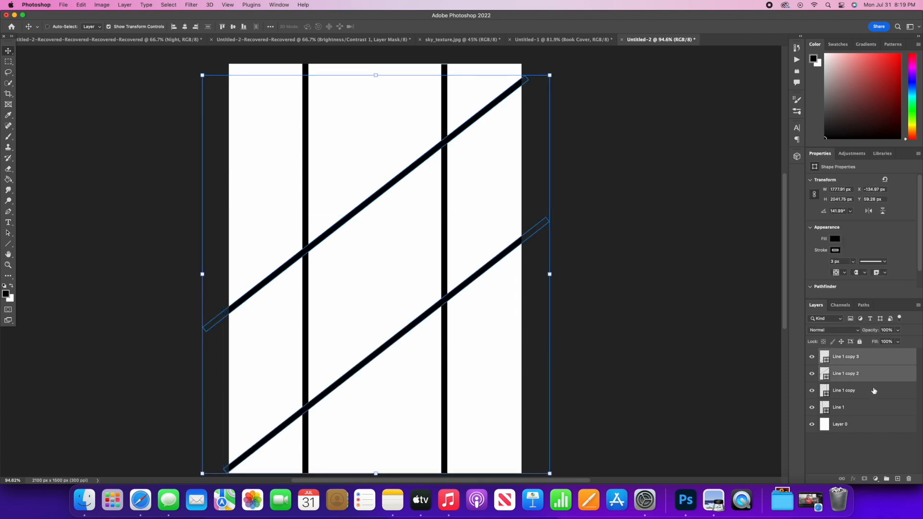
pyautogui.keyDown('super'); pyautogui.click(874, 391); pyautogui.keyUp('super')
pyautogui.keyDown('super'); pyautogui.click(876, 408); pyautogui.keyUp('super')
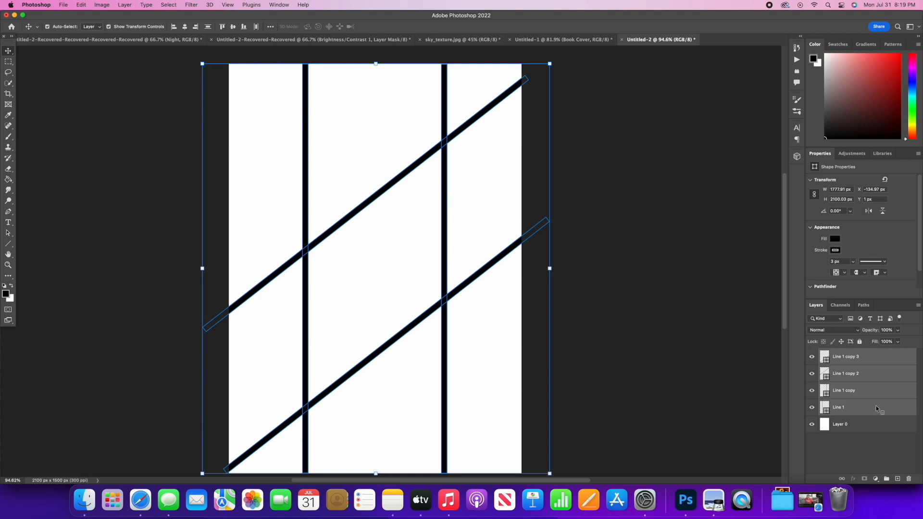
pyautogui.rightClick(876, 406)
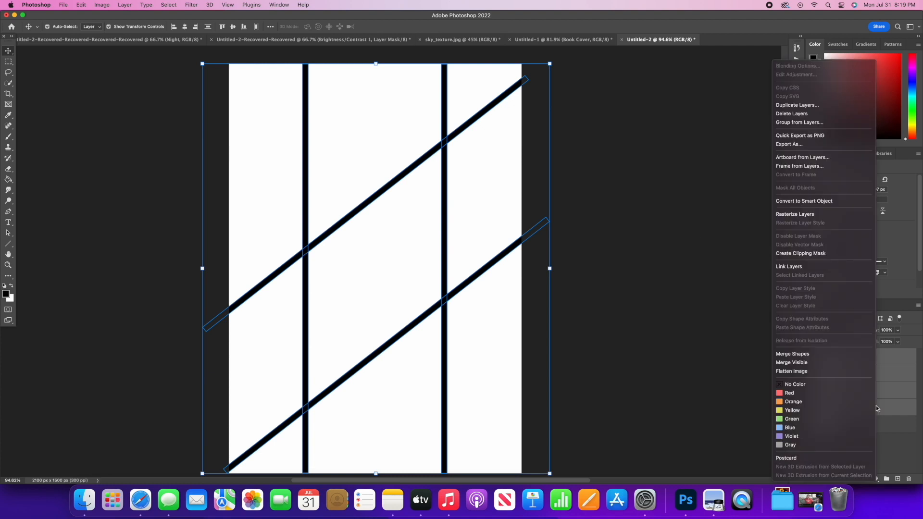
pyautogui.click(845, 355)
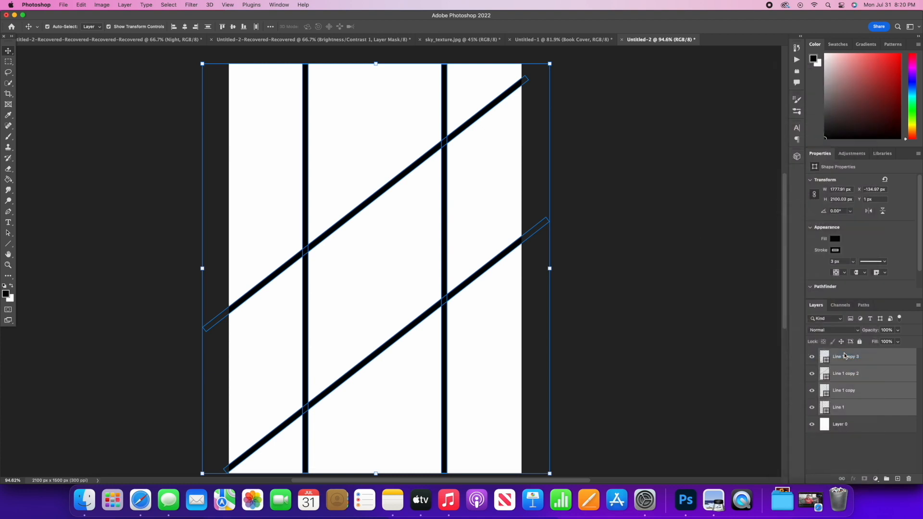
pyautogui.click(684, 285)
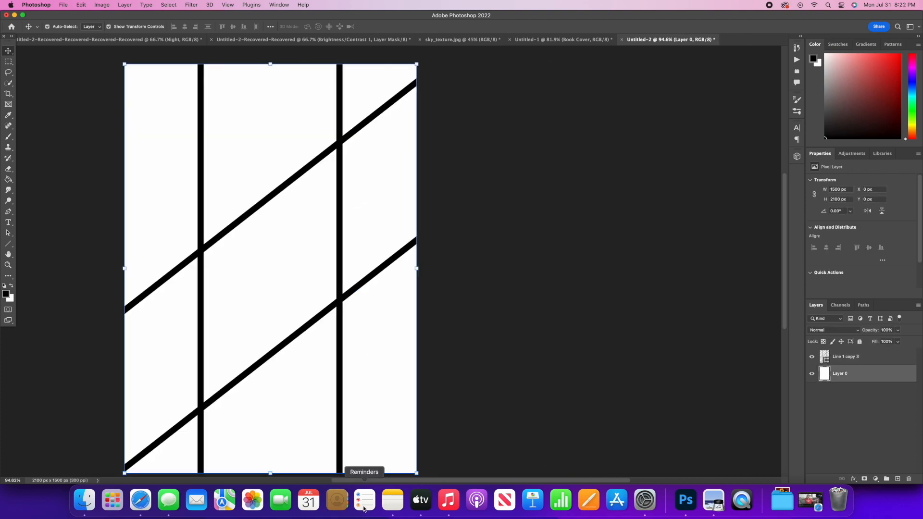
# Place maxresdefault.jpg from the Finder folder beneath the line layer and move it to the upper part of the page.
pyautogui.click(82, 508)
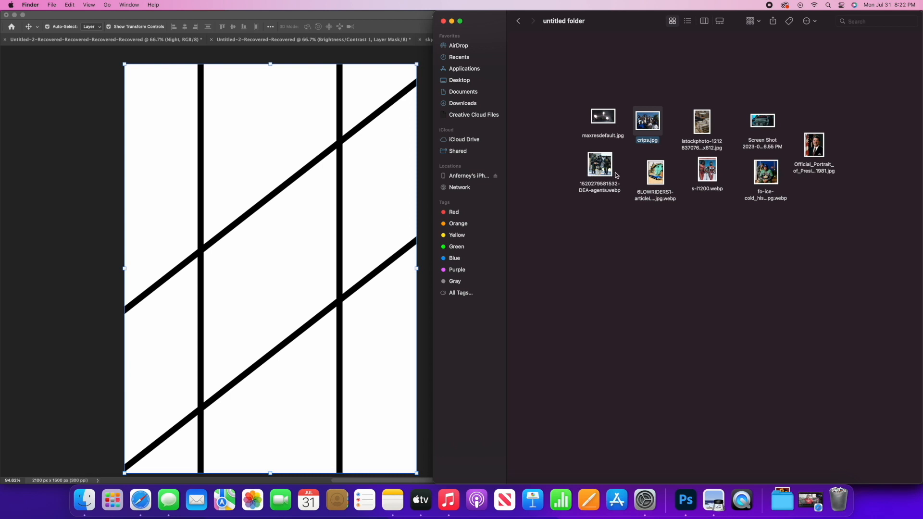
pyautogui.moveTo(608, 120); pyautogui.dragTo(275, 185)
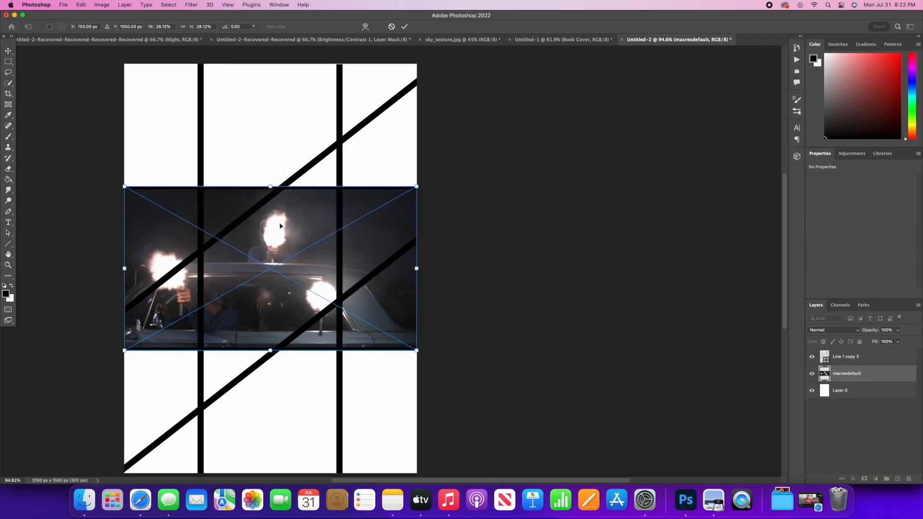
pyautogui.moveTo(291, 126); pyautogui.dragTo(327, 104)
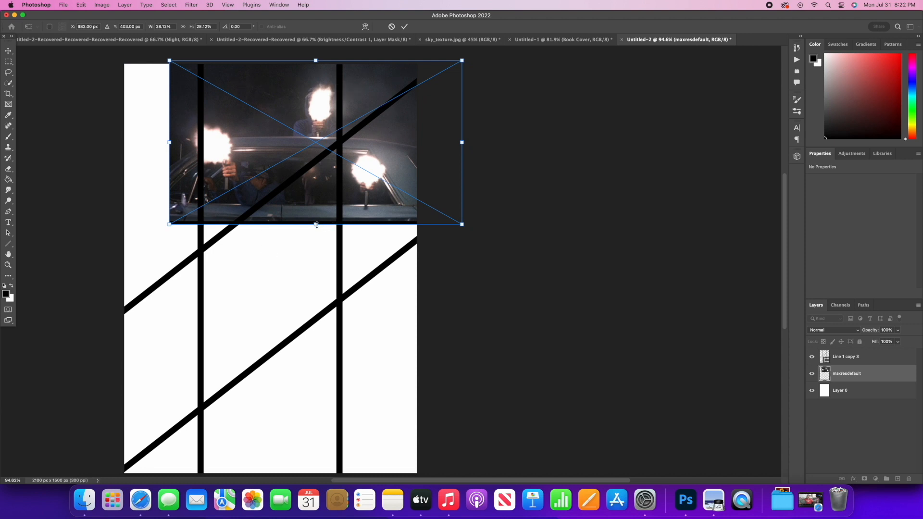
# Resize the placed photo to about 1411 × 941 px, shift it to about X 303 px and commit the placement.
pyautogui.moveTo(316, 224); pyautogui.dragTo(315, 247)
pyautogui.moveTo(315, 60); pyautogui.dragTo(316, 64)
pyautogui.moveTo(462, 157); pyautogui.dragTo(444, 157)
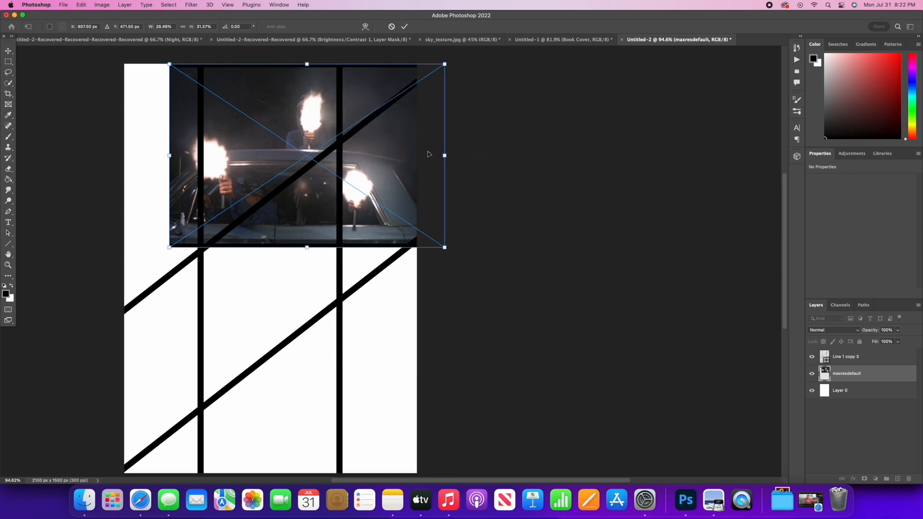
pyautogui.moveTo(262, 123); pyautogui.dragTo(277, 123)
pyautogui.click(404, 27)
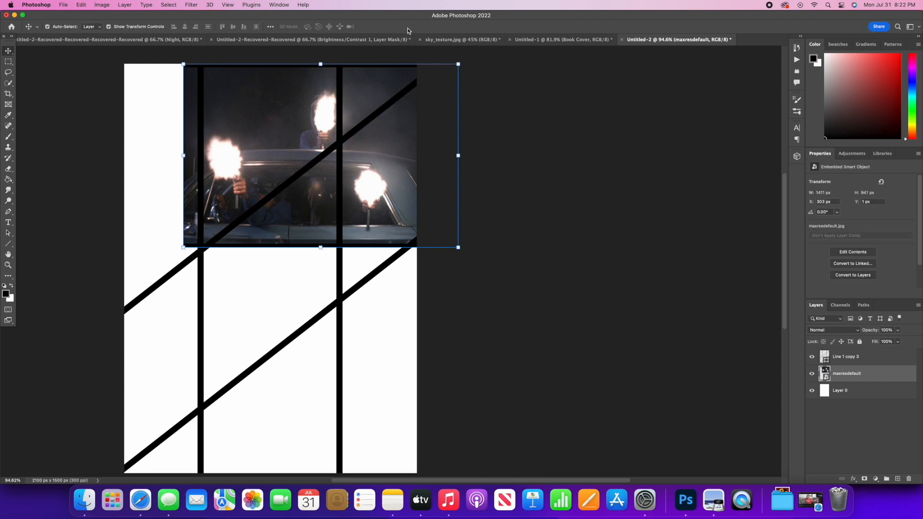
pyautogui.click(588, 178)
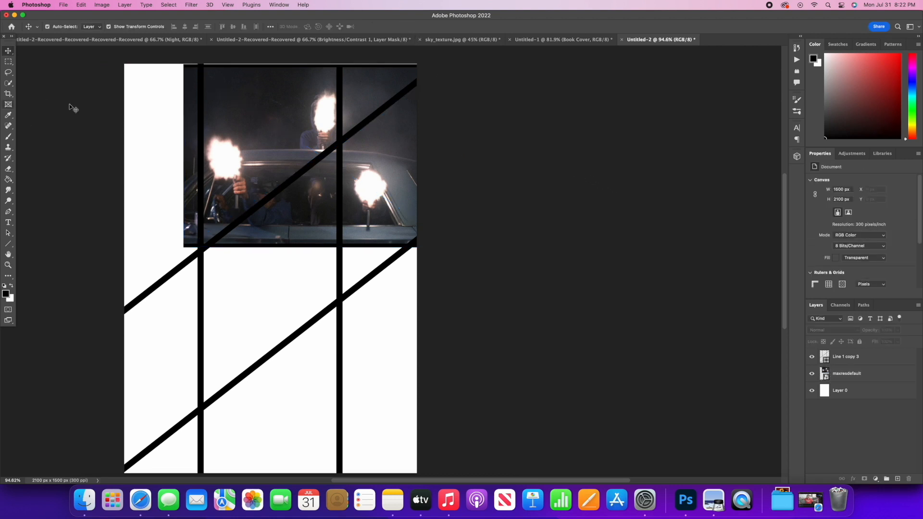
# Stretch the photo's upper edge past the top of the canvas, to a height of about 962 px.
pyautogui.click(268, 127)
pyautogui.moveTo(320, 65); pyautogui.dragTo(320, 61)
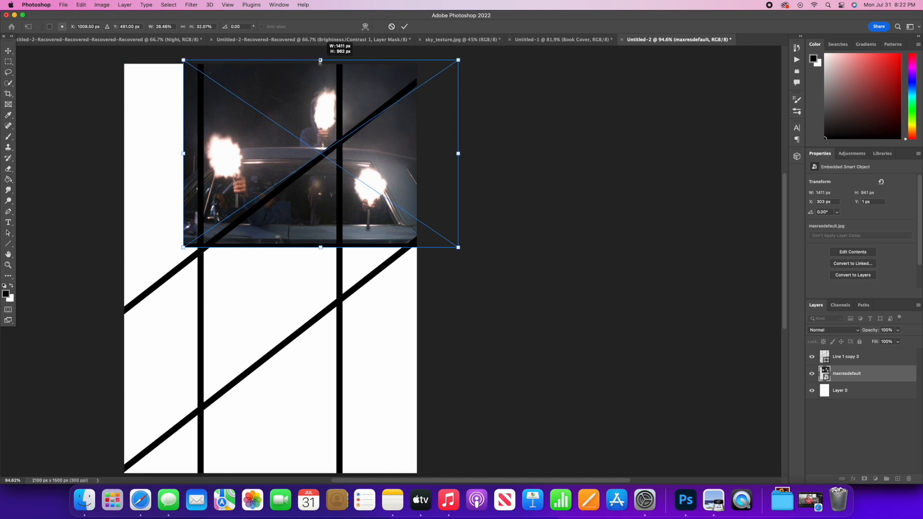
pyautogui.press('Return')
pyautogui.click(583, 123)
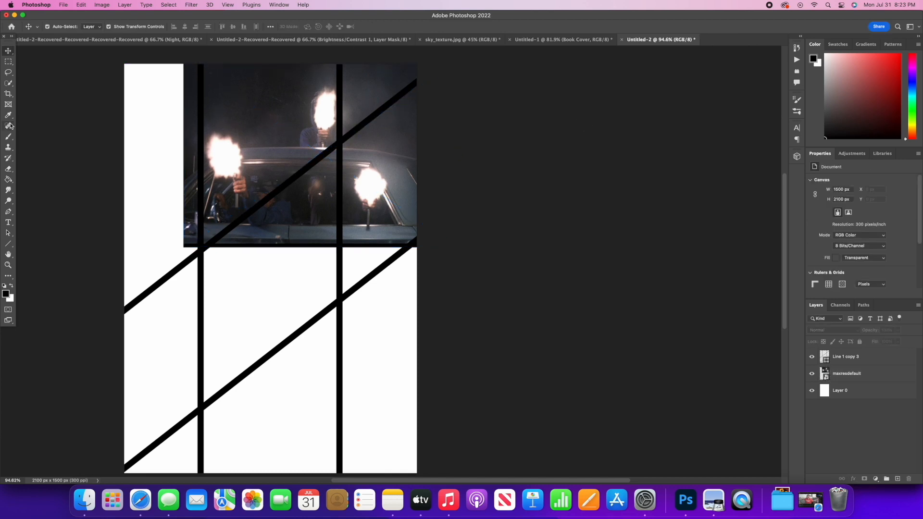
# Rasterize the maxresdefault smart object so that the Eraser tool can be used on it.
pyautogui.click(9, 169)
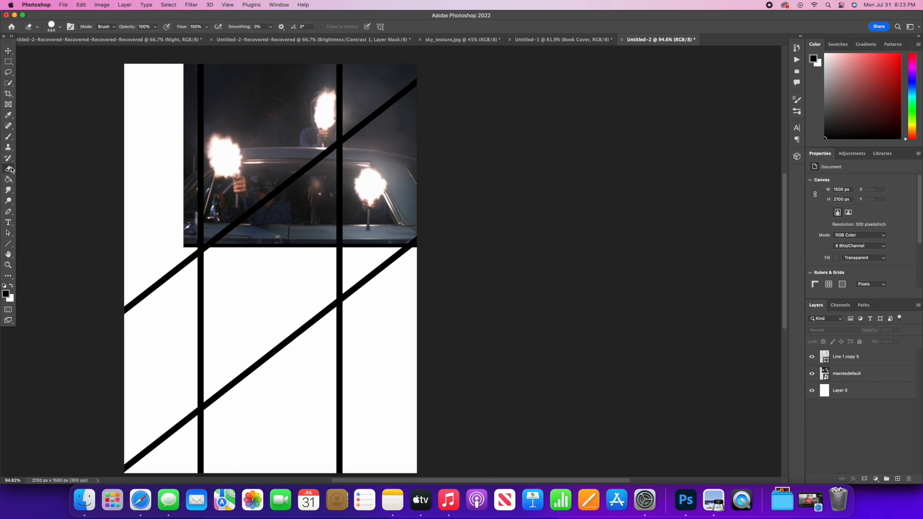
pyautogui.click(857, 379)
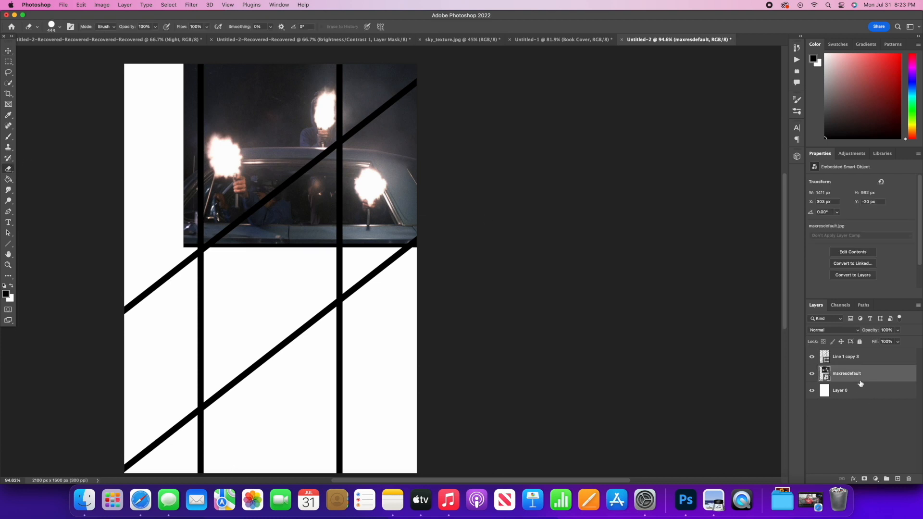
pyautogui.click(390, 224)
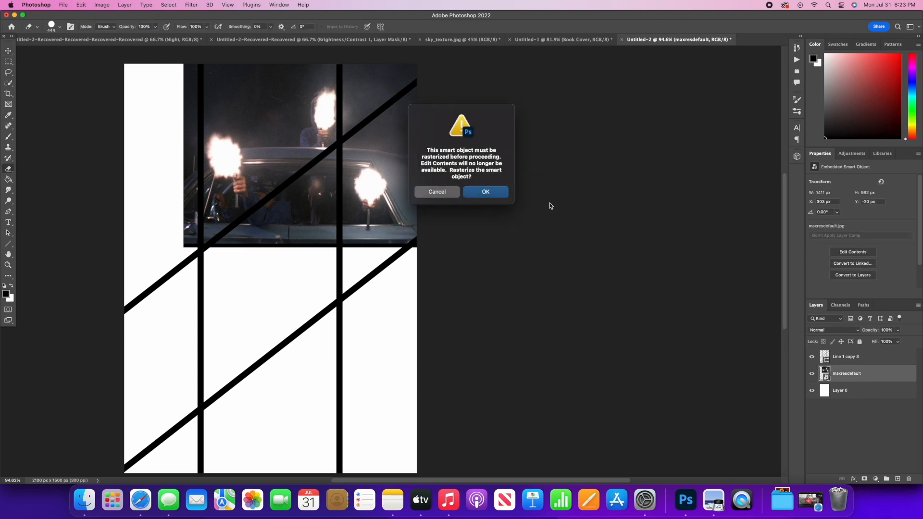
pyautogui.click(500, 197)
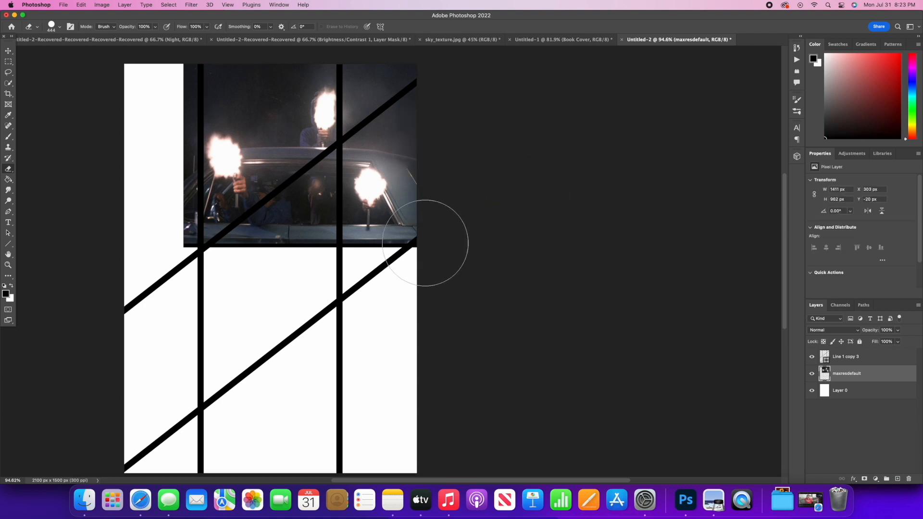
# Erase every part of the maxresdefault photo that lies outside the upper middle panel, following the vertical and diagonal lines.
pyautogui.moveTo(439, 241)
pyautogui.mouseDown()
pyautogui.moveTo(270, 261)
pyautogui.moveTo(240, 275)
pyautogui.mouseUp()
pyautogui.moveTo(462, 231)
pyautogui.mouseDown()
pyautogui.moveTo(441, 208)
pyautogui.moveTo(420, 91)
pyautogui.moveTo(384, 77)
pyautogui.mouseUp()
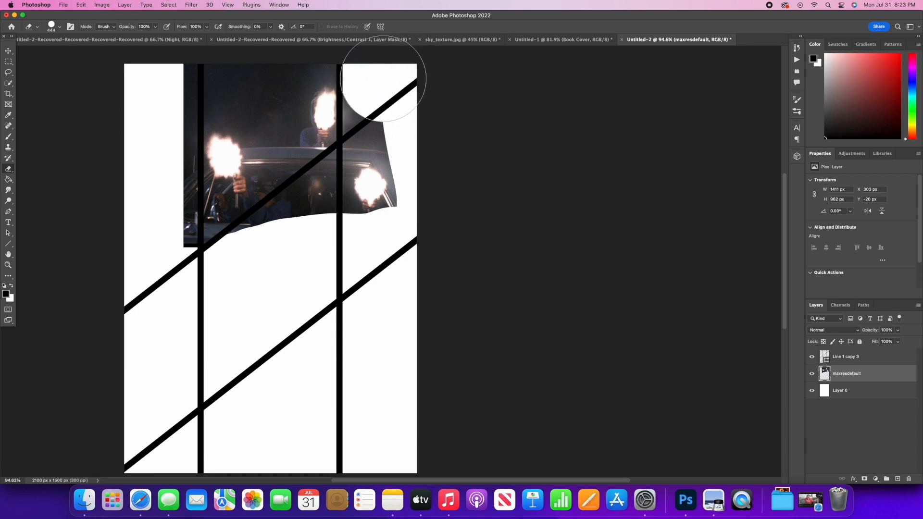
pyautogui.click(394, 196)
pyautogui.moveTo(394, 196)
pyautogui.mouseDown()
pyautogui.moveTo(367, 223)
pyautogui.moveTo(330, 233)
pyautogui.moveTo(423, 196)
pyautogui.mouseUp()
pyautogui.moveTo(426, 165)
pyautogui.mouseDown()
pyautogui.moveTo(384, 119)
pyautogui.moveTo(382, 97)
pyautogui.moveTo(400, 145)
pyautogui.moveTo(380, 175)
pyautogui.mouseUp()
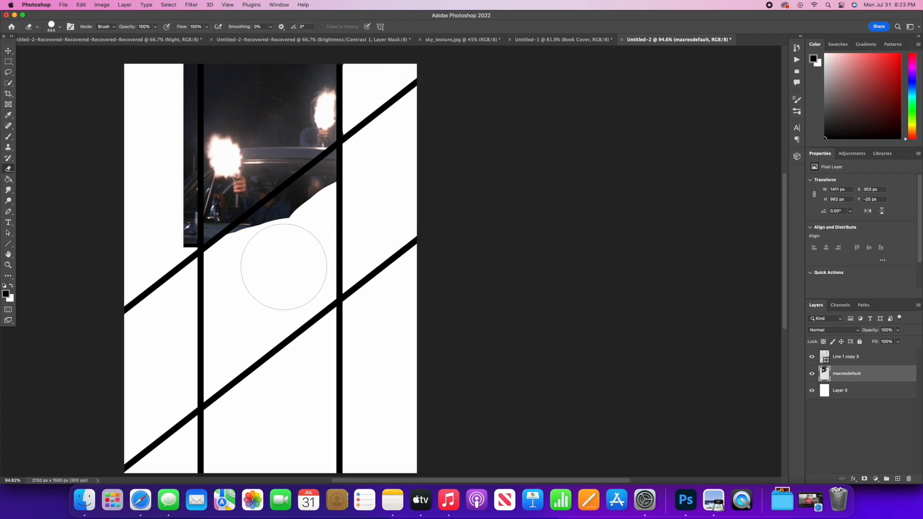
pyautogui.moveTo(159, 246); pyautogui.dragTo(156, 78)
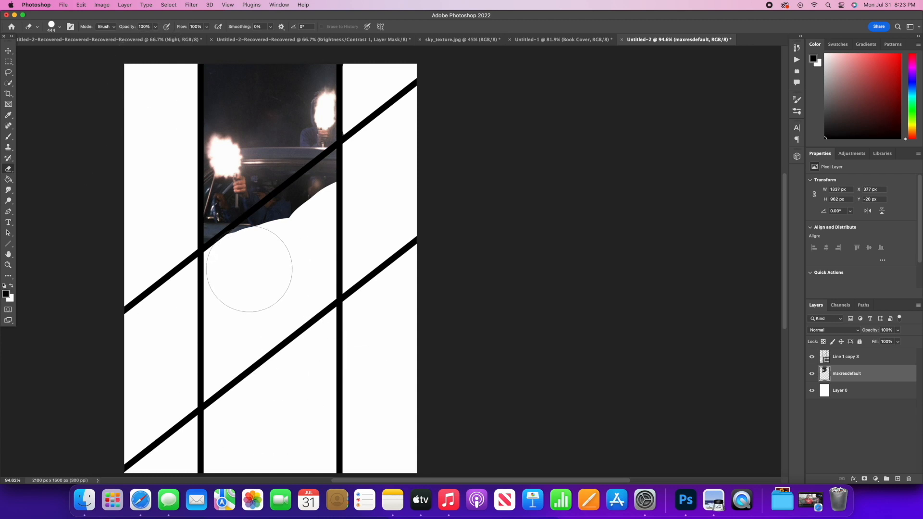
pyautogui.moveTo(249, 267)
pyautogui.mouseDown()
pyautogui.moveTo(365, 187)
pyautogui.moveTo(387, 160)
pyautogui.moveTo(385, 145)
pyautogui.moveTo(421, 160)
pyautogui.mouseUp()
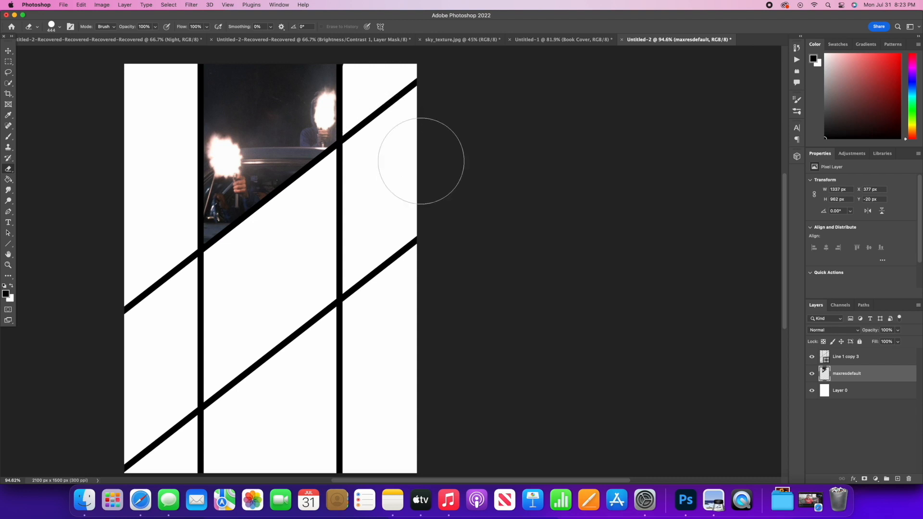
pyautogui.press('v')
pyautogui.click(452, 138)
# Place the 6LOWRIDERS1-articleLarge-v2.jpg photo from the Finder folder beneath the line layer and resize it to cover the lower right panel.
pyautogui.click(85, 500)
pyautogui.moveTo(654, 172); pyautogui.dragTo(149, 225)
pyautogui.press('Return')
pyautogui.moveTo(869, 357); pyautogui.dragTo(871, 381)
pyautogui.moveTo(133, 64); pyautogui.dragTo(340, 295)
pyautogui.moveTo(408, 384); pyautogui.dragTo(426, 384)
pyautogui.moveTo(382, 295); pyautogui.dragTo(385, 284)
pyautogui.moveTo(425, 284); pyautogui.dragTo(454, 241)
pyautogui.moveTo(388, 374); pyautogui.dragTo(358, 378)
pyautogui.press('Return')
pyautogui.click(480, 327)
# Rasterize the 6LOWRIDERS1 photo and erase everything outside the lower right panel.
pyautogui.press('e')
pyautogui.click(867, 375)
pyautogui.click(307, 269)
pyautogui.press('Return')
pyautogui.moveTo(285, 284); pyautogui.dragTo(361, 226)
pyautogui.moveTo(283, 341); pyautogui.dragTo(299, 332)
pyautogui.scroll(-5, 295, 336)
pyautogui.moveTo(297, 355); pyautogui.dragTo(288, 212)
pyautogui.press('v')
pyautogui.scroll(5, 79, 186)
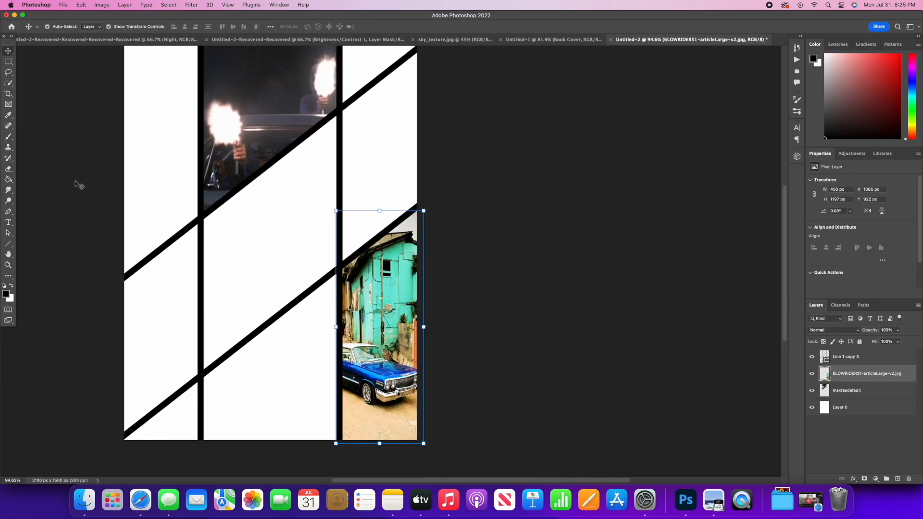
pyautogui.click(78, 186)
pyautogui.click(85, 500)
pyautogui.moveTo(600, 164); pyautogui.dragTo(342, 263)
pyautogui.press('Return')
pyautogui.moveTo(262, 247); pyautogui.dragTo(335, 279)
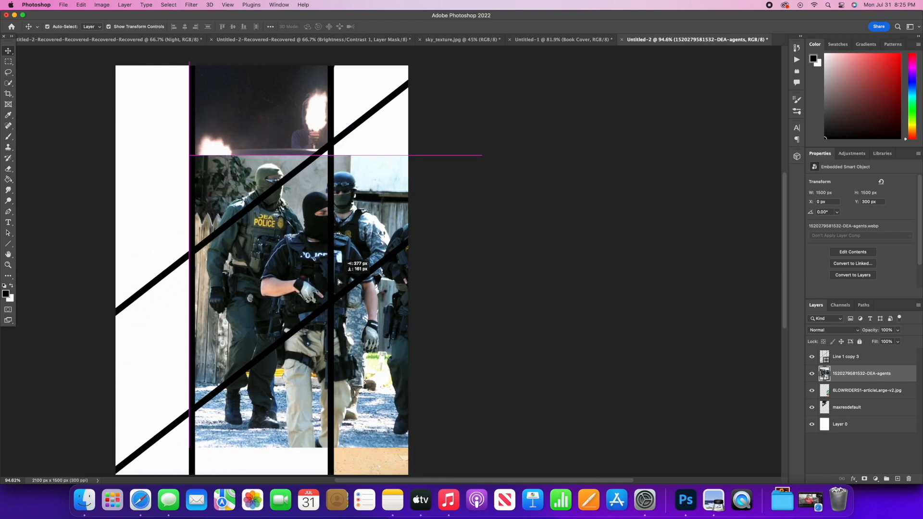
pyautogui.moveTo(481, 450); pyautogui.dragTo(435, 406)
pyautogui.moveTo(321, 228); pyautogui.dragTo(321, 224)
pyautogui.click(405, 26)
# Rasterize the DEA-agents photo and stretch its upper edge to a height of about 1296 px.
pyautogui.click(9, 169)
pyautogui.click(391, 187)
pyautogui.click(486, 192)
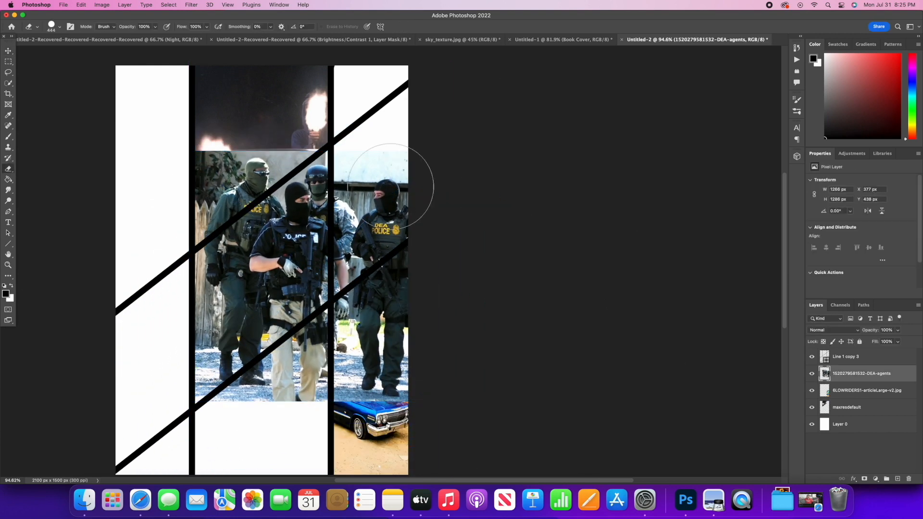
pyautogui.click(9, 51)
pyautogui.moveTo(312, 151); pyautogui.dragTo(313, 149)
pyautogui.click(418, 27)
# Erase every part of the DEA-agents photo outside the central panel between the two diagonals.
pyautogui.click(9, 169)
pyautogui.moveTo(407, 360); pyautogui.dragTo(235, 423)
pyautogui.moveTo(423, 192)
pyautogui.mouseDown()
pyautogui.moveTo(393, 200)
pyautogui.moveTo(381, 257)
pyautogui.moveTo(375, 177)
pyautogui.mouseUp()
pyautogui.moveTo(231, 168)
pyautogui.mouseDown()
pyautogui.moveTo(205, 187)
pyautogui.moveTo(290, 118)
pyautogui.mouseUp()
pyautogui.scroll(-5, 298, 217)
pyautogui.moveTo(320, 305); pyautogui.dragTo(264, 345)
pyautogui.click(8, 51)
# Place s-l1200.webp from the Finder folder, scale it down and align it with the canvas's upper edge over the upper left panel.
pyautogui.click(84, 500)
pyautogui.moveTo(707, 173); pyautogui.dragTo(157, 320)
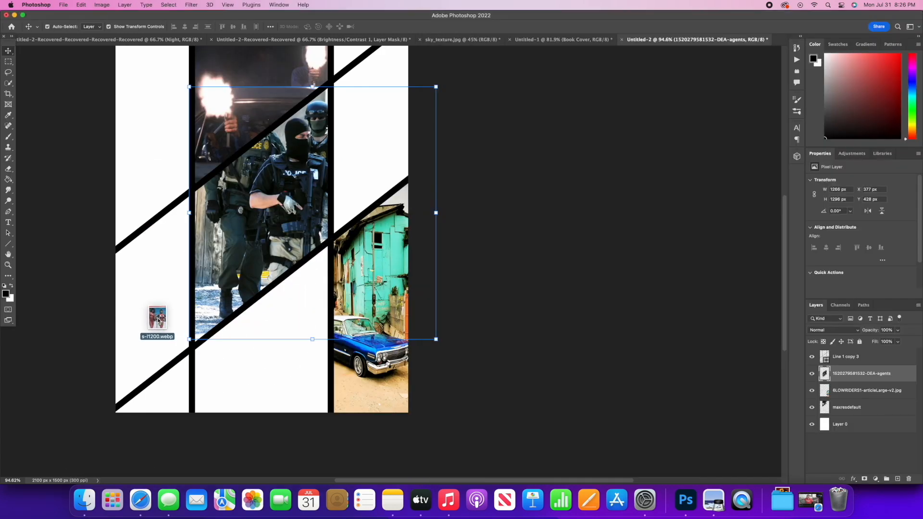
pyautogui.moveTo(408, 422); pyautogui.dragTo(221, 211)
pyautogui.scroll(5, 221, 212)
pyautogui.moveTo(166, 206); pyautogui.dragTo(134, 202)
pyautogui.moveTo(127, 112); pyautogui.dragTo(127, 86)
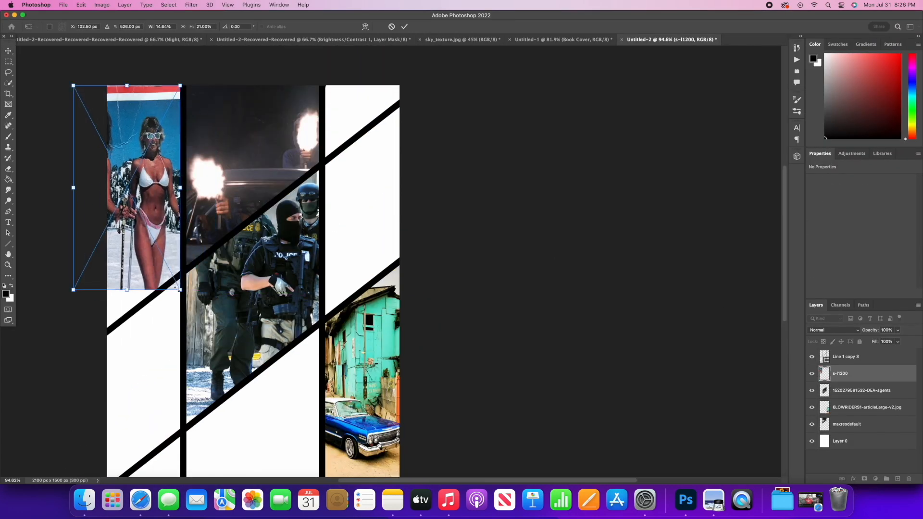
# Enlarge the s-l1200 photo to about 1359 px high, shift it to fill the upper left panel and commit the placement.
pyautogui.moveTo(74, 289); pyautogui.dragTo(47, 326)
pyautogui.moveTo(139, 207); pyautogui.dragTo(139, 185)
pyautogui.moveTo(114, 303); pyautogui.dragTo(114, 318)
pyautogui.moveTo(180, 190); pyautogui.dragTo(194, 190)
pyautogui.moveTo(120, 318); pyautogui.dragTo(120, 328)
pyautogui.moveTo(47, 196); pyautogui.dragTo(33, 196)
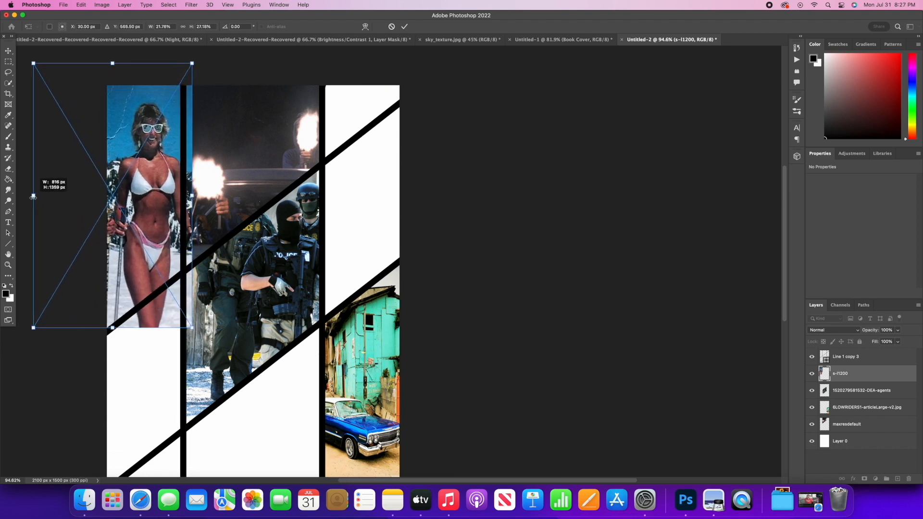
pyautogui.moveTo(194, 195); pyautogui.dragTo(180, 196)
pyautogui.press('Return')
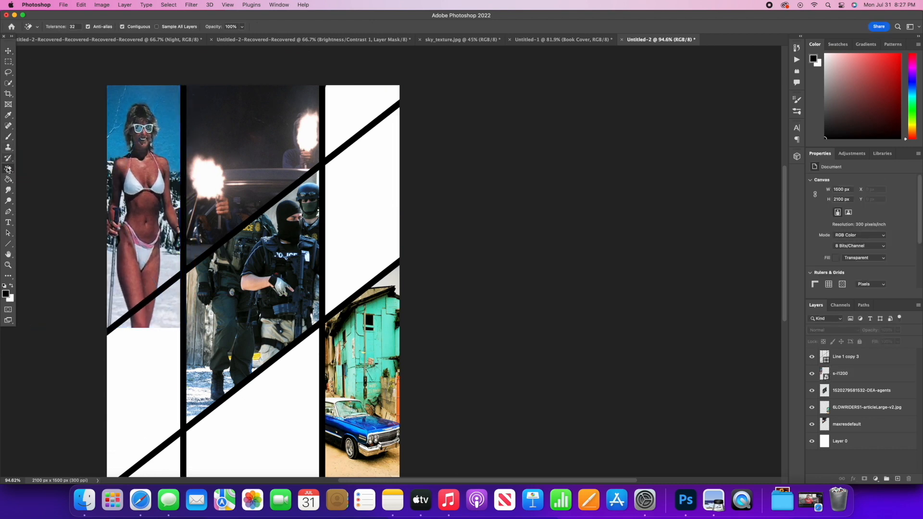
# Rasterize the s-l1200 photo and erase the part below the diagonal line in the left column.
pyautogui.click(9, 169)
pyautogui.click(154, 215)
pyautogui.press('Return')
pyautogui.moveTo(158, 332); pyautogui.dragTo(145, 352)
pyautogui.scroll(-4, 145, 352)
pyautogui.click(9, 51)
# Place crips.jpg from the Finder folder beneath the line layer and move it over the lower middle panel, to about X 377, Y 1245 px.
pyautogui.click(84, 499)
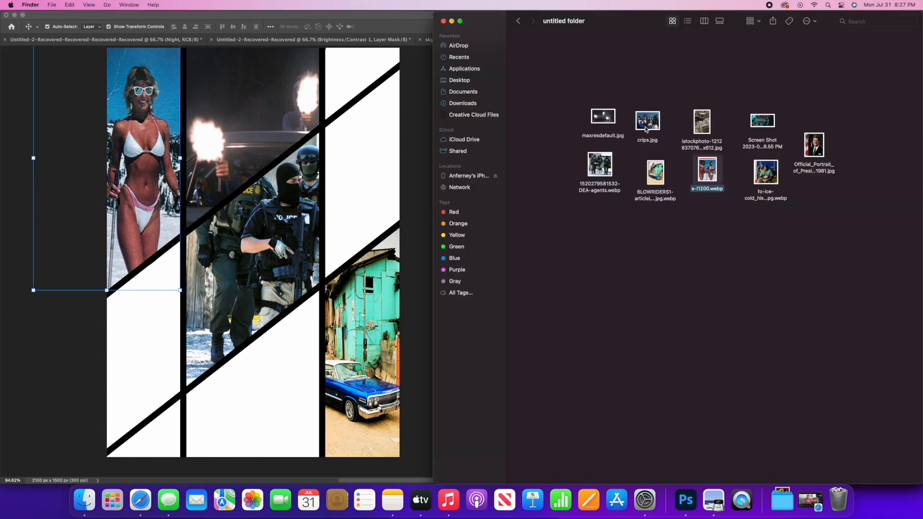
pyautogui.moveTo(768, 170); pyautogui.dragTo(291, 397)
pyautogui.moveTo(271, 233)
pyautogui.mouseDown()
pyautogui.moveTo(329, 408)
pyautogui.moveTo(345, 379)
pyautogui.mouseUp()
pyautogui.press('Return')
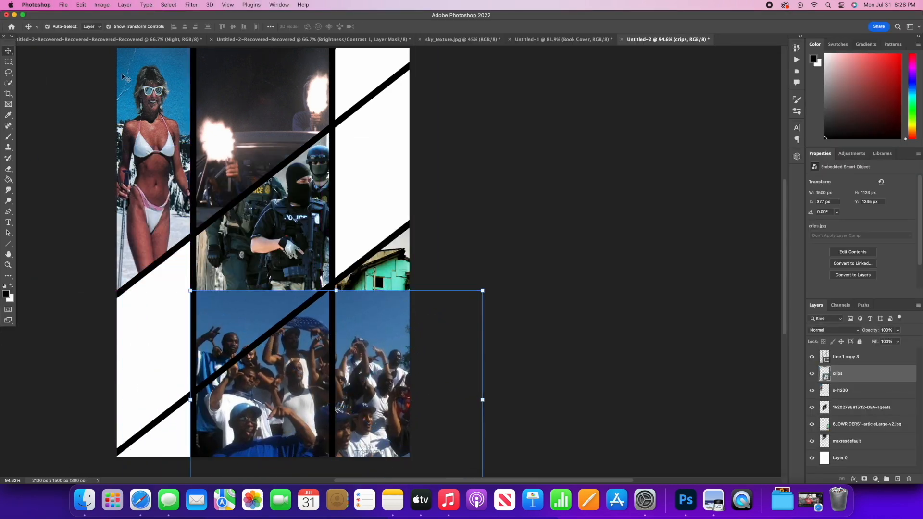
# Rasterize the crips photo and erase everything outside the lower middle panel.
pyautogui.click(10, 169)
pyautogui.click(344, 379)
pyautogui.press('Return')
pyautogui.click(11, 169)
pyautogui.moveTo(383, 307)
pyautogui.mouseDown()
pyautogui.moveTo(388, 433)
pyautogui.moveTo(379, 374)
pyautogui.mouseUp()
pyautogui.moveTo(274, 270); pyautogui.dragTo(202, 326)
pyautogui.click(9, 51)
# Place the fo-ice-cold_history-of-hiphop-jewelry_page-16.jpg photo from the Finder folder and scale it to fit the upper right triangular panel.
pyautogui.click(84, 500)
pyautogui.moveTo(766, 173); pyautogui.dragTo(355, 212)
pyautogui.scroll(3, 356, 211)
pyautogui.moveTo(333, 239); pyautogui.dragTo(467, 83)
pyautogui.moveTo(216, 48); pyautogui.dragTo(313, 174)
pyautogui.moveTo(450, 234); pyautogui.dragTo(386, 187)
pyautogui.moveTo(337, 139)
pyautogui.mouseDown()
pyautogui.moveTo(366, 146)
pyautogui.moveTo(359, 154)
pyautogui.mouseUp()
pyautogui.click(566, 171)
# Rasterize the hip-hop jewelry photo, erase everything outside the upper right panel and deselect the layer.
pyautogui.click(369, 158)
pyautogui.press('e')
pyautogui.click(486, 192)
pyautogui.moveTo(288, 120); pyautogui.dragTo(293, 206)
pyautogui.moveTo(424, 176); pyautogui.dragTo(367, 216)
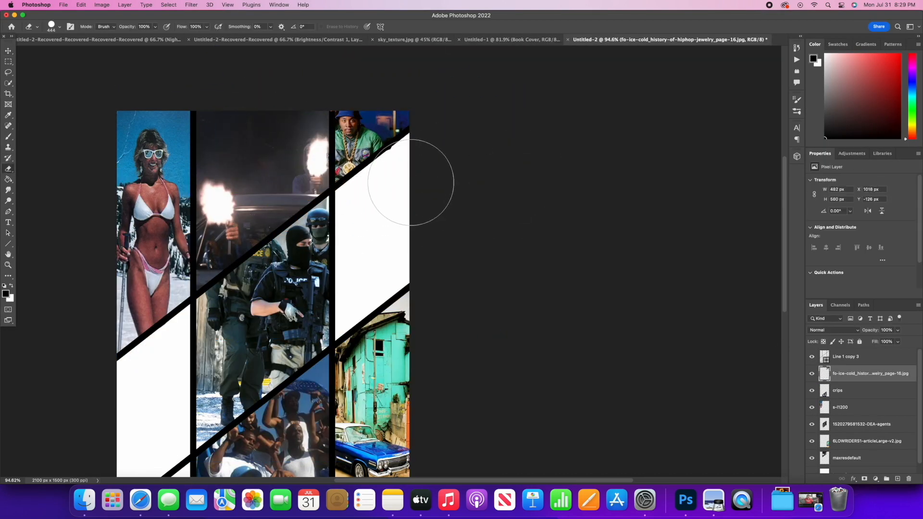
pyautogui.press('v')
pyautogui.click(404, 136)
pyautogui.click(453, 80)
pyautogui.click(453, 80)
pyautogui.scroll(-2, 454, 144)
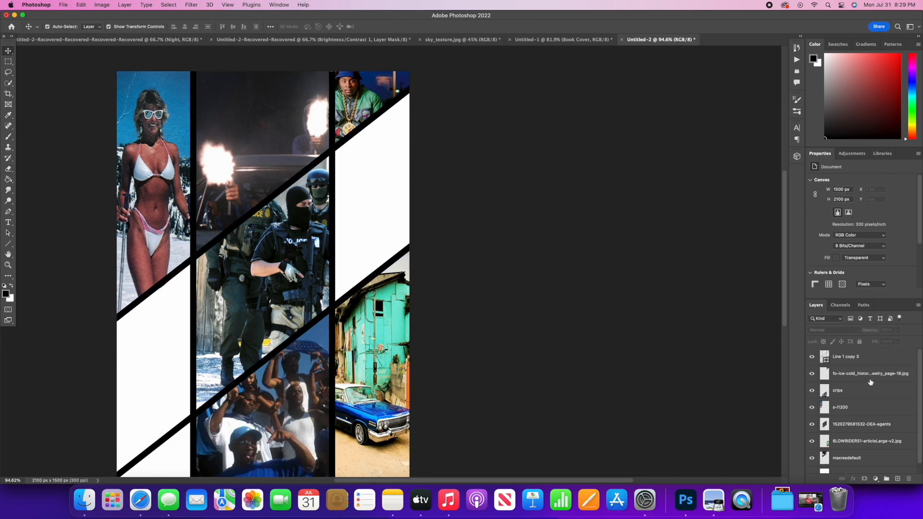
# Place Official_Portrait_of_President_Reagan_1981 above the jewelry photo's layer and size it to about 750 × 1114 px over the middle right panel.
pyautogui.click(870, 375)
pyautogui.click(84, 501)
pyautogui.moveTo(813, 147); pyautogui.dragTo(352, 246)
pyautogui.moveTo(117, 92); pyautogui.dragTo(316, 328)
pyautogui.moveTo(367, 399); pyautogui.dragTo(382, 212)
pyautogui.moveTo(423, 141); pyautogui.dragTo(507, 92)
pyautogui.moveTo(361, 208); pyautogui.dragTo(310, 245)
pyautogui.moveTo(368, 130); pyautogui.dragTo(368, 91)
pyautogui.moveTo(368, 199); pyautogui.dragTo(361, 200)
pyautogui.moveTo(273, 92); pyautogui.dragTo(289, 93)
pyautogui.moveTo(372, 289); pyautogui.dragTo(368, 289)
pyautogui.moveTo(446, 93); pyautogui.dragTo(451, 90)
# Rasterize the Reagan portrait and erase everything outside the middle right panel.
pyautogui.click(8, 168)
pyautogui.click(373, 97)
pyautogui.click(485, 192)
pyautogui.scroll(2, 371, 114)
pyautogui.moveTo(370, 114); pyautogui.dragTo(268, 314)
pyautogui.moveTo(414, 347); pyautogui.dragTo(365, 376)
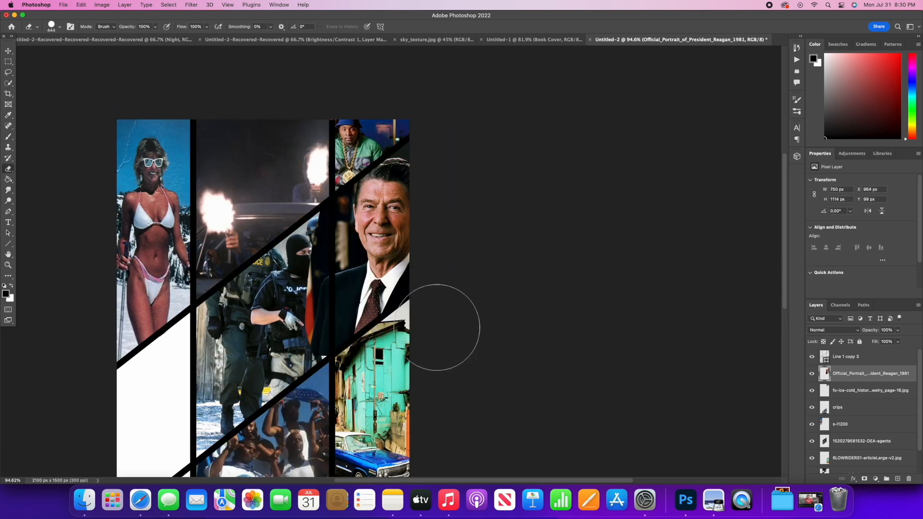
pyautogui.moveTo(310, 350)
pyautogui.mouseDown()
pyautogui.moveTo(287, 272)
pyautogui.moveTo(289, 212)
pyautogui.mouseUp()
pyautogui.scroll(-2, 508, 405)
pyautogui.click(8, 50)
# Place Screen Shot 2023-07-31 at 8.06.55 PM in the canvas's lower left corner at X 0 and size it to about 361 px high.
pyautogui.click(87, 501)
pyautogui.moveTo(673, 240); pyautogui.dragTo(147, 380)
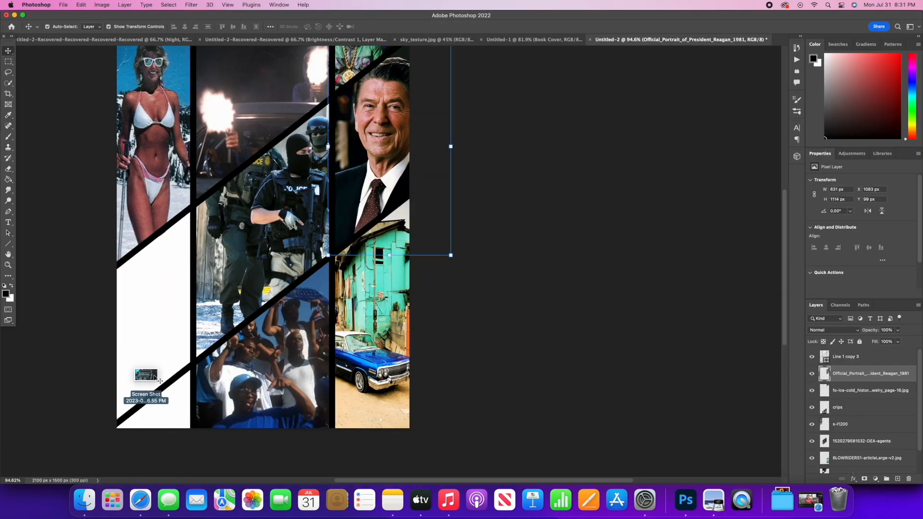
pyautogui.moveTo(383, 302); pyautogui.dragTo(222, 449)
pyautogui.moveTo(50, 315); pyautogui.dragTo(137, 382)
pyautogui.moveTo(212, 423); pyautogui.dragTo(210, 413)
pyautogui.moveTo(137, 438); pyautogui.dragTo(117, 438)
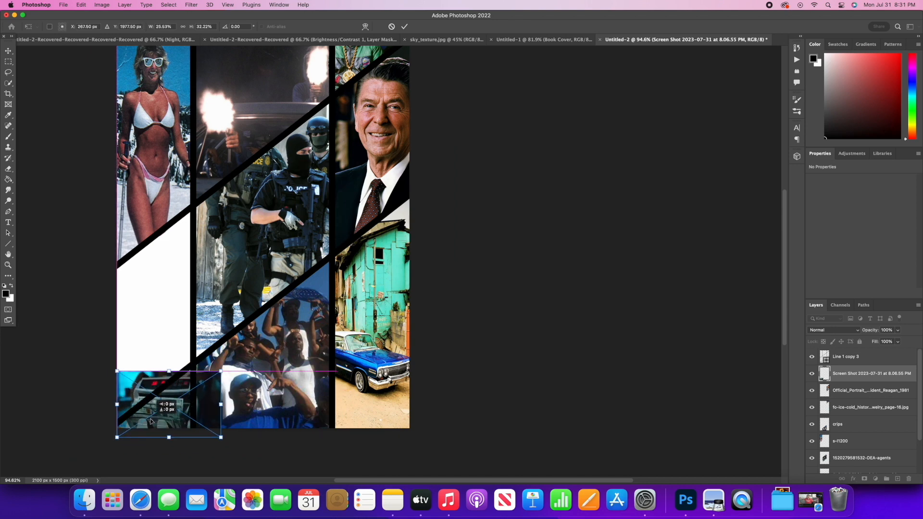
pyautogui.moveTo(169, 371); pyautogui.dragTo(169, 368)
pyautogui.click(612, 132)
# Rasterize the Screen Shot photo and erase everything outside the small triangular panel in the lower left corner.
pyautogui.click(9, 169)
pyautogui.click(238, 404)
pyautogui.click(485, 192)
pyautogui.moveTo(239, 385); pyautogui.dragTo(236, 424)
pyautogui.moveTo(150, 337); pyautogui.dragTo(129, 355)
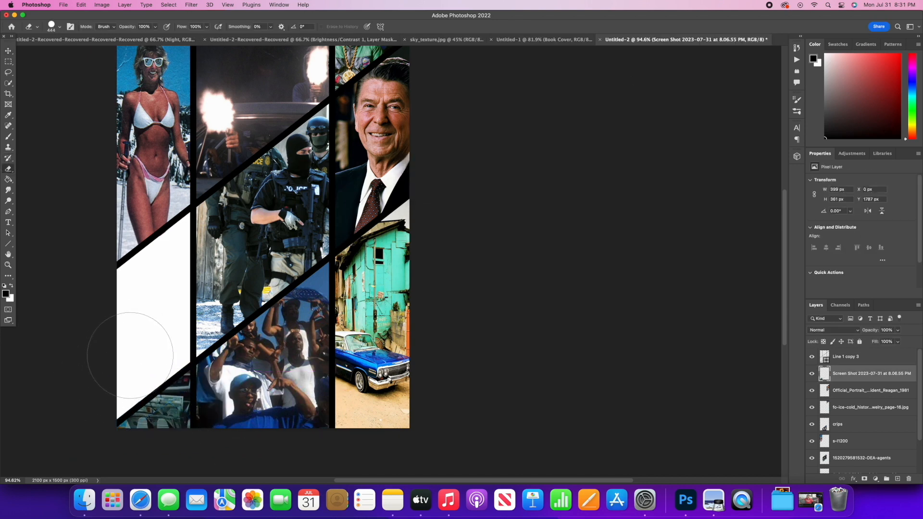
pyautogui.click(85, 500)
pyautogui.moveTo(700, 124); pyautogui.dragTo(144, 266)
pyautogui.moveTo(269, 245); pyautogui.dragTo(151, 359)
pyautogui.moveTo(185, 291); pyautogui.dragTo(243, 215)
pyautogui.moveTo(163, 321); pyautogui.dragTo(158, 331)
pyautogui.moveTo(239, 322); pyautogui.dragTo(235, 323)
pyautogui.moveTo(169, 225); pyautogui.dragTo(168, 210)
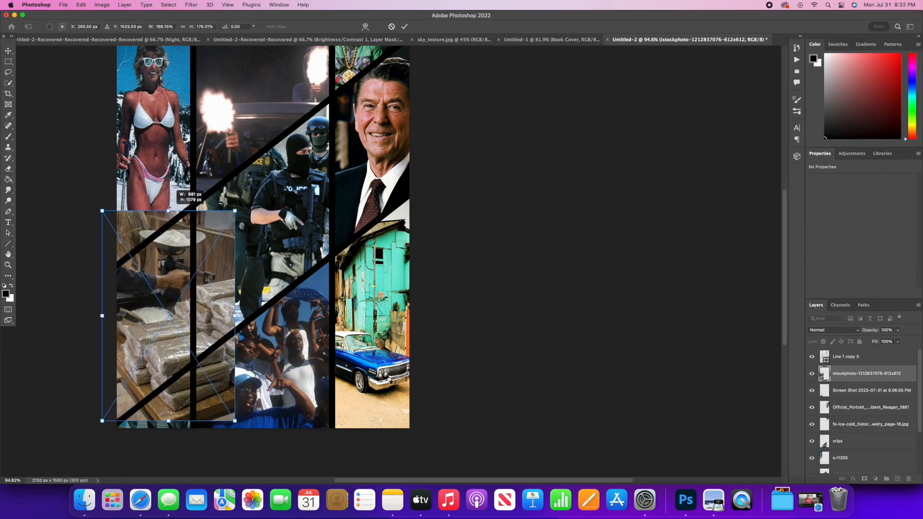
pyautogui.click(404, 27)
# Rasterize the istockphoto image and erase everything outside the left column panel between the two diagonals.
pyautogui.click(8, 169)
pyautogui.click(108, 212)
pyautogui.click(485, 192)
pyautogui.moveTo(103, 219); pyautogui.dragTo(129, 187)
pyautogui.moveTo(238, 239)
pyautogui.mouseDown()
pyautogui.moveTo(226, 411)
pyautogui.moveTo(166, 443)
pyautogui.mouseUp()
pyautogui.scroll(2, 294, 234)
pyautogui.hscroll(-3, 294, 235)
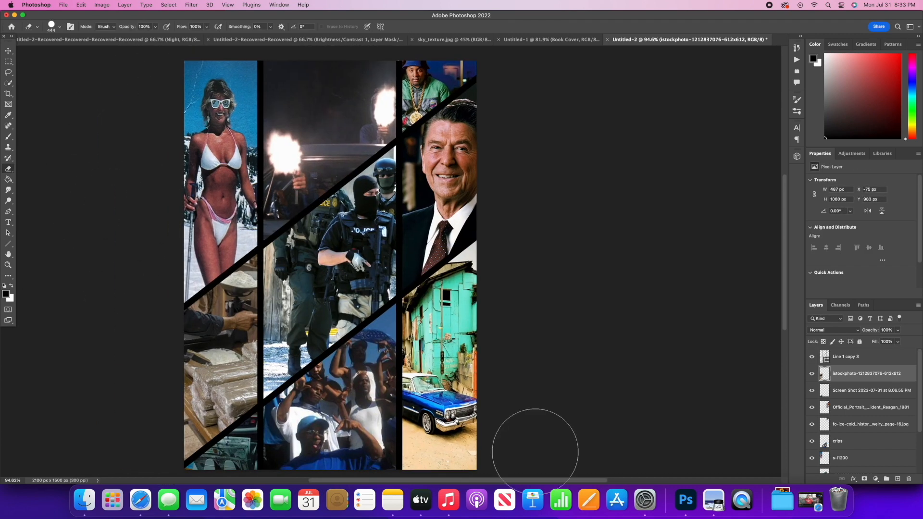
pyautogui.click(8, 51)
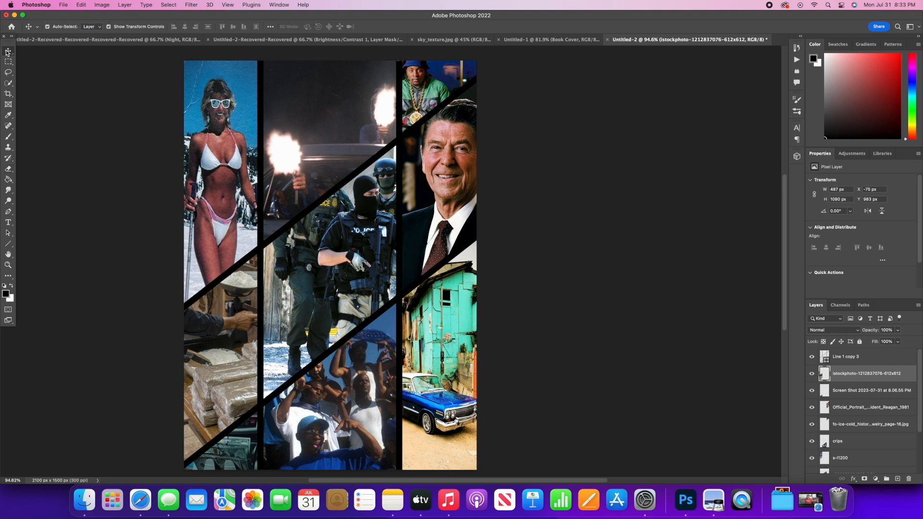
pyautogui.keyDown('shift'); pyautogui.click(873, 395); pyautogui.keyUp('shift')
pyautogui.keyDown('shift'); pyautogui.click(873, 408); pyautogui.keyUp('shift')
pyautogui.keyDown('shift'); pyautogui.click(873, 424); pyautogui.keyUp('shift')
pyautogui.keyDown('shift'); pyautogui.click(871, 441); pyautogui.keyUp('shift')
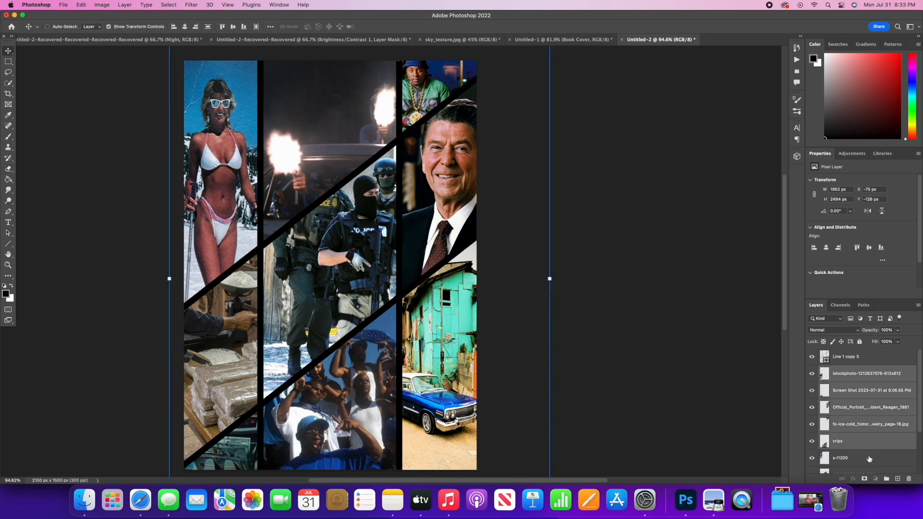
pyautogui.keyDown('shift'); pyautogui.click(870, 458); pyautogui.keyUp('shift')
pyautogui.scroll(-2, 866, 443)
pyautogui.keyDown('shift'); pyautogui.click(861, 437); pyautogui.keyUp('shift')
pyautogui.keyDown('shift'); pyautogui.click(865, 452); pyautogui.keyUp('shift')
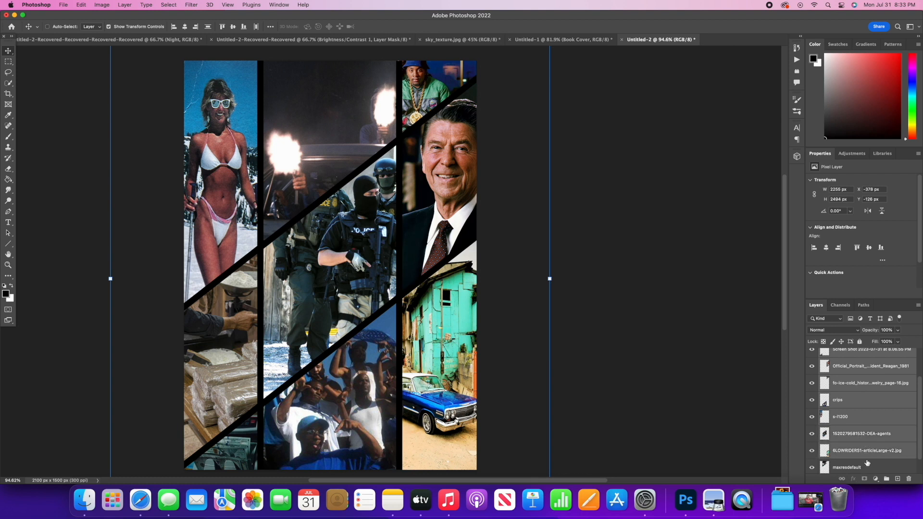
pyautogui.keyDown('shift'); pyautogui.click(868, 466); pyautogui.keyUp('shift')
pyautogui.scroll(-1, 869, 463)
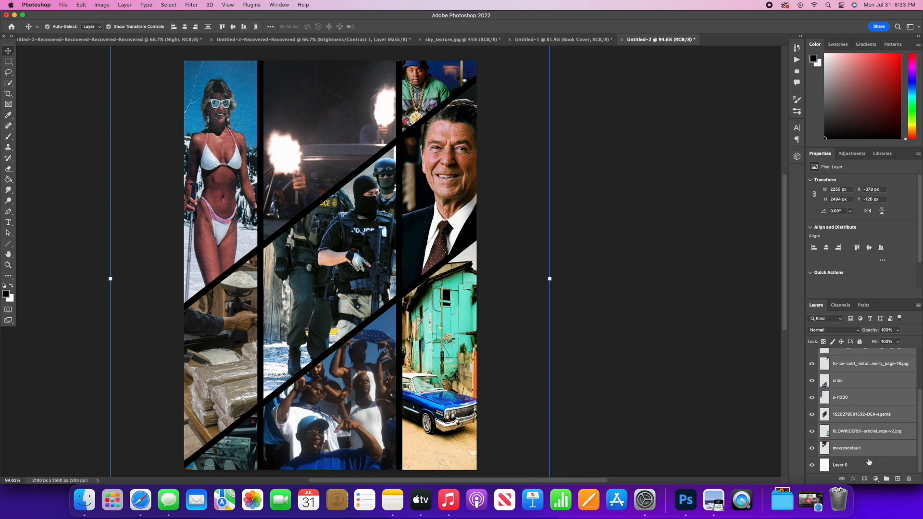
pyautogui.rightClick(868, 435)
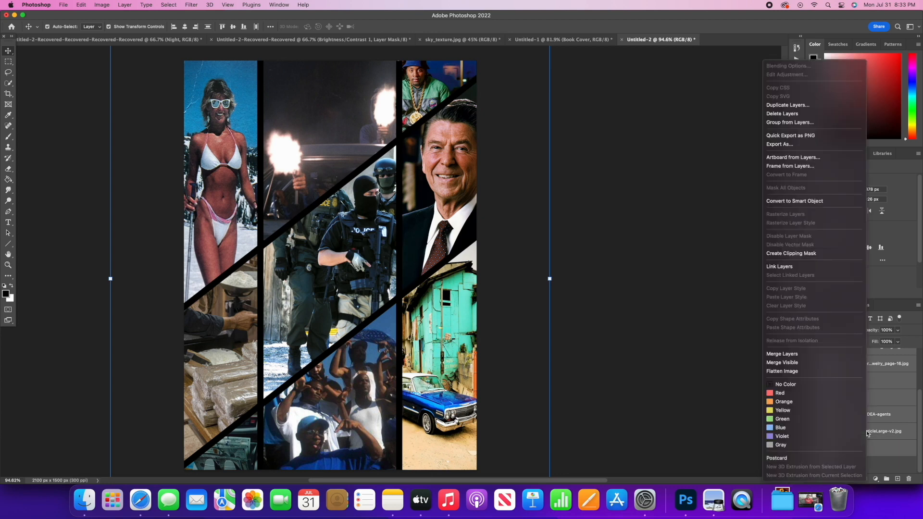
pyautogui.click(818, 355)
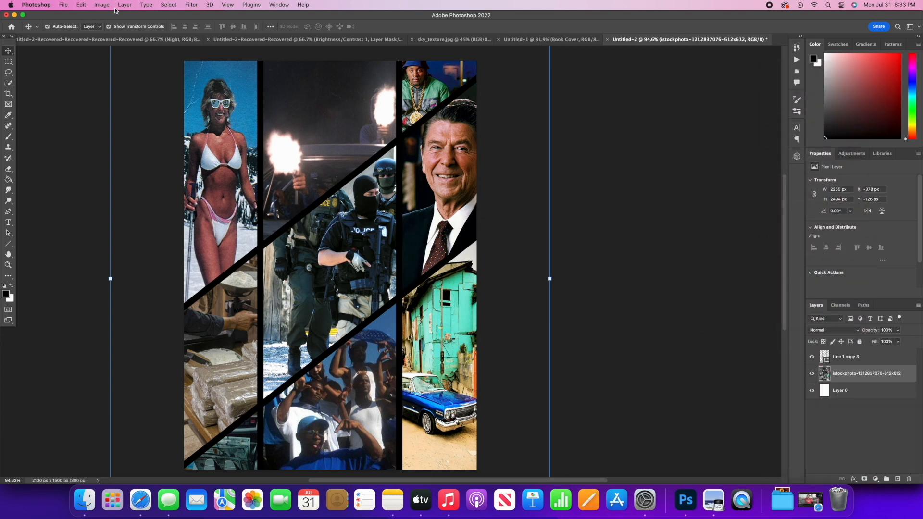
# Set up a Poster Edges effect in the Filter Gallery for the merged photos with Edge Thickness 0, Edge Intensity 0 and Posterization 1.
pyautogui.click(192, 5)
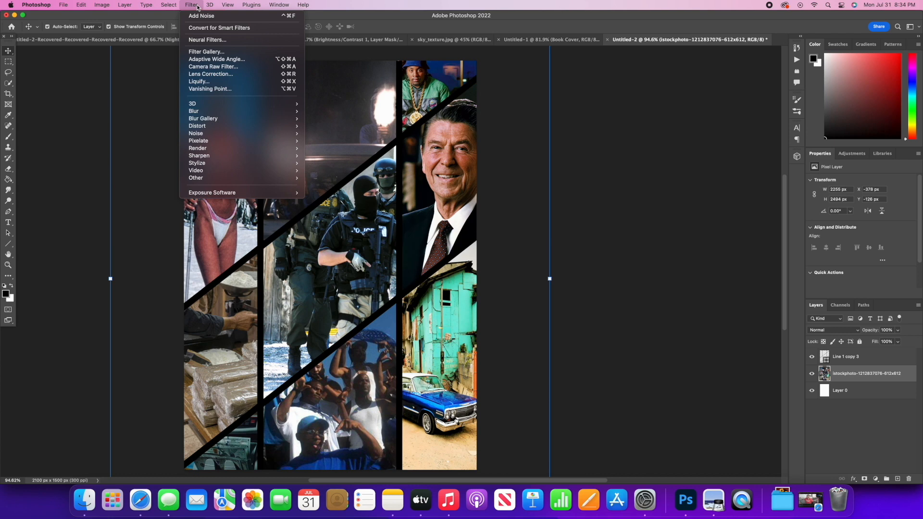
pyautogui.click(206, 52)
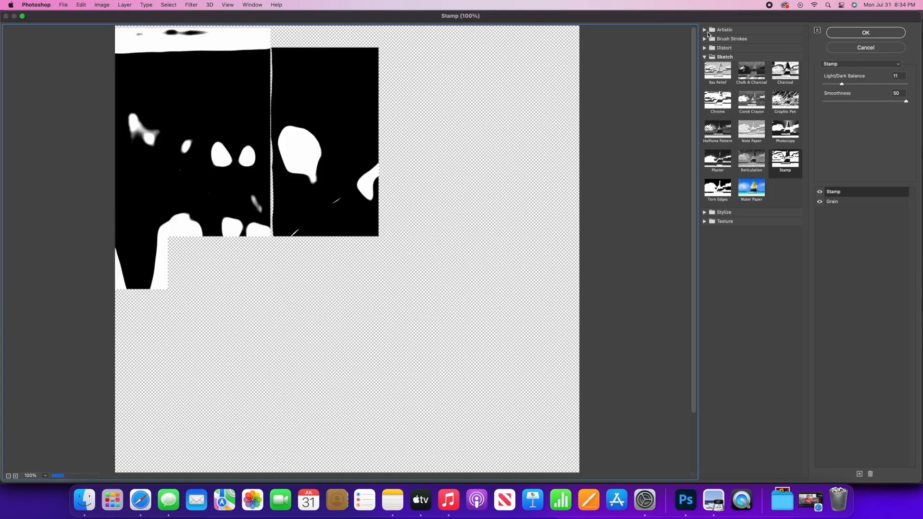
pyautogui.click(704, 30)
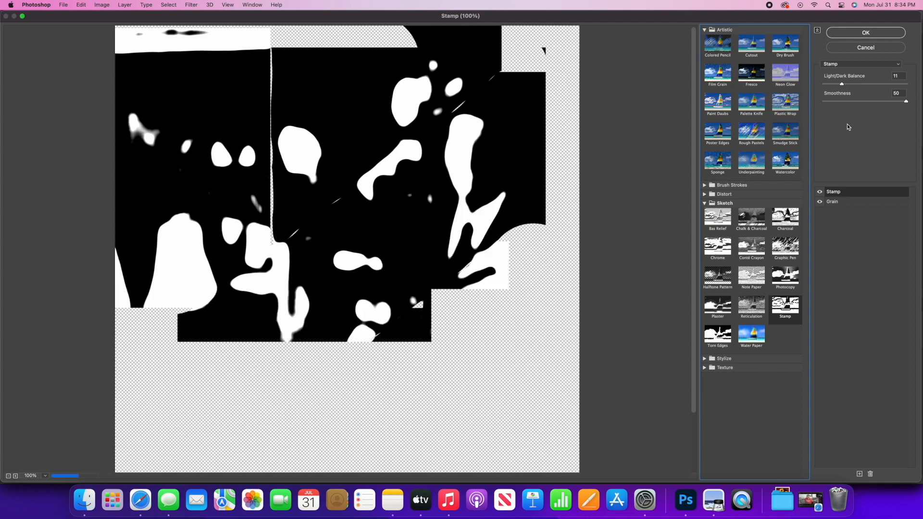
pyautogui.click(721, 132)
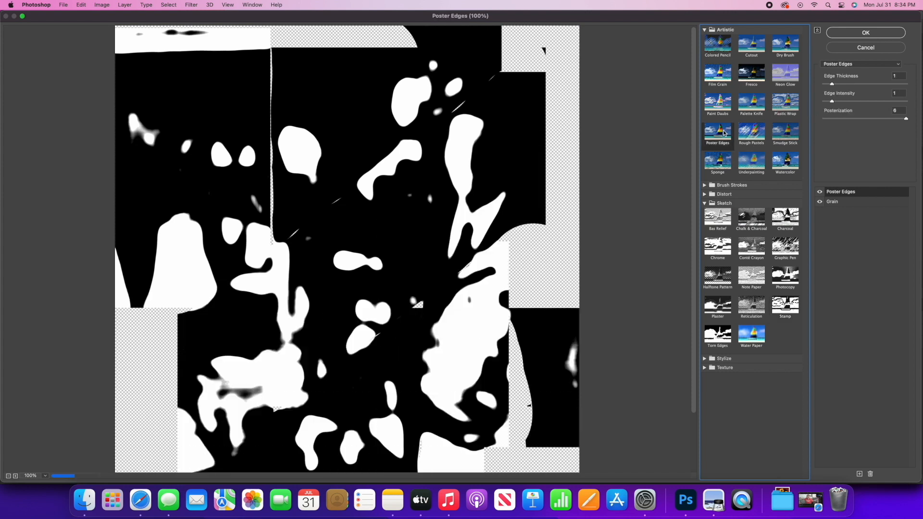
pyautogui.moveTo(832, 85); pyautogui.dragTo(824, 104)
pyautogui.moveTo(906, 120); pyautogui.dragTo(837, 123)
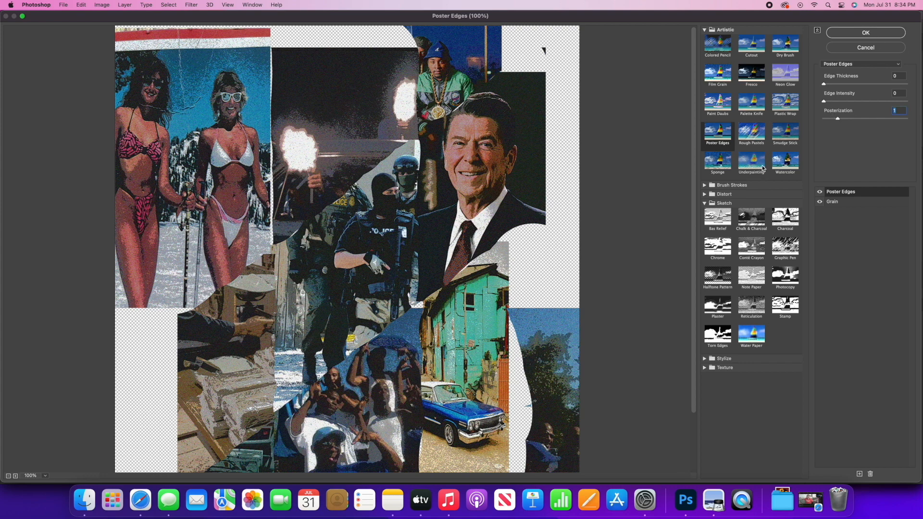
# Turn off the Grain effect in the Filter Gallery stack and apply the Poster Edges filter to the merged photos.
pyautogui.click(819, 203)
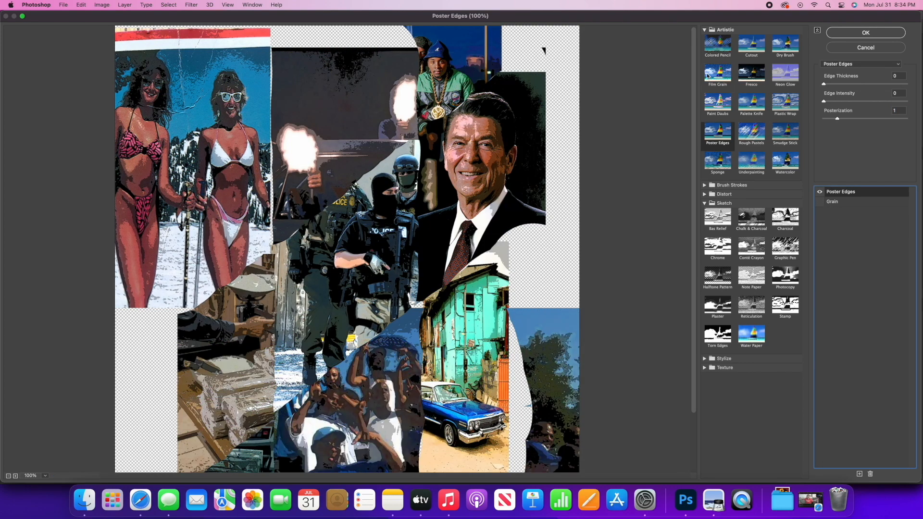
pyautogui.click(705, 359)
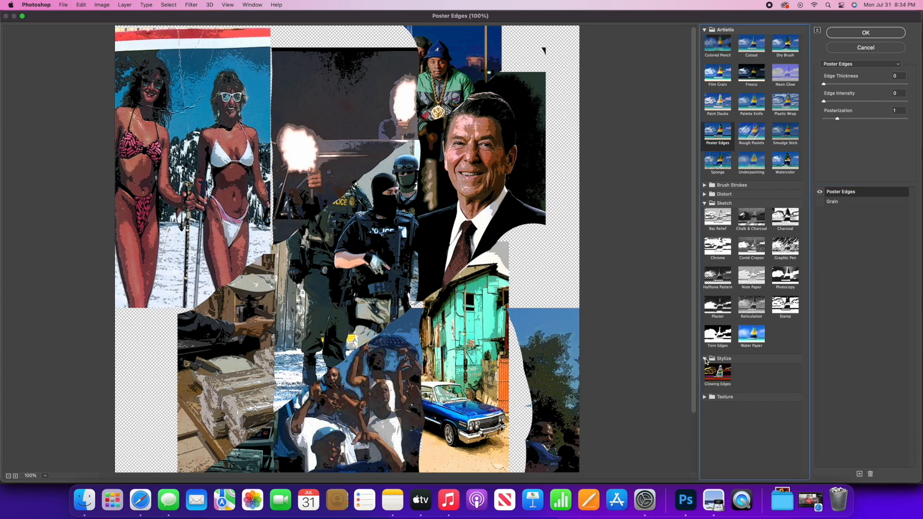
pyautogui.click(705, 358)
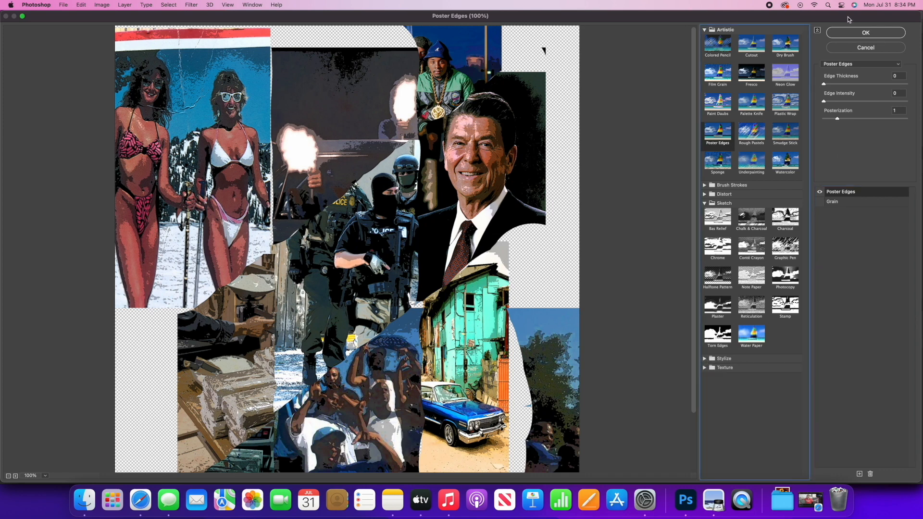
pyautogui.click(866, 33)
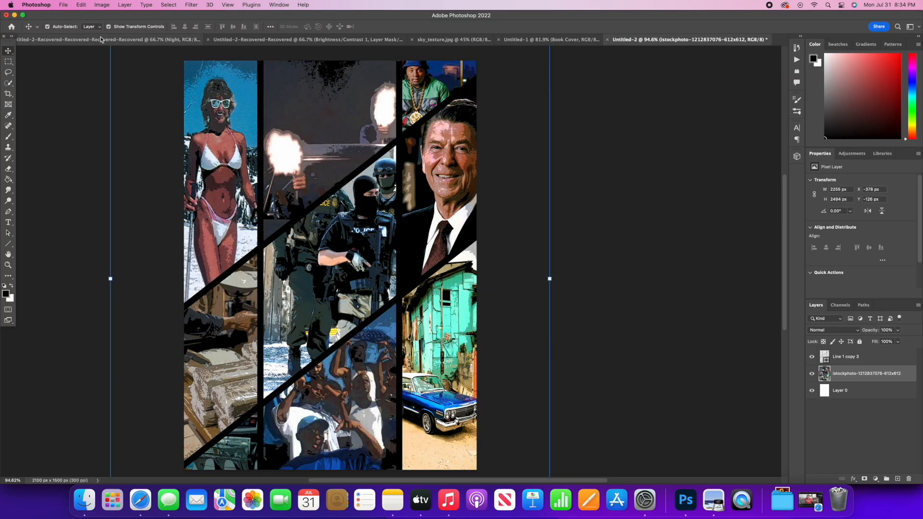
# Apply an Oil Paint filter to the merged photos with Stylization 5.0, Cleanliness 1.0, a reduced Scale and a higher Bristle Detail.
pyautogui.click(192, 4)
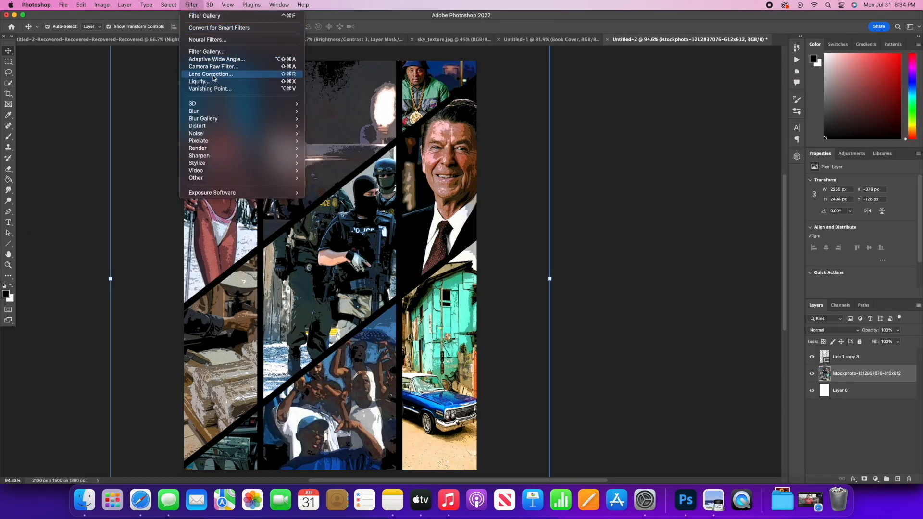
pyautogui.moveTo(230, 164)
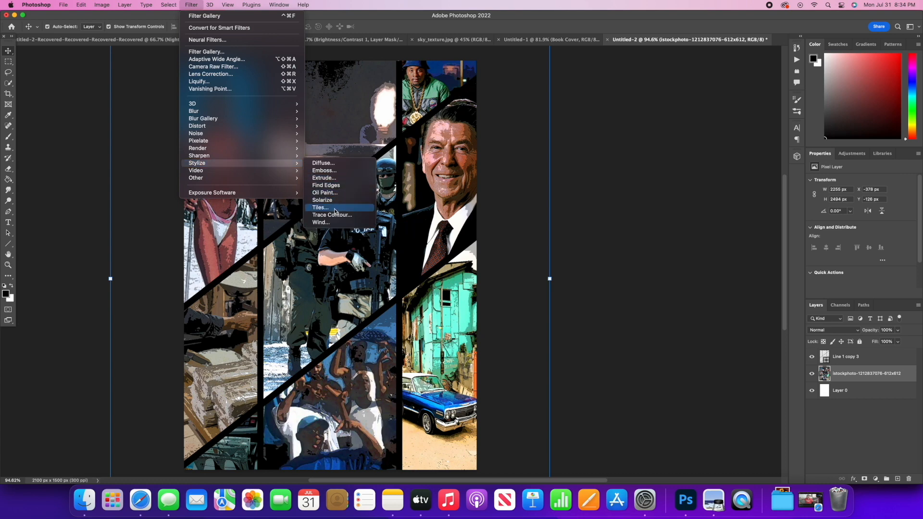
pyautogui.click(335, 194)
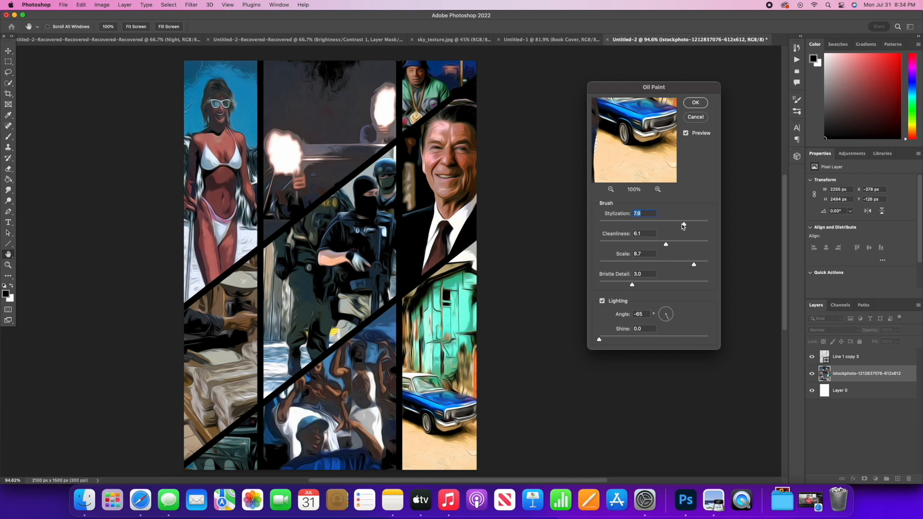
pyautogui.moveTo(683, 225); pyautogui.dragTo(654, 225)
pyautogui.moveTo(666, 246); pyautogui.dragTo(616, 244)
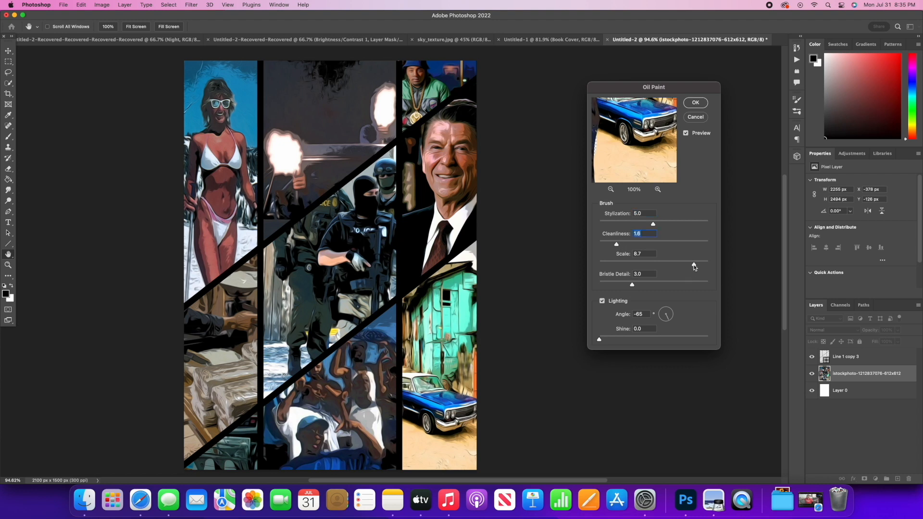
pyautogui.moveTo(694, 265); pyautogui.dragTo(624, 266)
pyautogui.moveTo(632, 285); pyautogui.dragTo(650, 286)
pyautogui.click(700, 107)
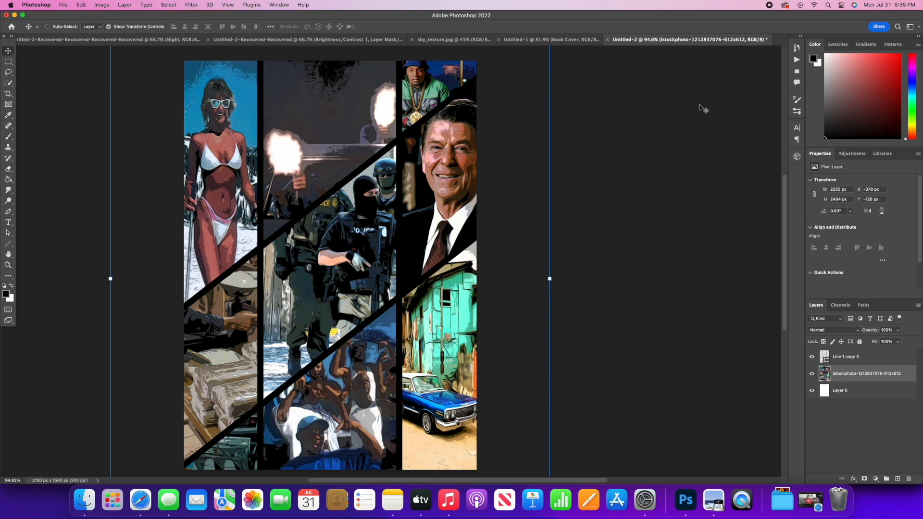
# Duplicate the merged photo layer and select the copy.
pyautogui.press('super+j')
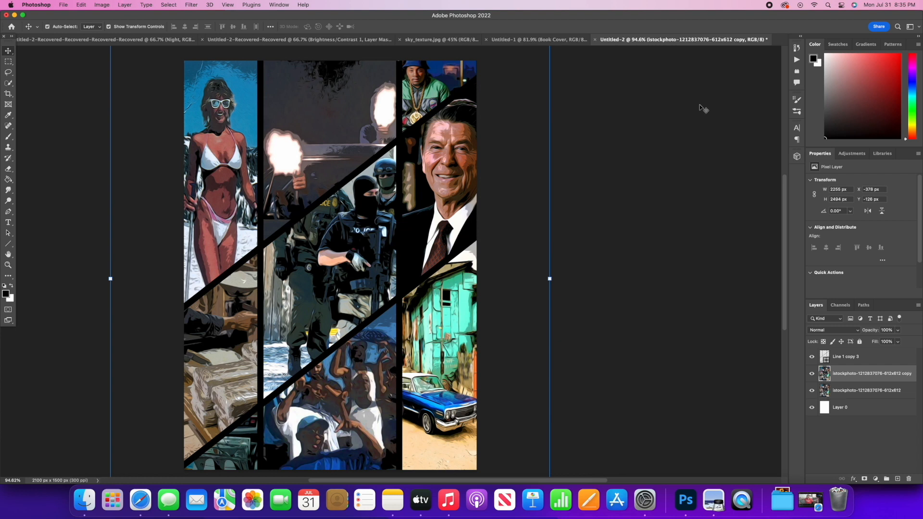
pyautogui.click(700, 106)
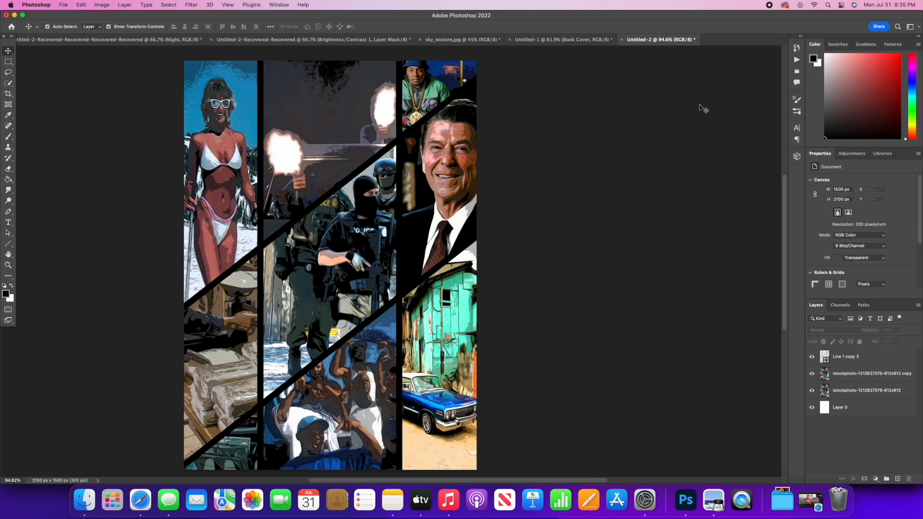
pyautogui.click(878, 378)
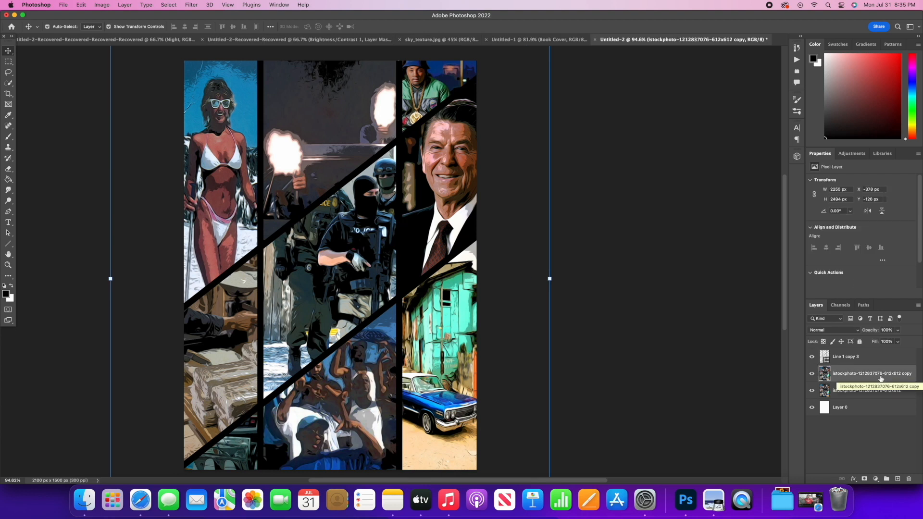
# Apply Poster Edges from the Filter Gallery to the copied layer with Edge Thickness 1, Edge Intensity 1 and Posterization 1.
pyautogui.click(191, 6)
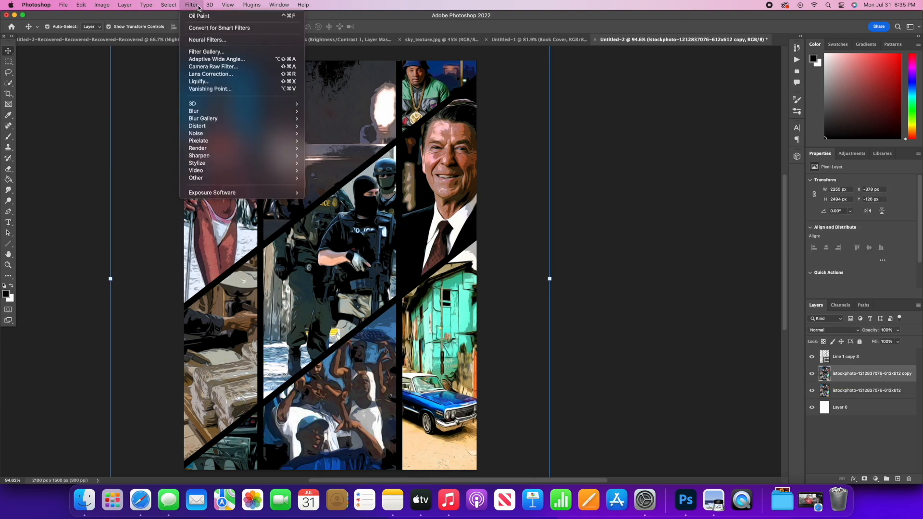
pyautogui.click(223, 52)
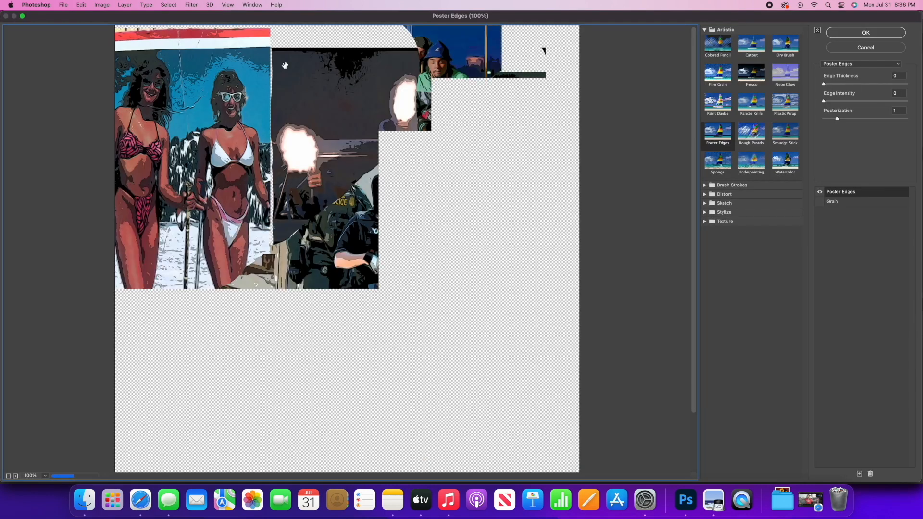
pyautogui.click(820, 193)
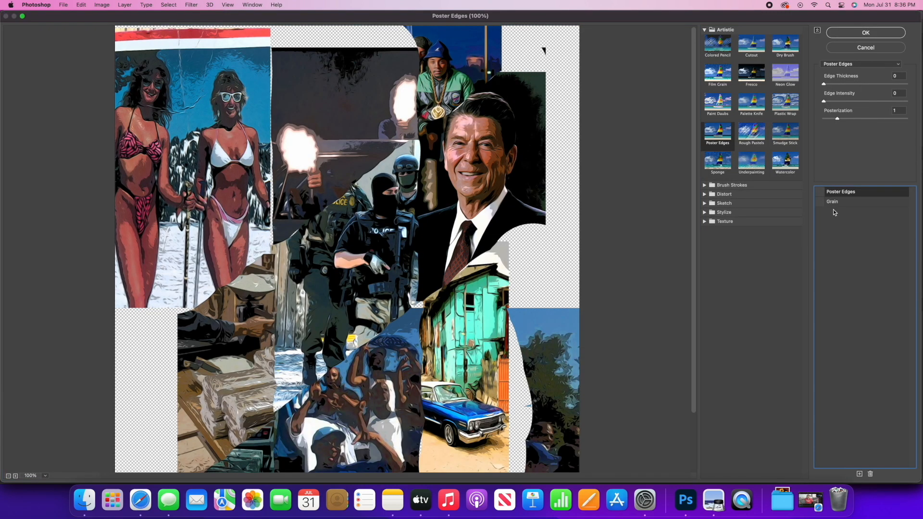
pyautogui.click(820, 192)
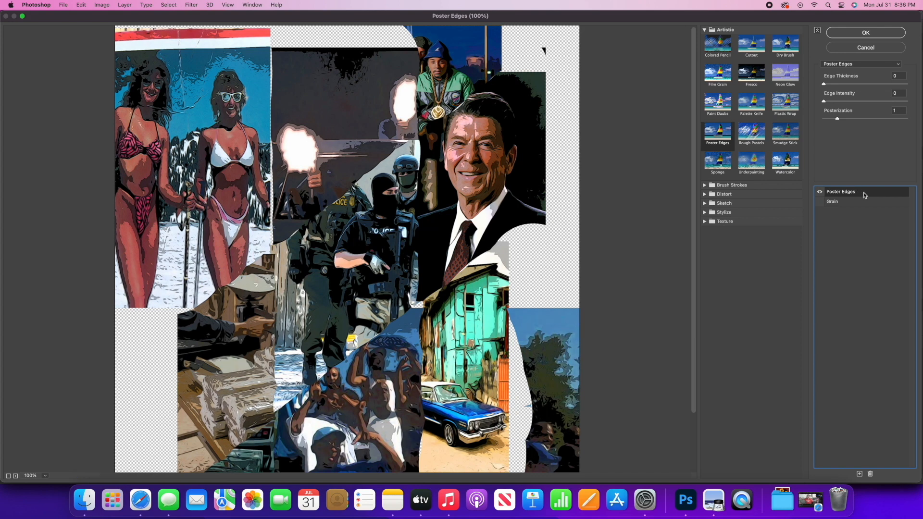
pyautogui.click(825, 85)
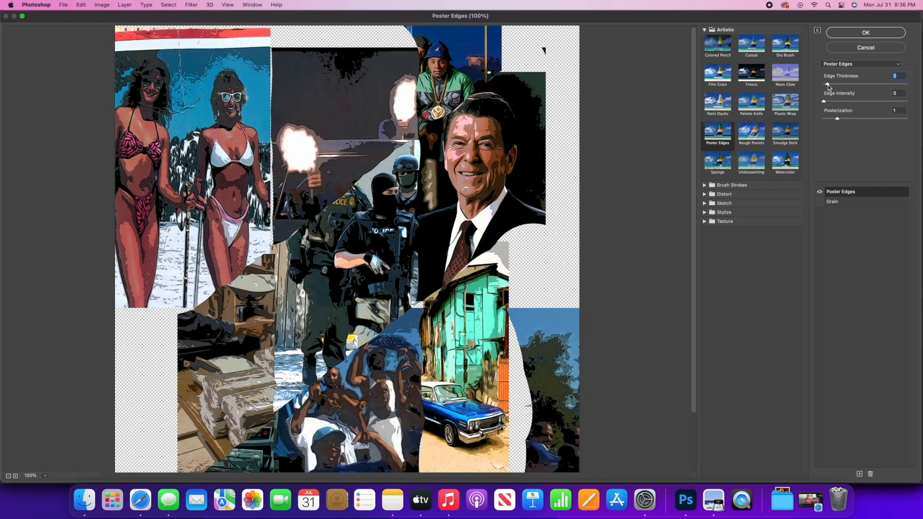
pyautogui.moveTo(828, 85); pyautogui.dragTo(831, 102)
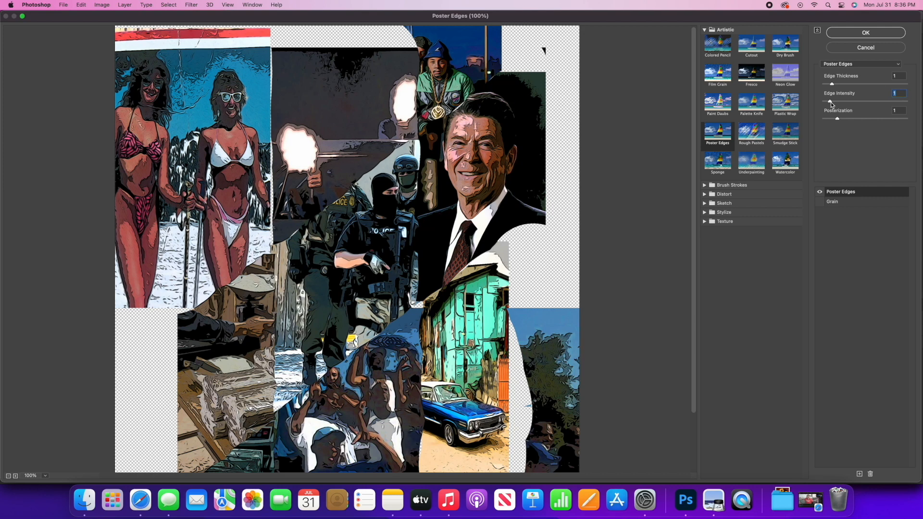
pyautogui.click(876, 34)
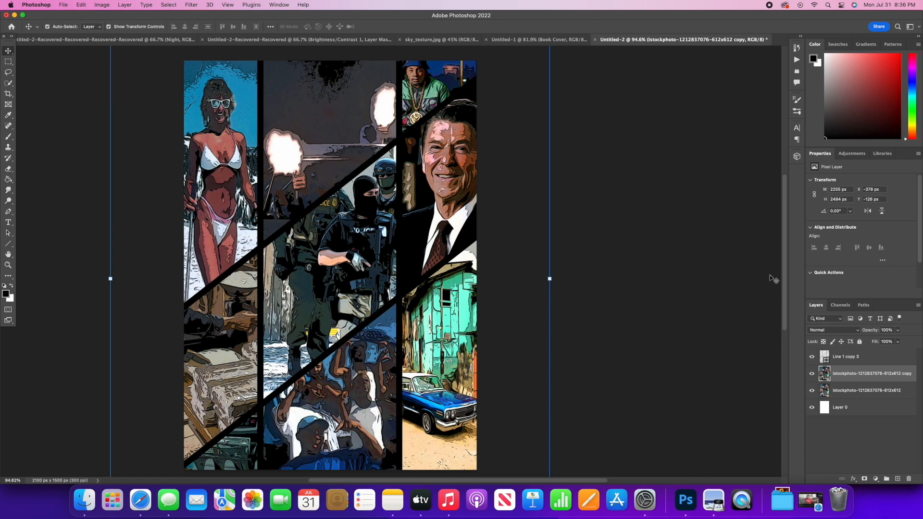
# Apply a Threshold adjustment at level 43 to the copied photo layer.
pyautogui.click(80, 7)
pyautogui.moveTo(96, 6)
pyautogui.moveTo(125, 29)
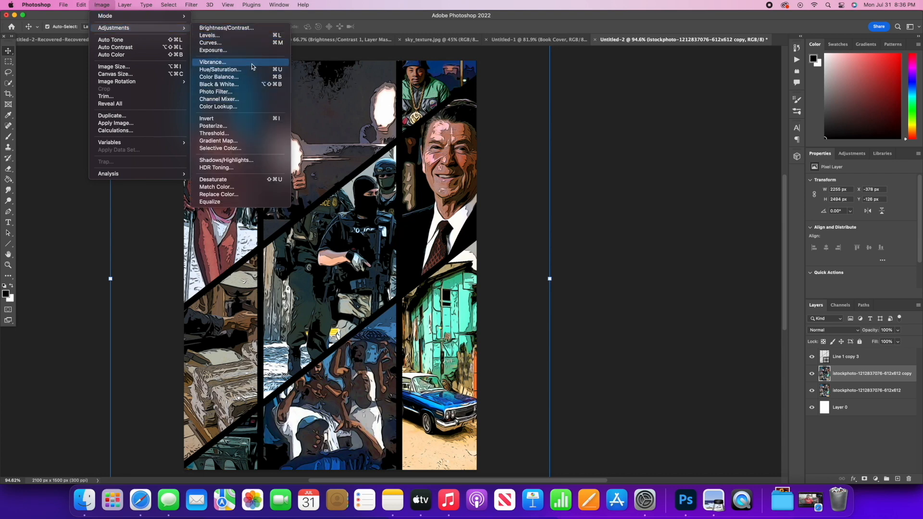
pyautogui.click(256, 133)
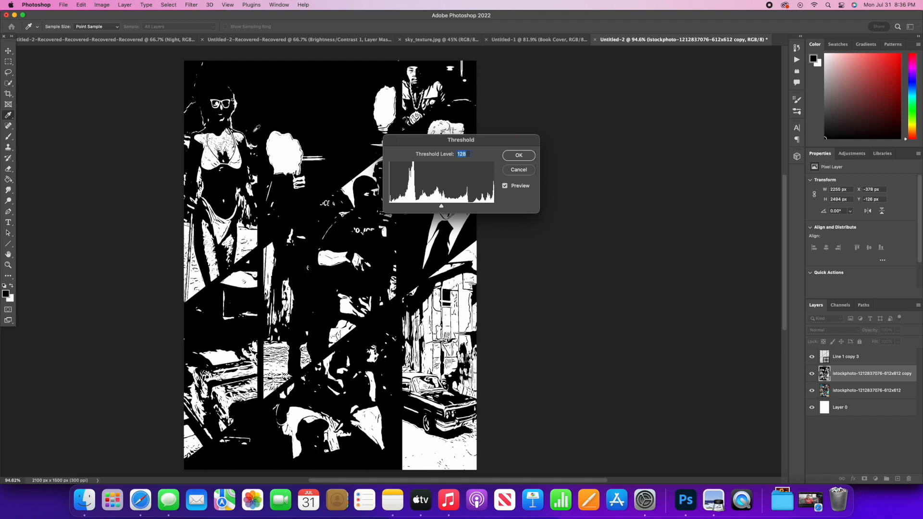
pyautogui.click(447, 136)
pyautogui.moveTo(442, 143); pyautogui.dragTo(534, 140)
pyautogui.moveTo(533, 205); pyautogui.dragTo(499, 205)
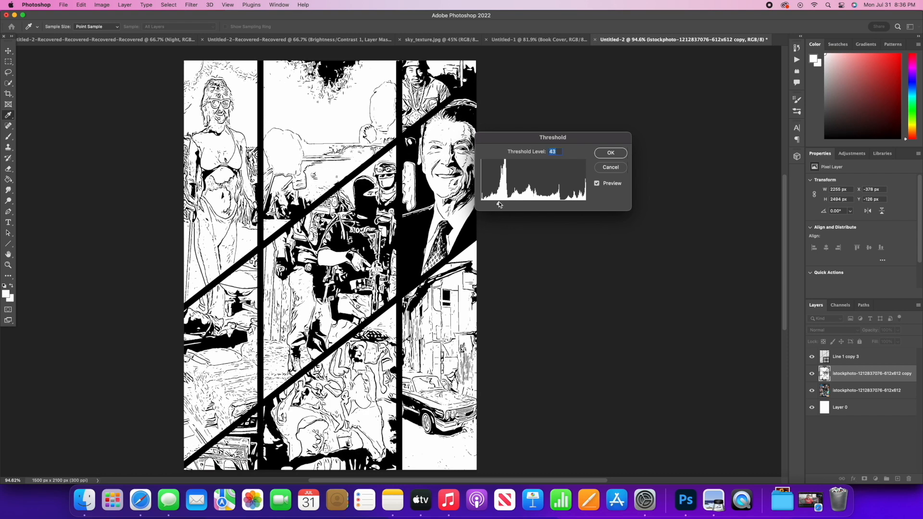
pyautogui.click(610, 154)
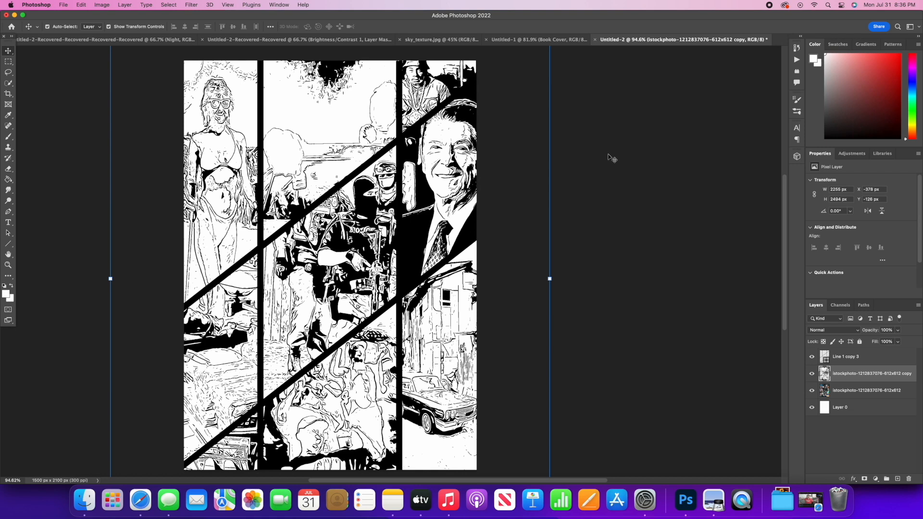
# Set the thresholded photo copy's blend mode to Multiply, compare the artwork with that layer hidden and shown, and deselect it.
pyautogui.click(857, 331)
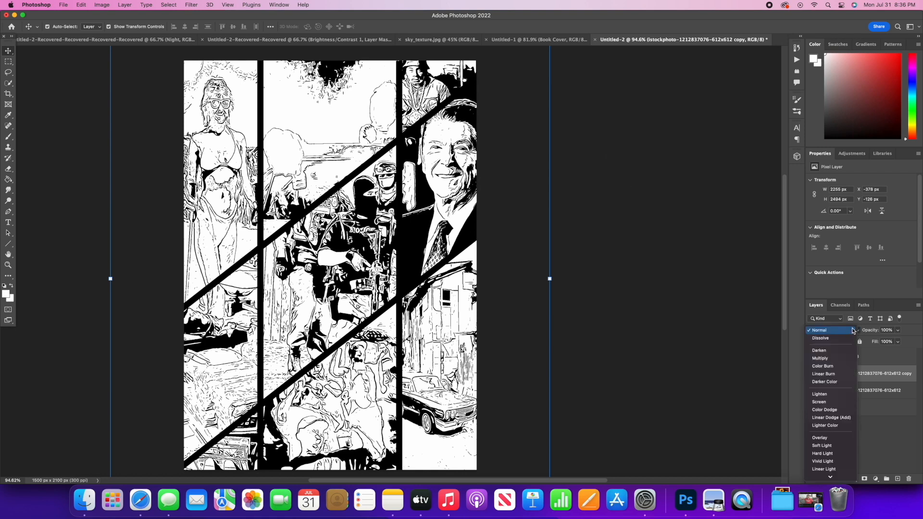
pyautogui.click(832, 359)
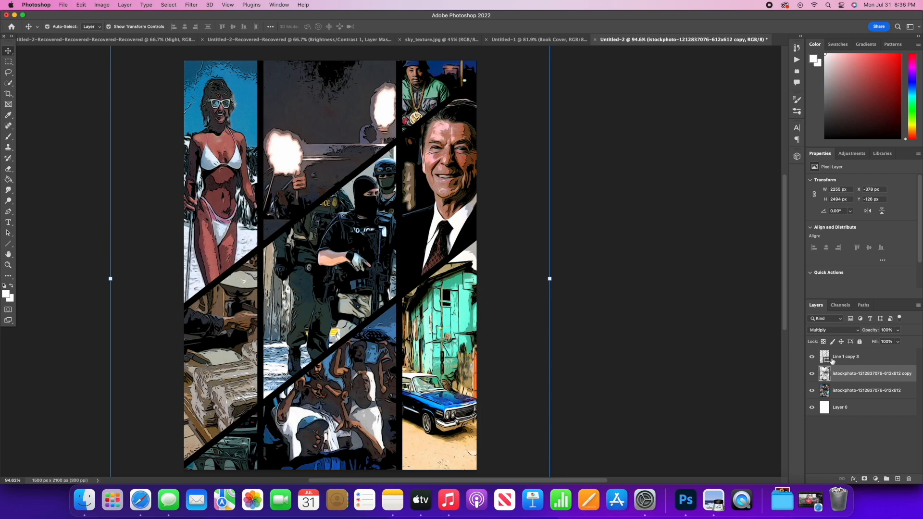
pyautogui.click(811, 374)
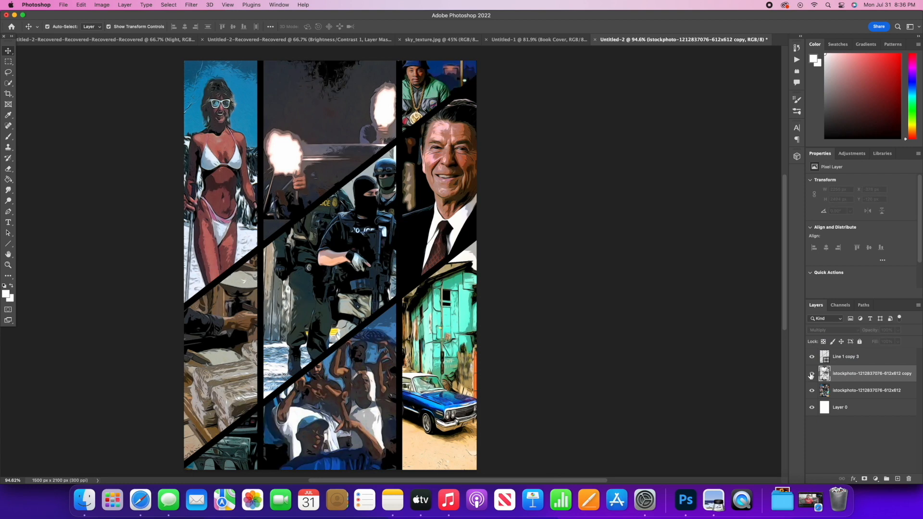
pyautogui.click(811, 375)
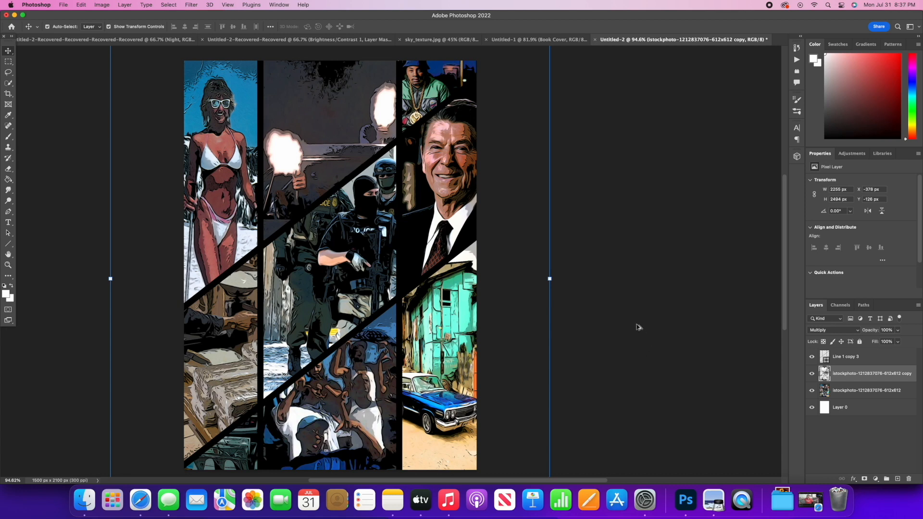
pyautogui.scroll(-5, 639, 328)
pyautogui.scroll(3, 639, 328)
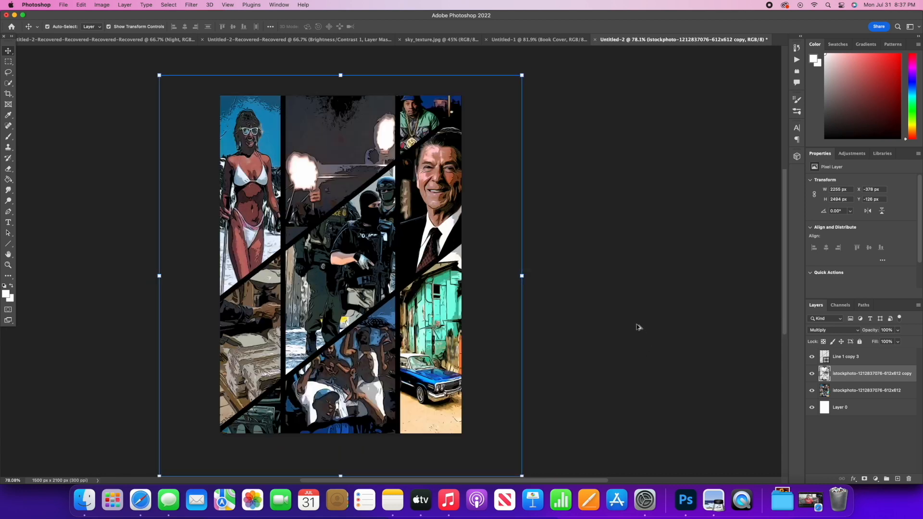
pyautogui.click(703, 329)
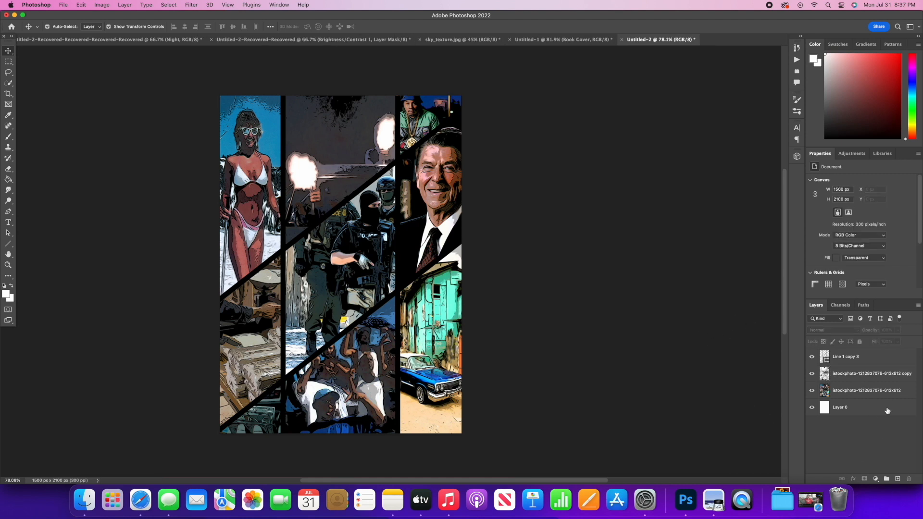
# Add a Gradient Map adjustment layer above all layers and choose a coral-to-light-pink gradient from the Pinks presets.
pyautogui.click(875, 479)
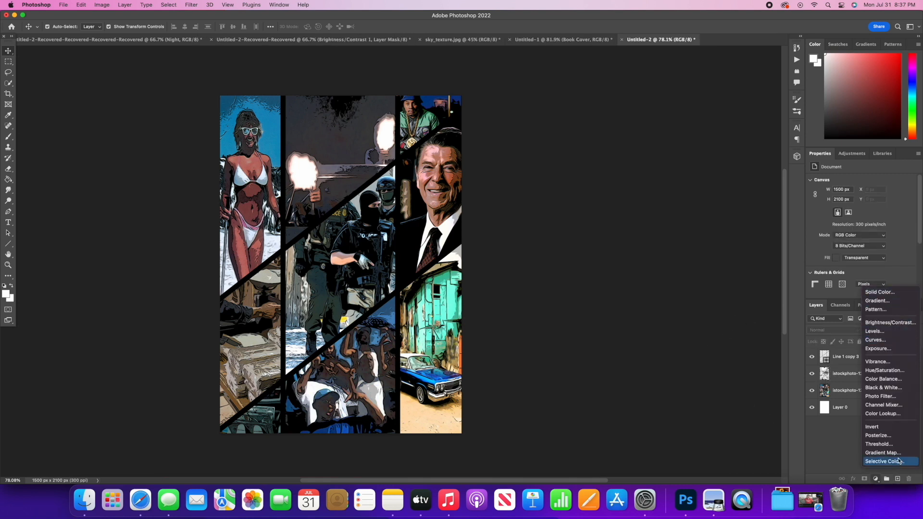
pyautogui.click(882, 453)
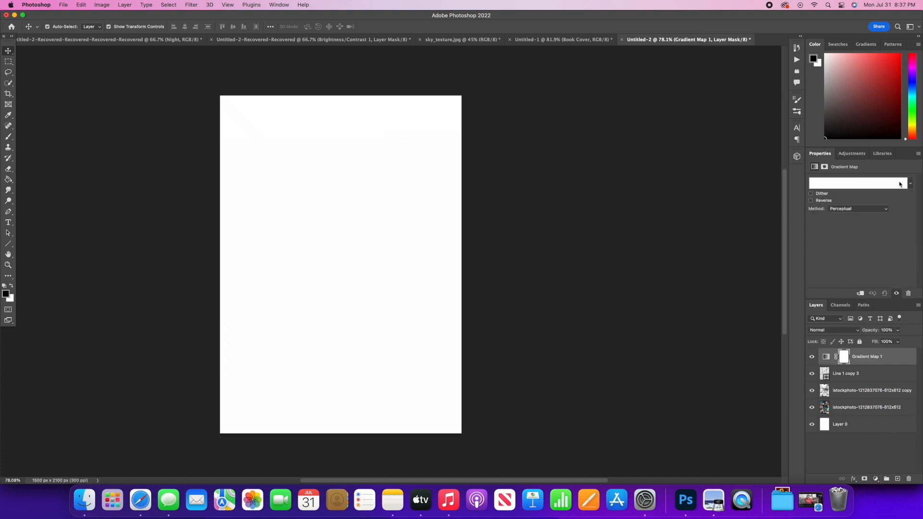
pyautogui.click(910, 184)
pyautogui.click(826, 209)
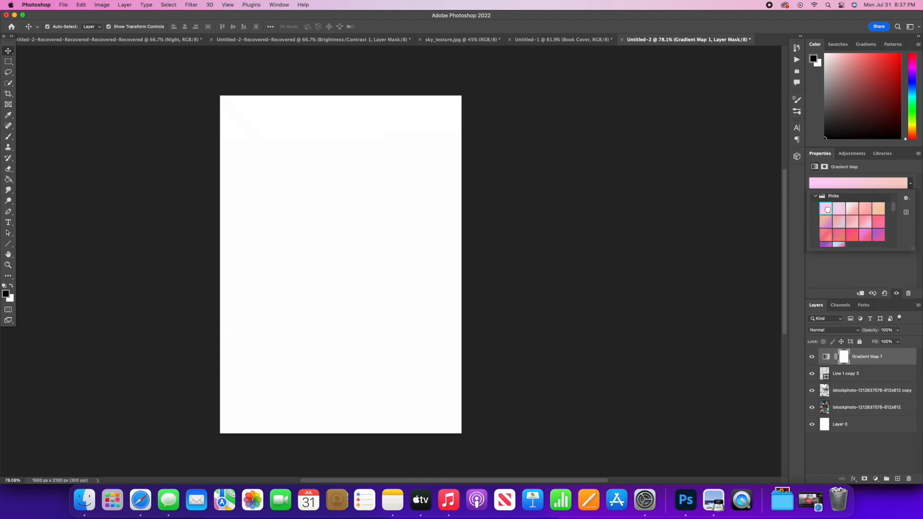
pyautogui.click(825, 209)
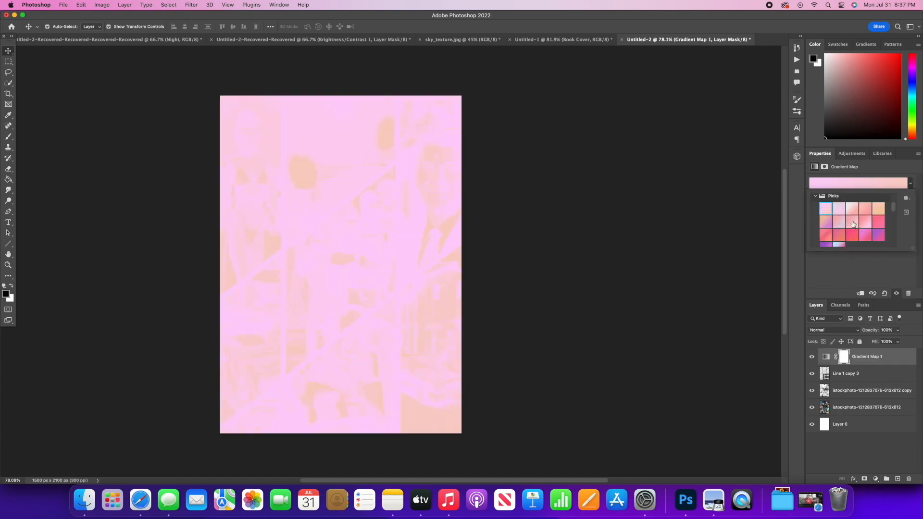
pyautogui.click(852, 223)
pyautogui.click(863, 223)
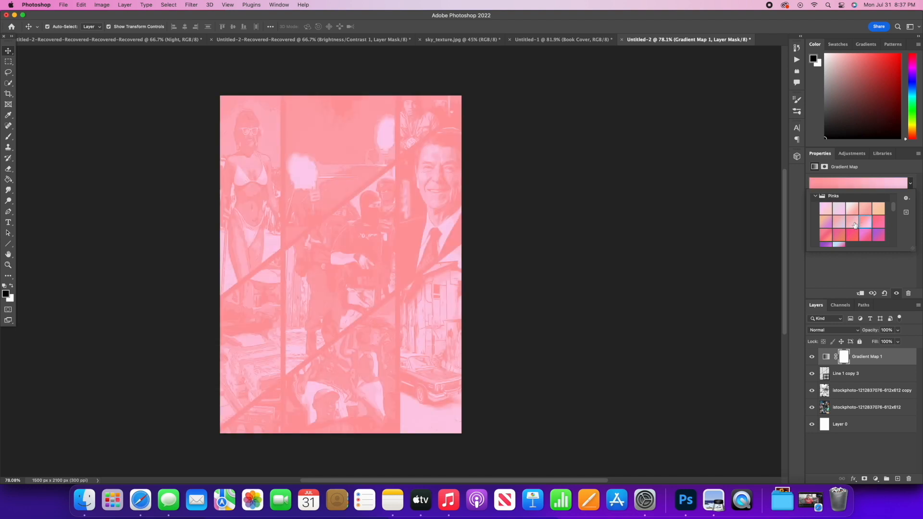
pyautogui.click(906, 170)
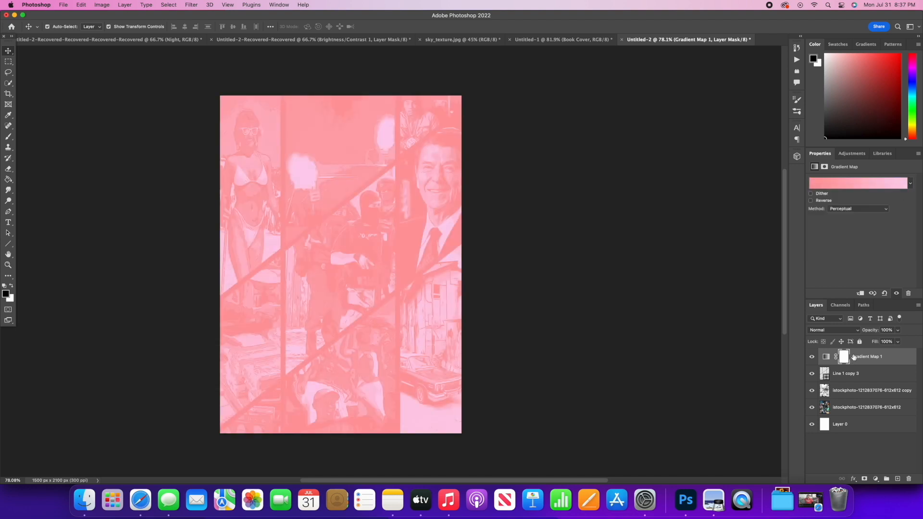
# Set the Gradient Map layer's blend mode to Multiply and try the Reverse option, leaving it off.
pyautogui.click(856, 331)
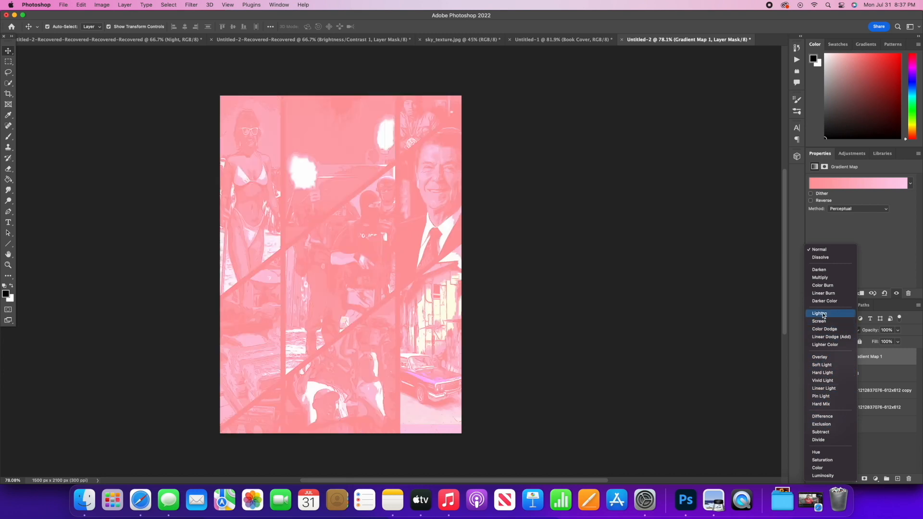
pyautogui.click(824, 277)
pyautogui.click(811, 200)
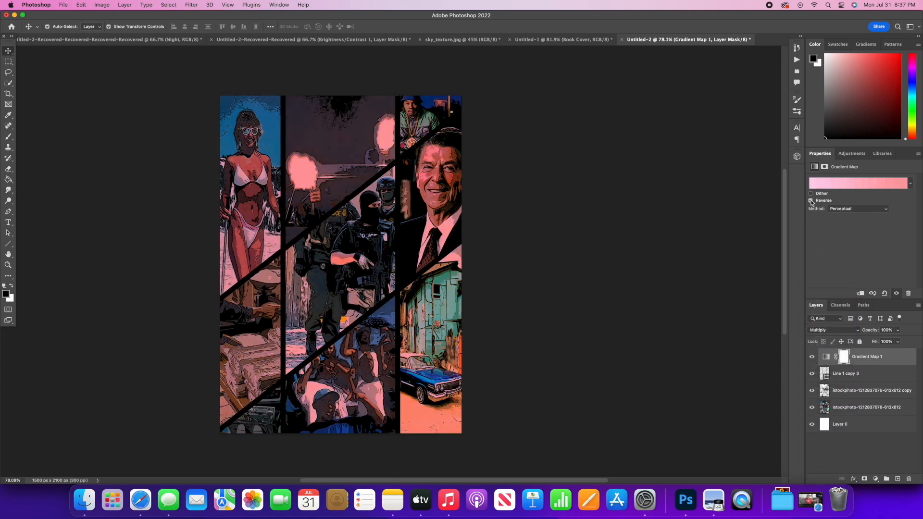
pyautogui.click(811, 201)
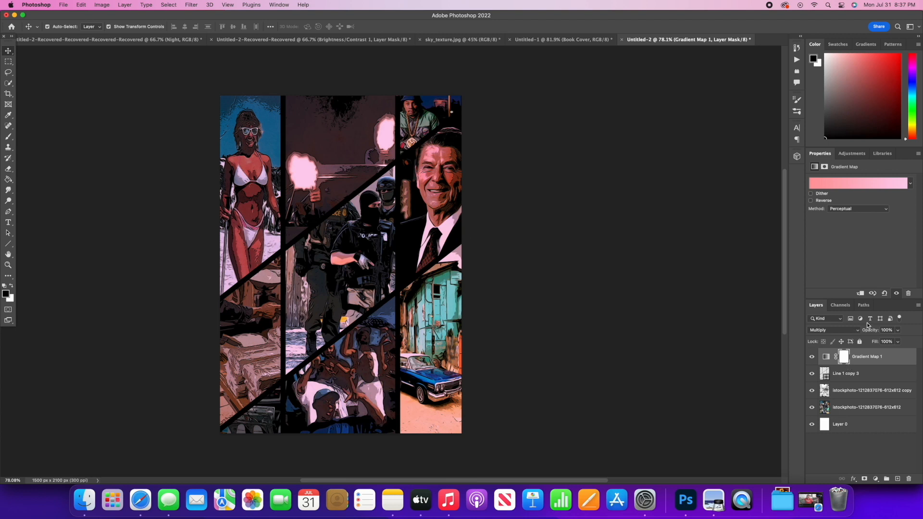
pyautogui.moveTo(872, 333); pyautogui.dragTo(870, 333)
# Compare the artwork without the thresholded photo copy, reduce that layer's opacity to 48%, and deselect it.
pyautogui.click(813, 392)
pyautogui.click(814, 391)
pyautogui.click(871, 395)
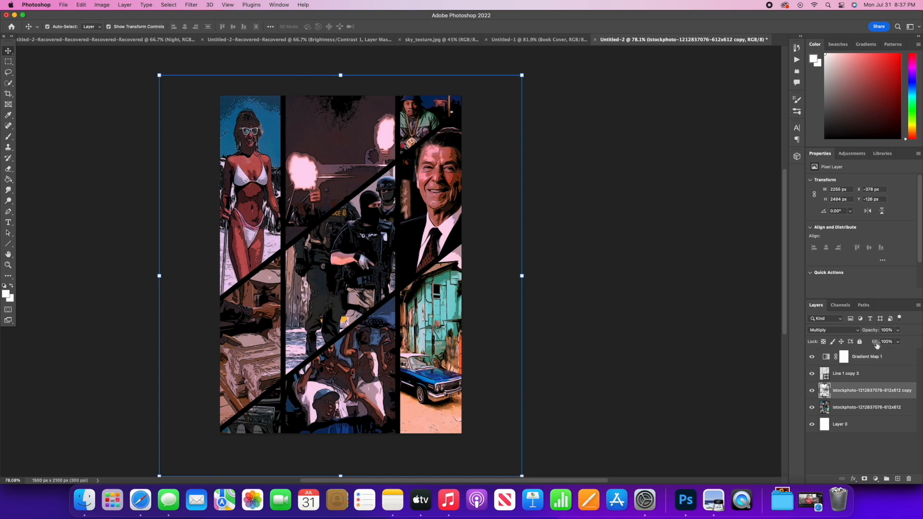
pyautogui.moveTo(874, 334); pyautogui.dragTo(861, 331)
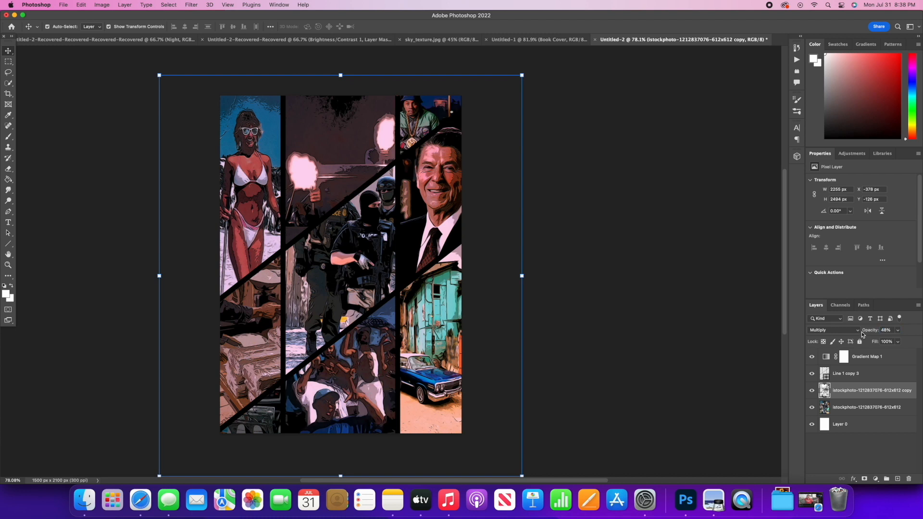
pyautogui.click(664, 229)
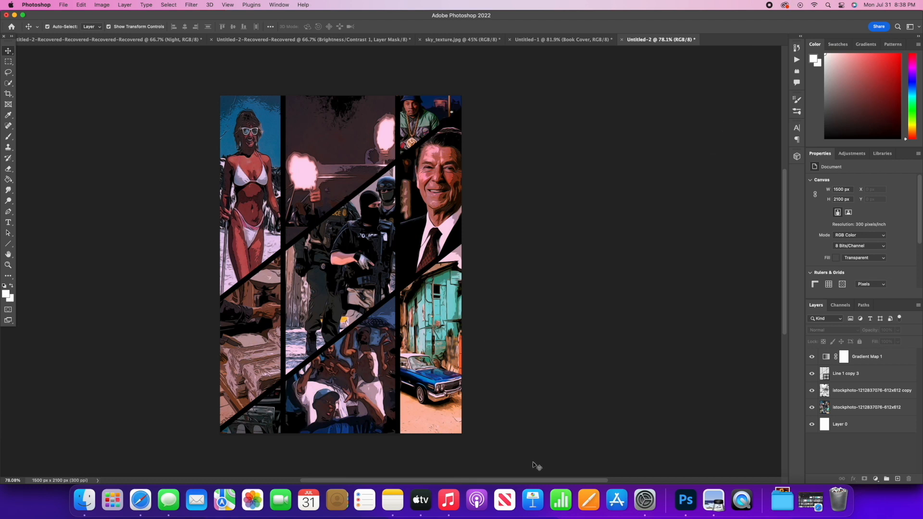
# Place Unknown.png from the Finder folder into the poster and shrink it to about 129 × 140 px in the lower-right corner.
pyautogui.click(85, 500)
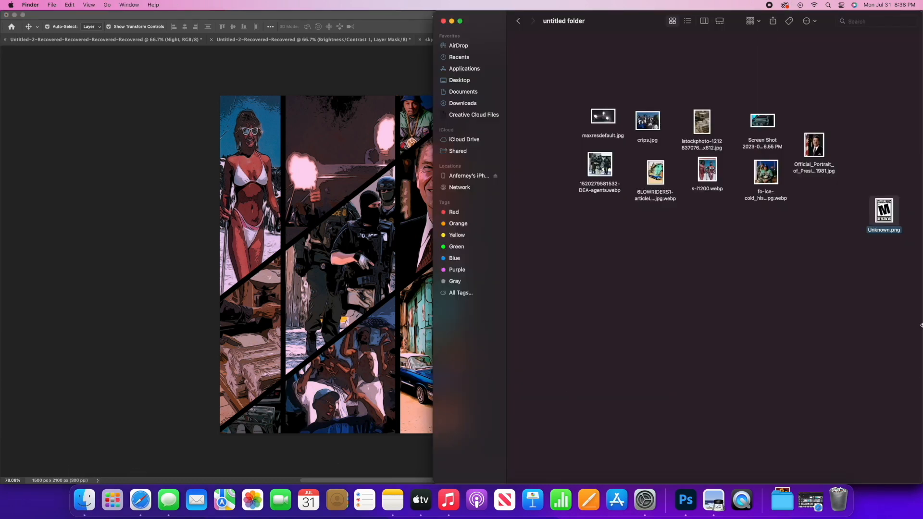
pyautogui.moveTo(885, 214); pyautogui.dragTo(388, 393)
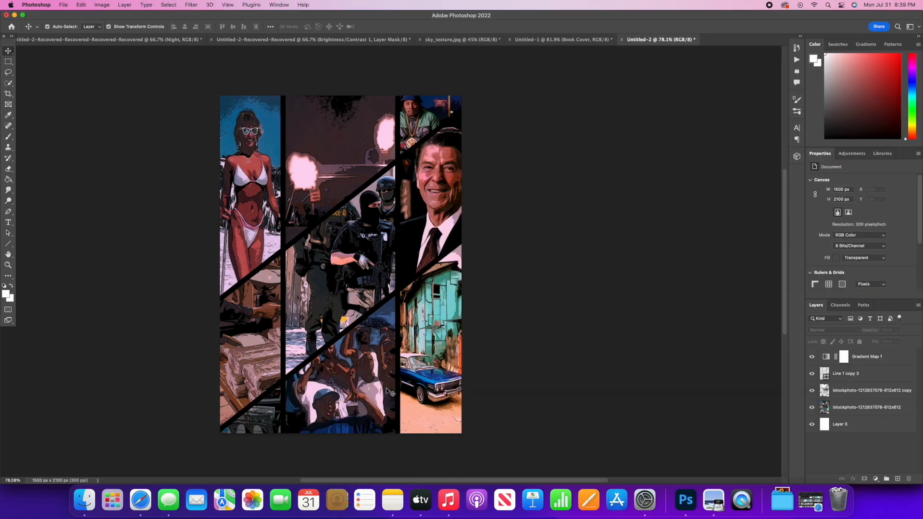
pyautogui.moveTo(343, 257); pyautogui.dragTo(399, 337)
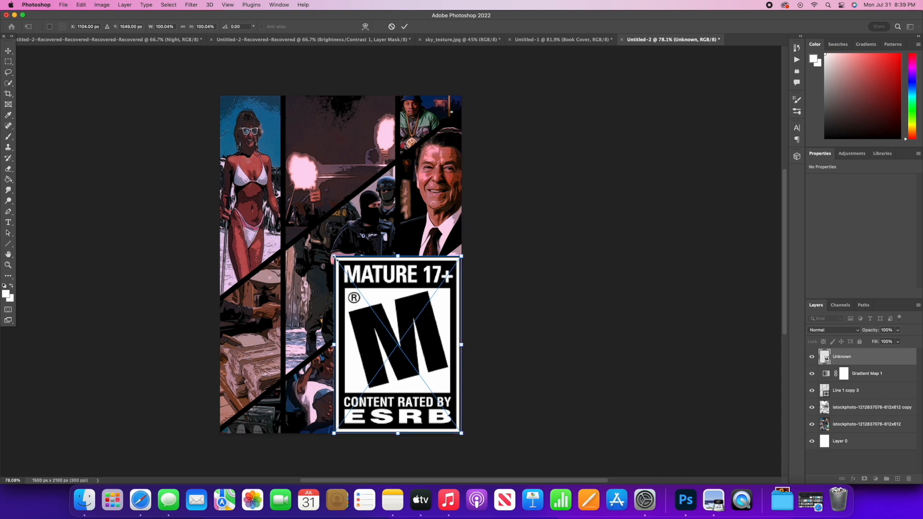
pyautogui.moveTo(334, 256); pyautogui.dragTo(441, 411)
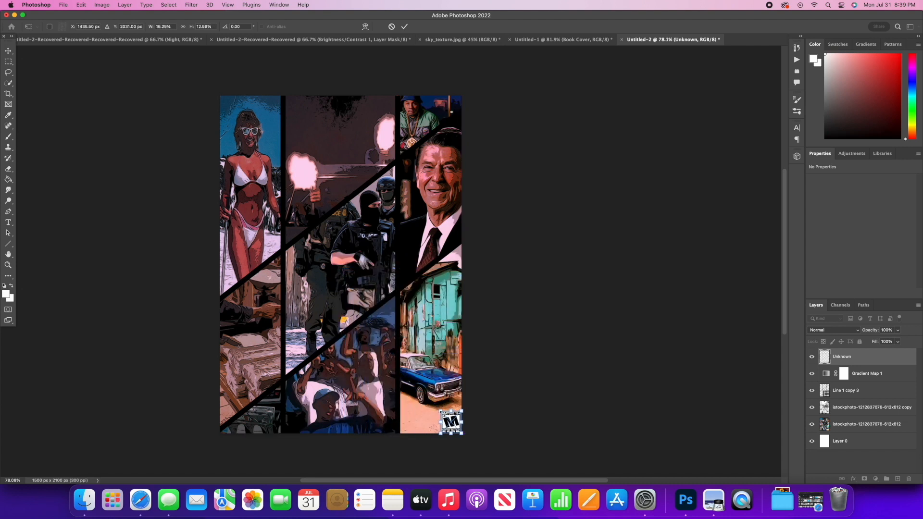
pyautogui.press('Return')
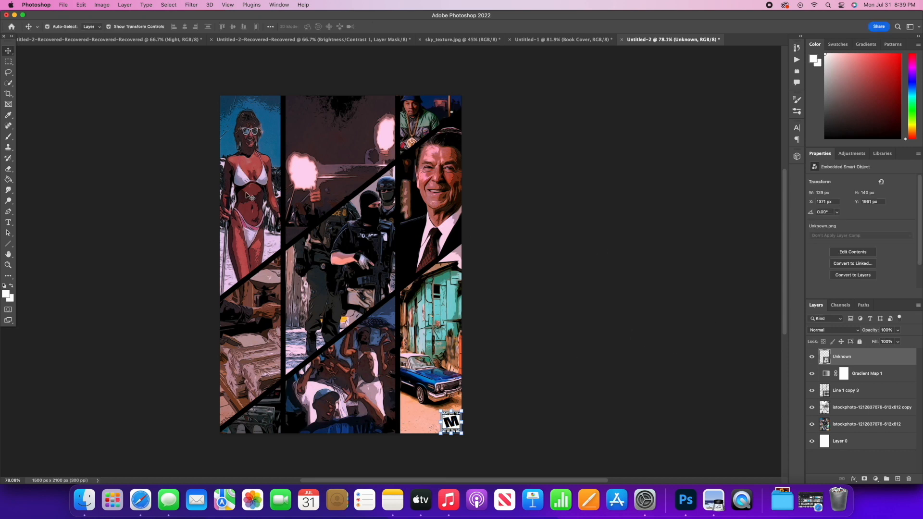
pyautogui.click(97, 170)
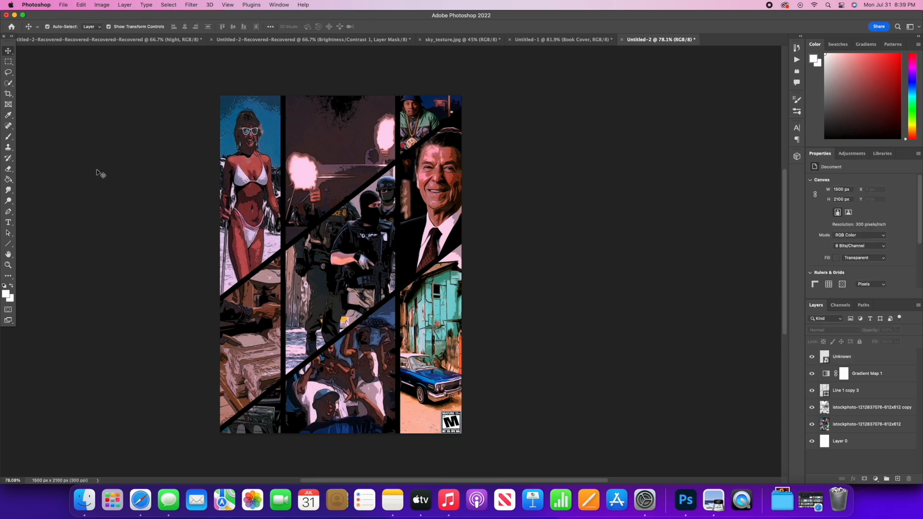
# Add a text layer near the top of the poster in Myriad Pro Italic reading "Real Right Gaming Presents".
pyautogui.click(8, 222)
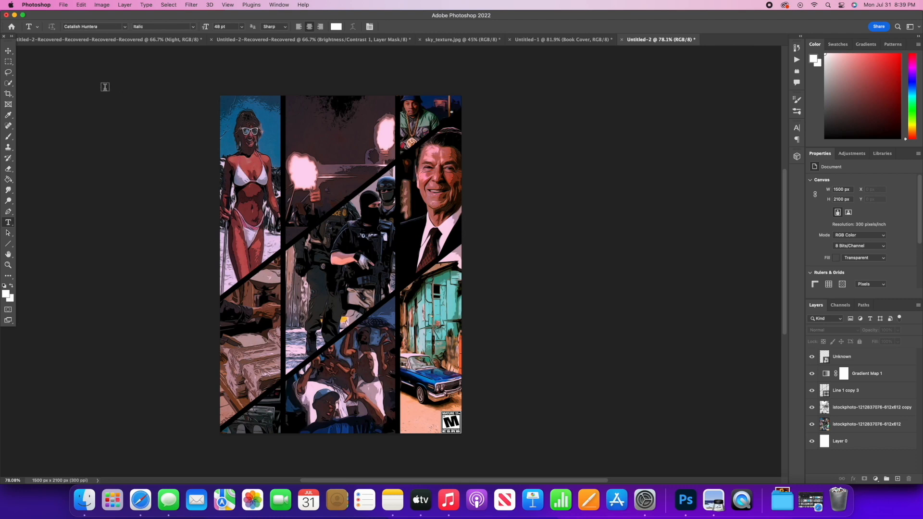
pyautogui.click(124, 27)
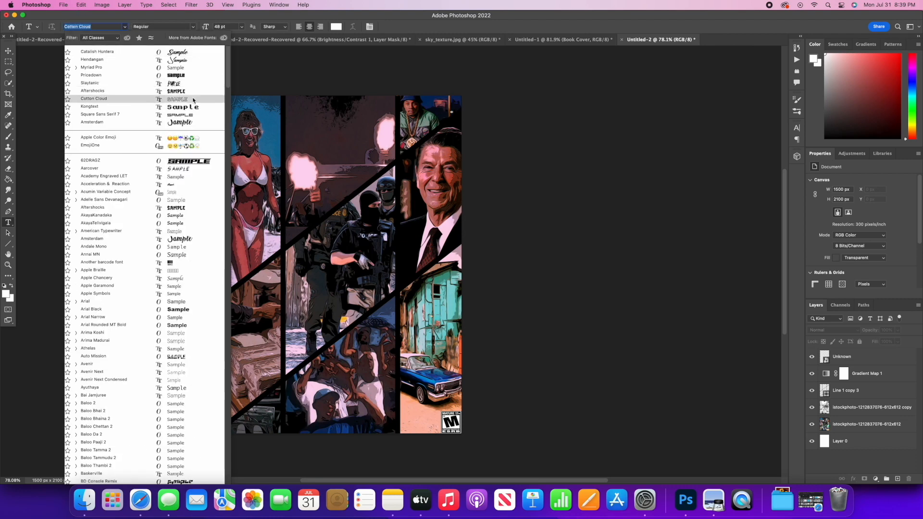
pyautogui.click(193, 68)
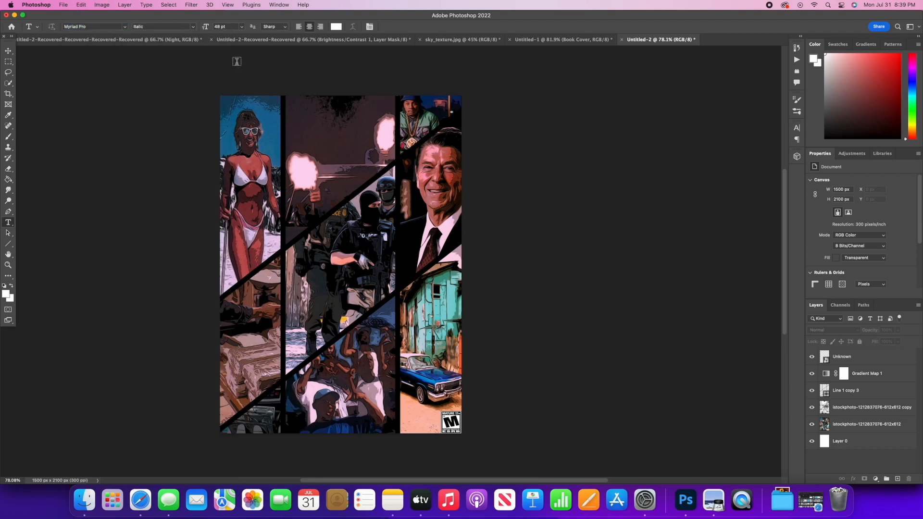
pyautogui.click(288, 114)
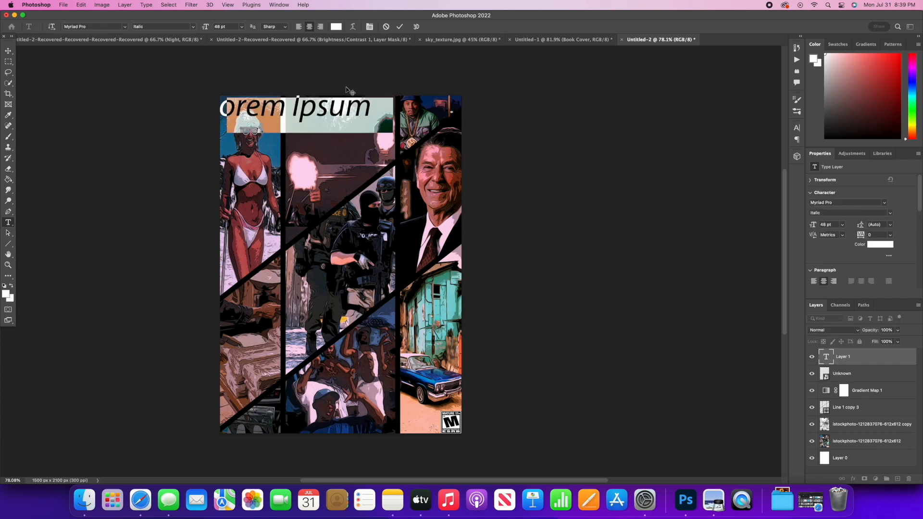
pyautogui.moveTo(350, 91); pyautogui.dragTo(363, 97)
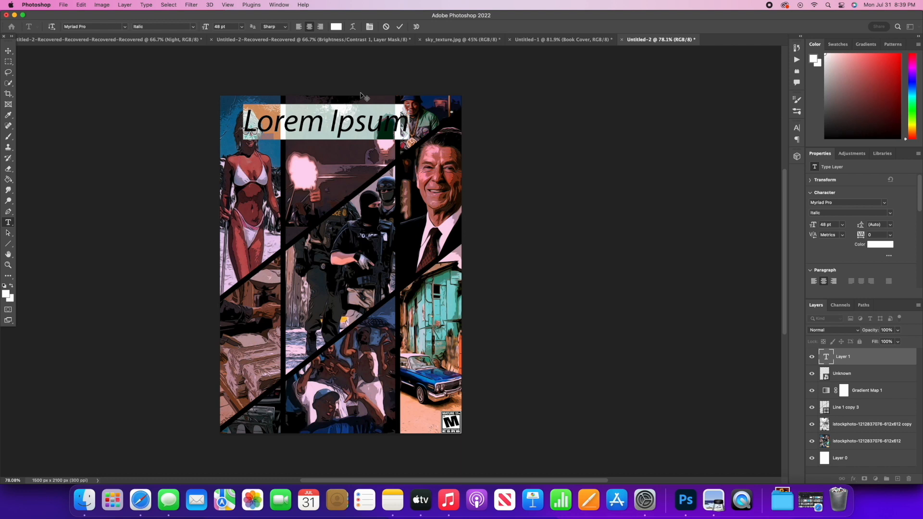
pyautogui.write('R')
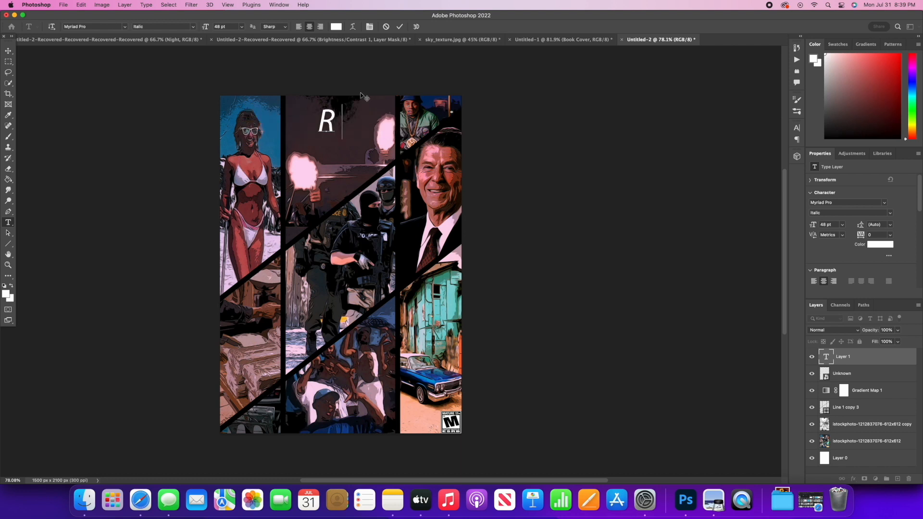
pyautogui.write('eal Right')
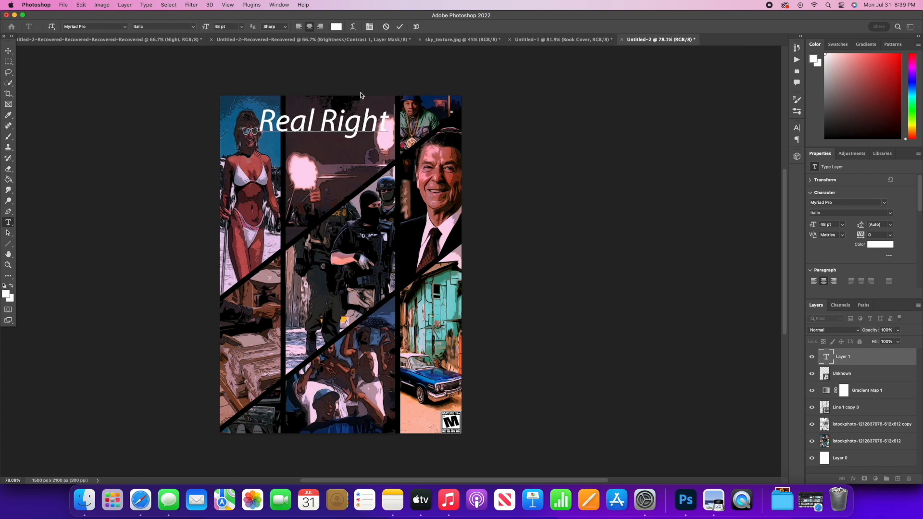
pyautogui.write(' Gaming Prese')
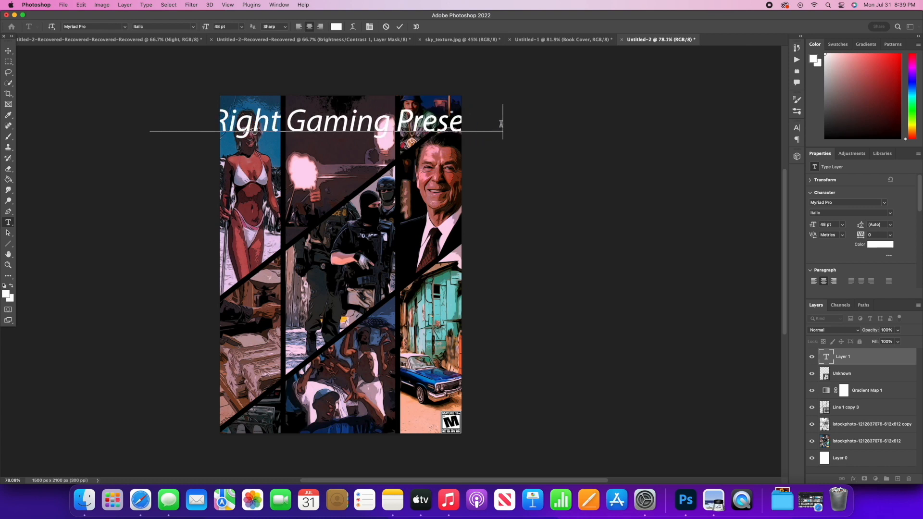
# Set the "Real Right Gaming Presents" text to 13 pt and move it to the top edge of the middle column.
pyautogui.moveTo(500, 121); pyautogui.dragTo(168, 94)
pyautogui.moveTo(206, 30); pyautogui.dragTo(192, 35)
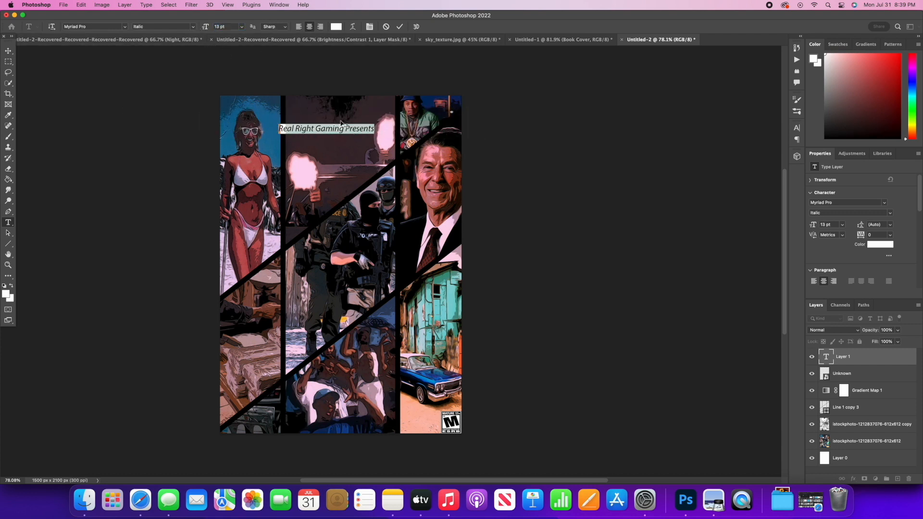
pyautogui.moveTo(340, 122); pyautogui.dragTo(354, 92)
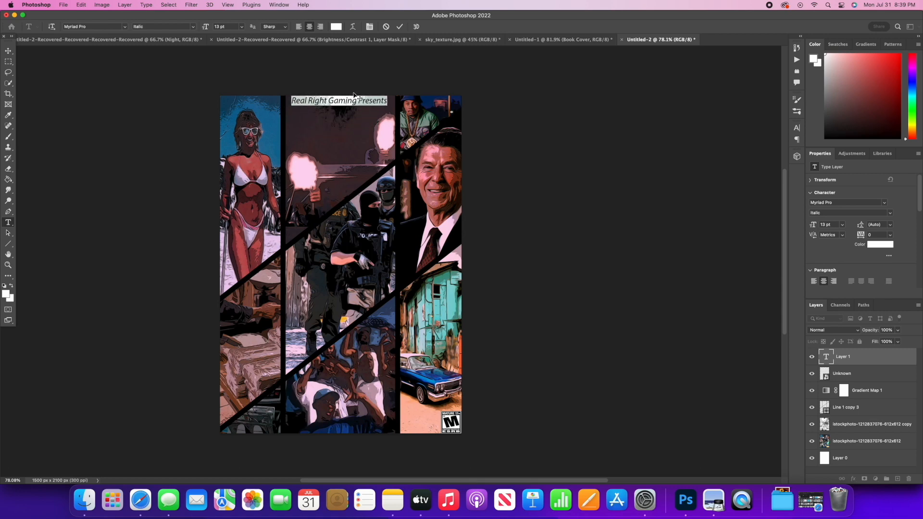
# Set the "Real Right Gaming Presents" text in Avenir Next Condensed Italic and commit the edit.
pyautogui.click(124, 26)
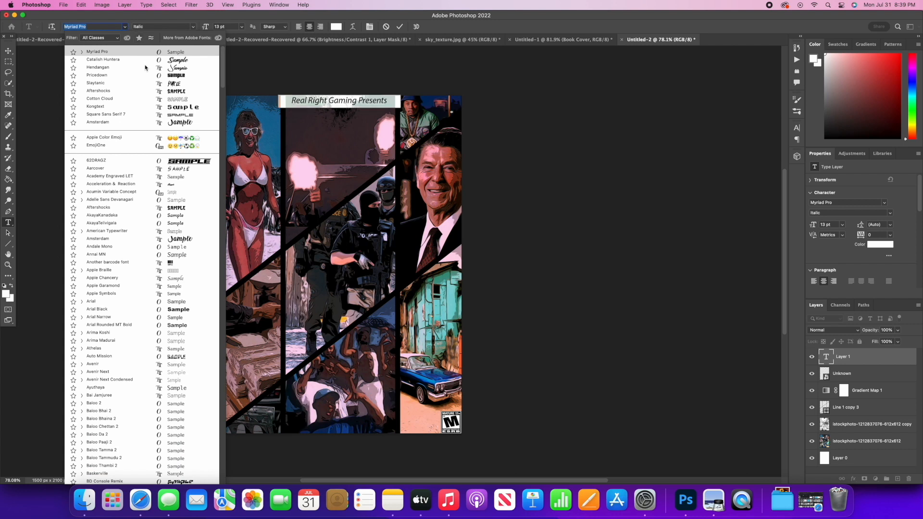
pyautogui.scroll(-3, 192, 96)
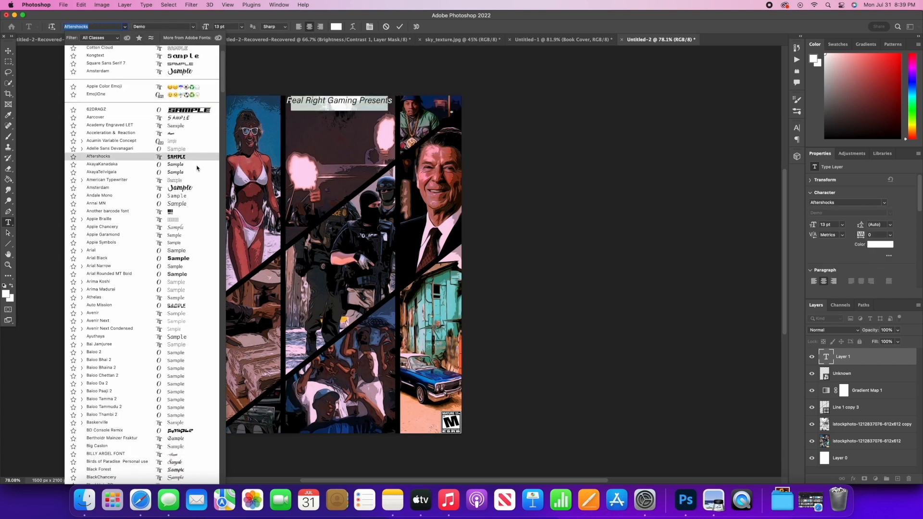
pyautogui.scroll(-3, 196, 164)
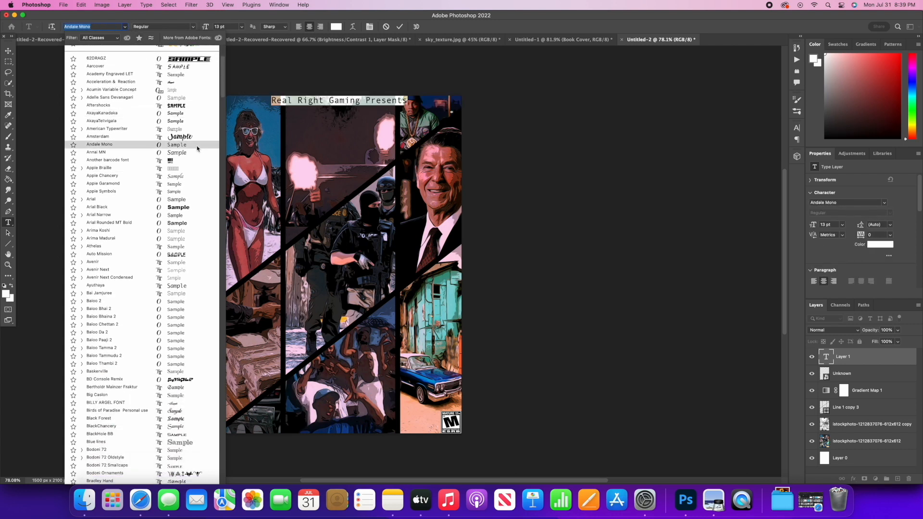
pyautogui.scroll(-3, 197, 148)
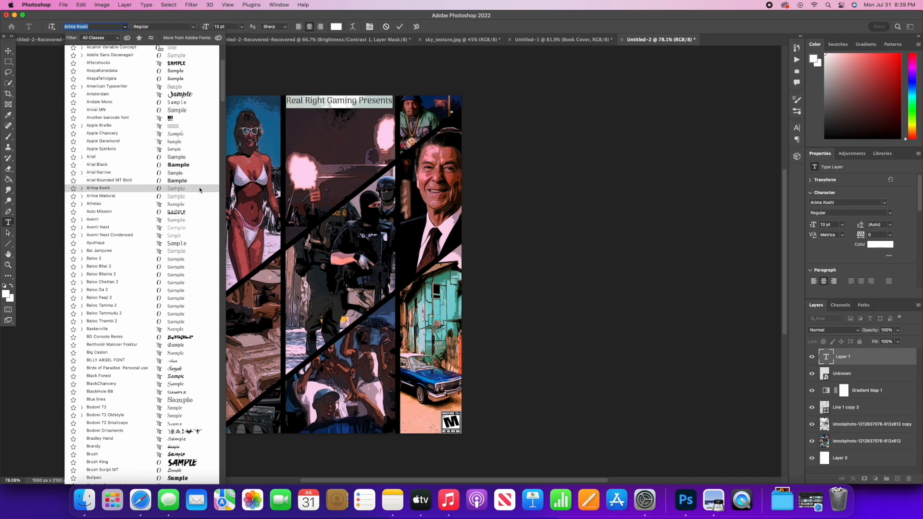
pyautogui.scroll(-5, 201, 201)
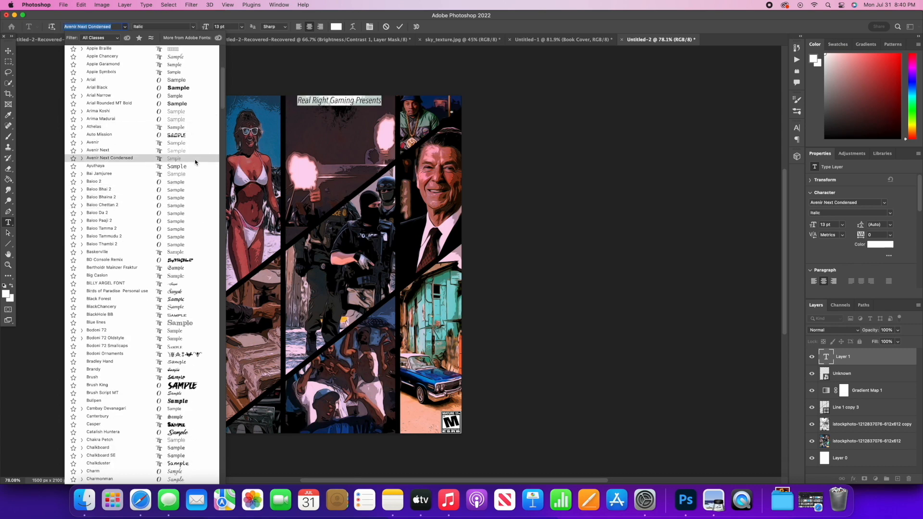
pyautogui.click(195, 160)
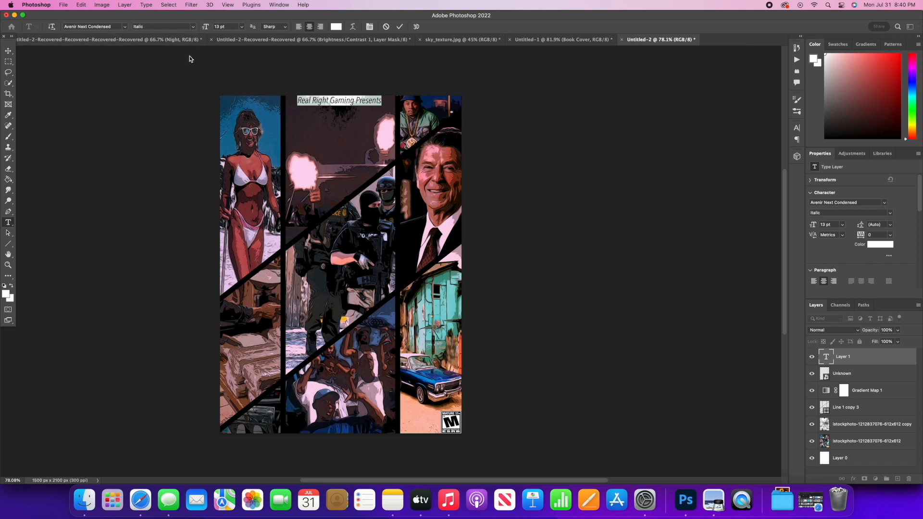
pyautogui.hotkey('ctrl', 'Return')
# Stretch the "Real Right Gaming Presents" text sideways past both edges of the middle column, flatten it slightly, and deselect it.
pyautogui.press('v')
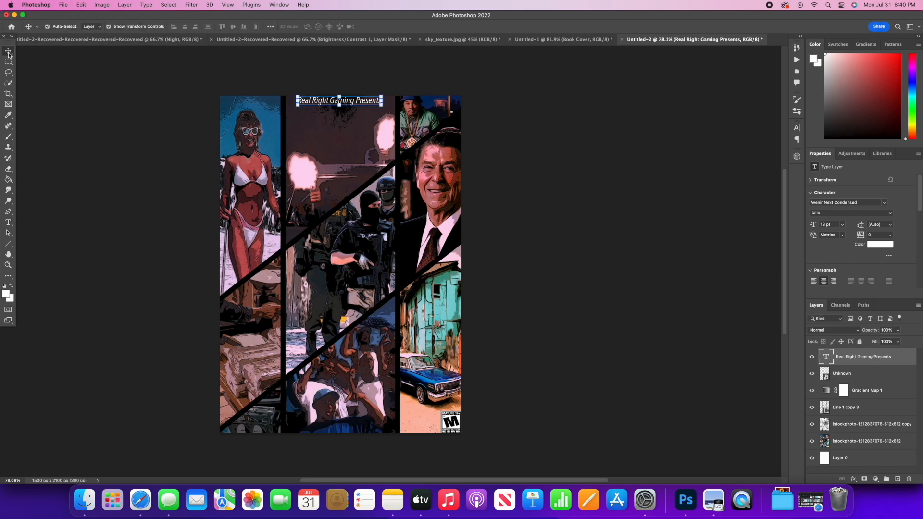
pyautogui.moveTo(298, 100); pyautogui.dragTo(256, 101)
pyautogui.moveTo(385, 100); pyautogui.dragTo(421, 100)
pyautogui.moveTo(338, 104); pyautogui.dragTo(337, 103)
pyautogui.click(418, 27)
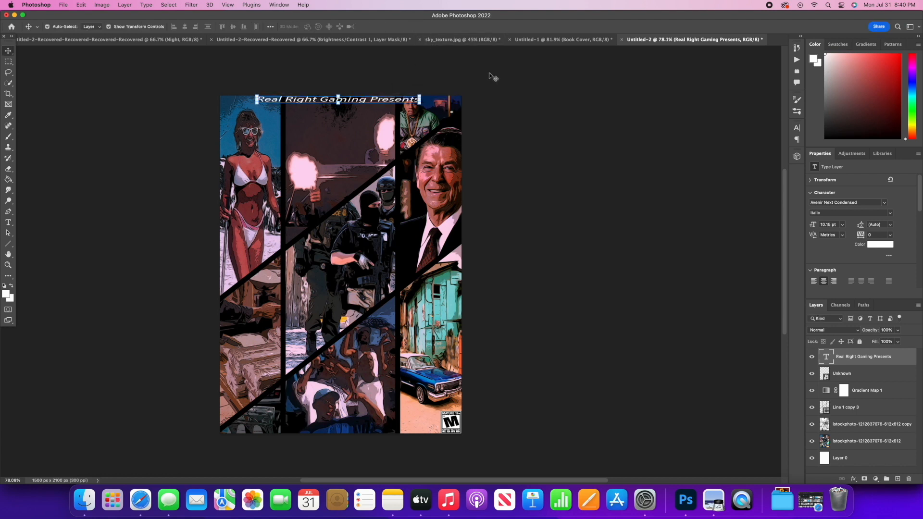
pyautogui.click(498, 79)
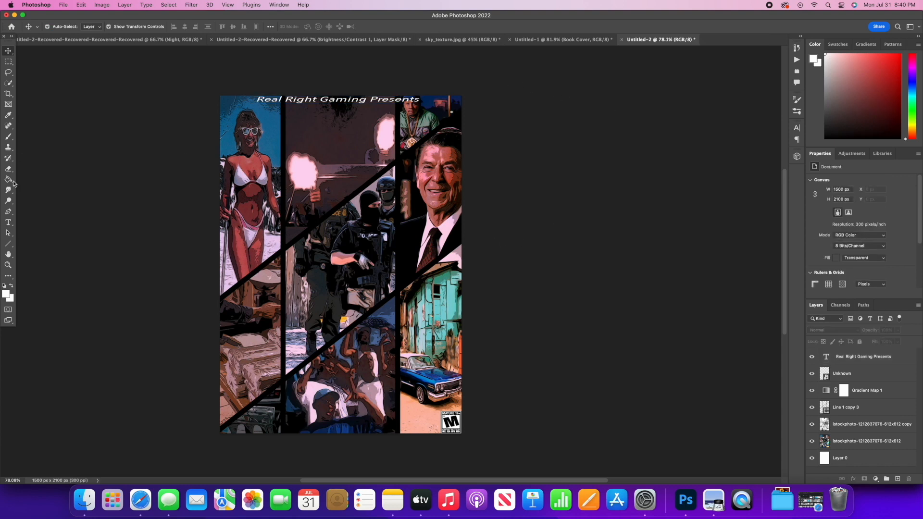
pyautogui.click(8, 222)
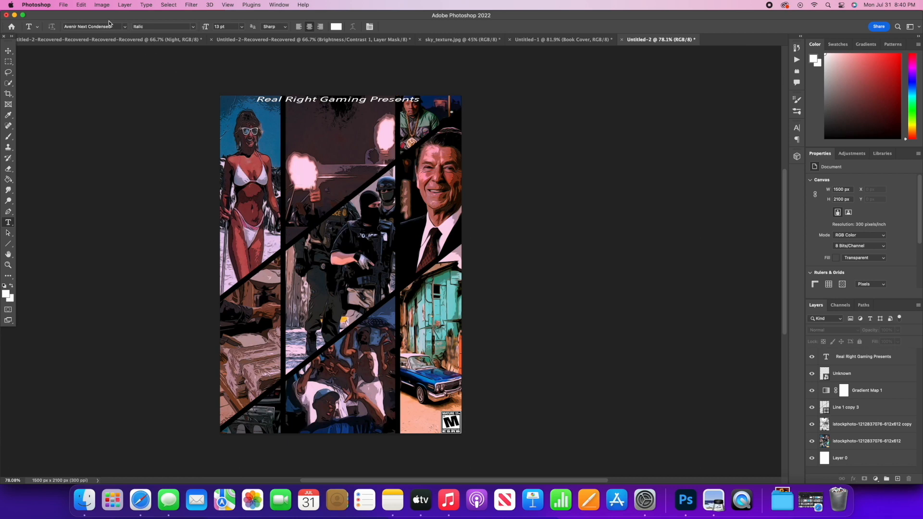
pyautogui.click(128, 29)
pyautogui.scroll(-15, 207, 201)
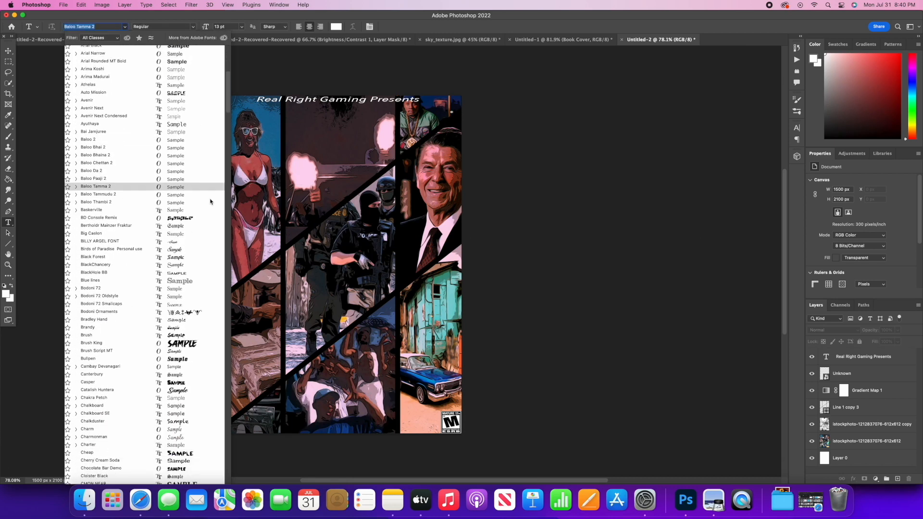
pyautogui.scroll(-5, 210, 204)
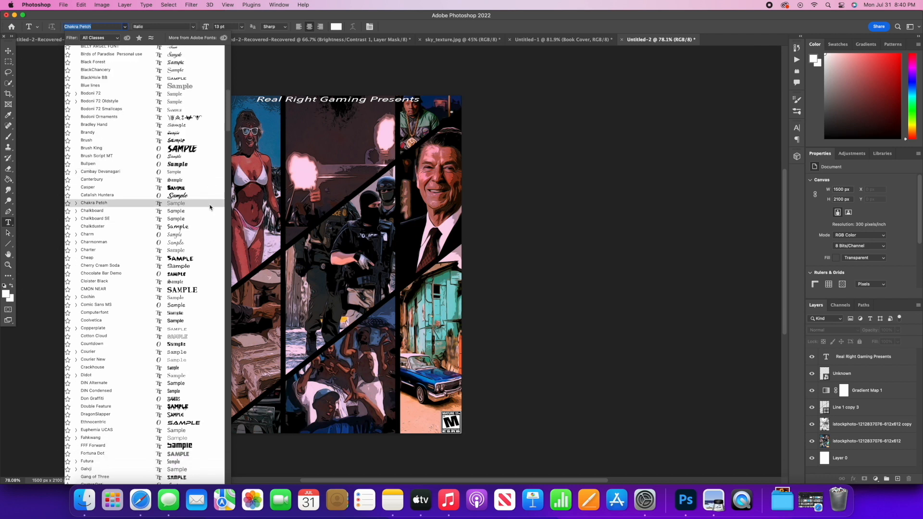
pyautogui.scroll(-6, 213, 216)
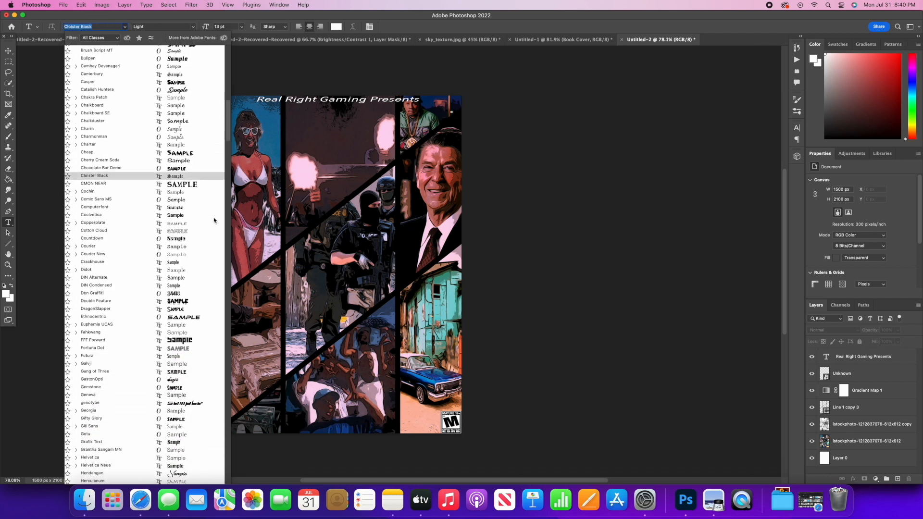
pyautogui.scroll(-6, 215, 230)
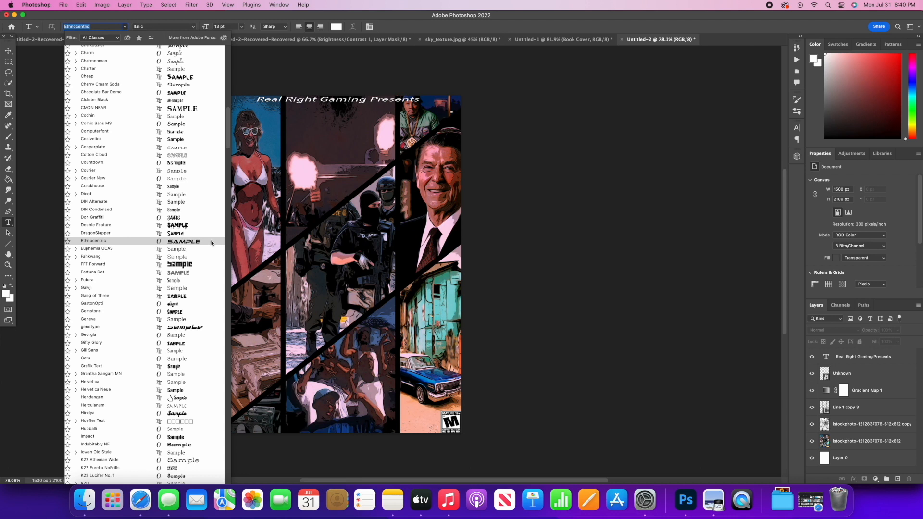
pyautogui.click(211, 242)
pyautogui.click(319, 160)
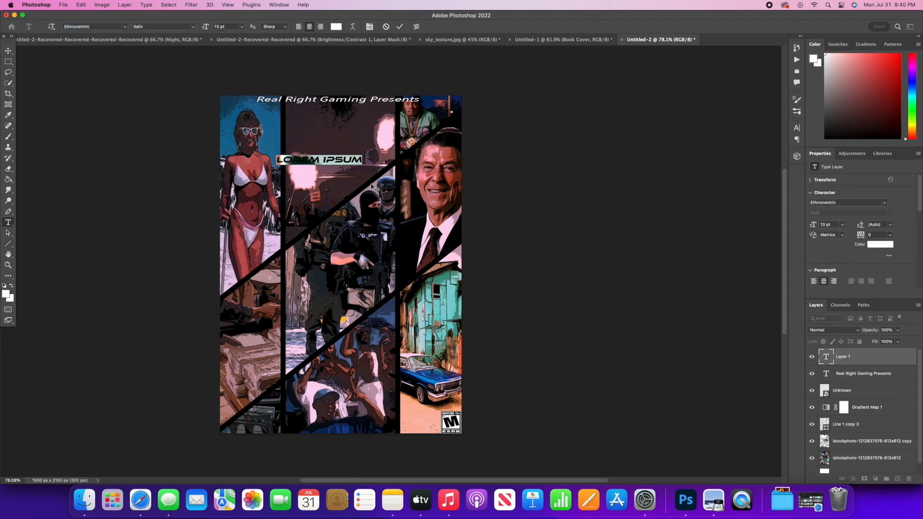
pyautogui.click(385, 26)
# Choose the Pricedown Black font for new text.
pyautogui.click(124, 27)
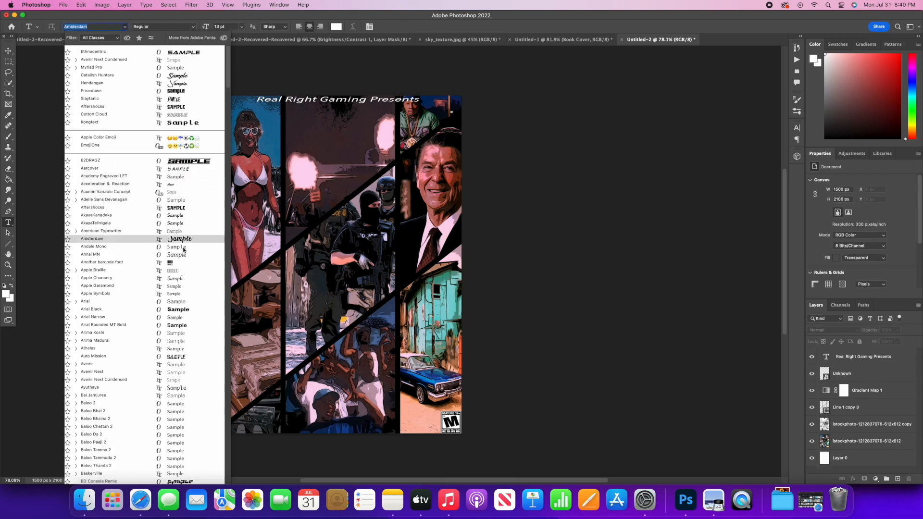
pyautogui.scroll(-5, 181, 243)
pyautogui.scroll(-6, 181, 245)
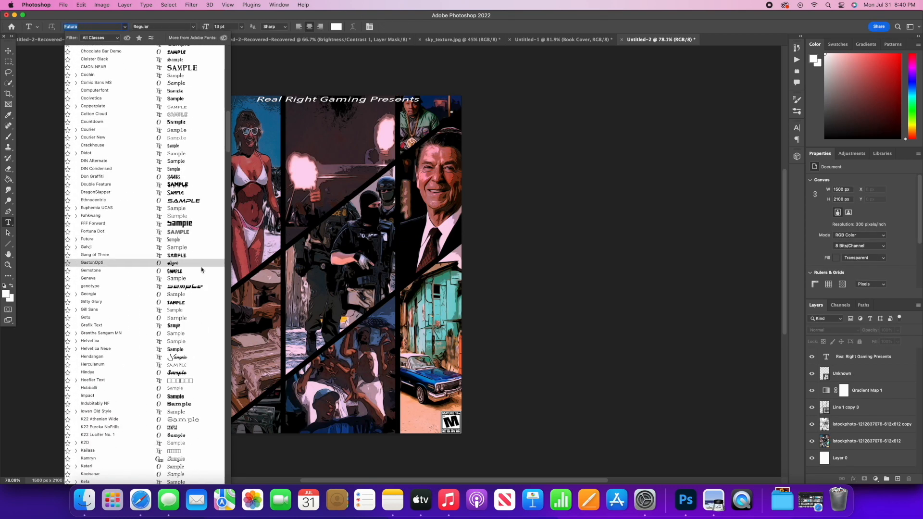
pyautogui.scroll(-3, 201, 269)
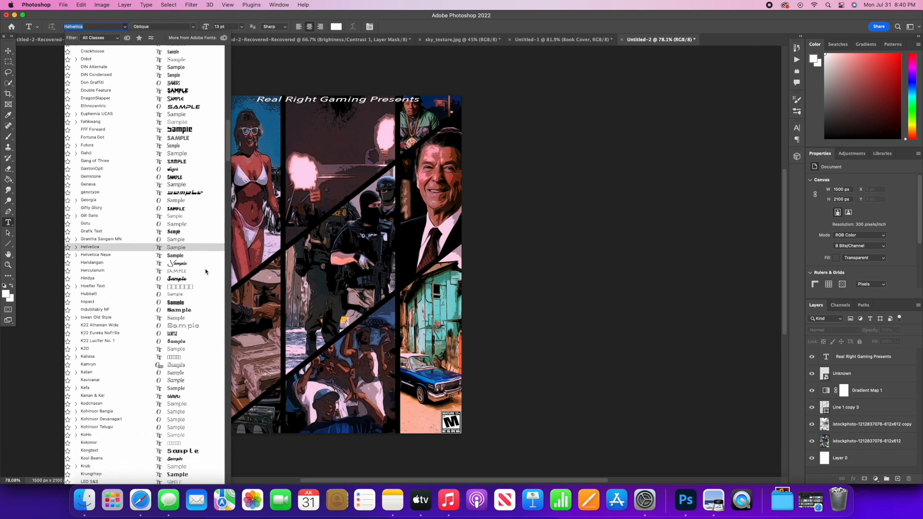
pyautogui.scroll(-4, 205, 272)
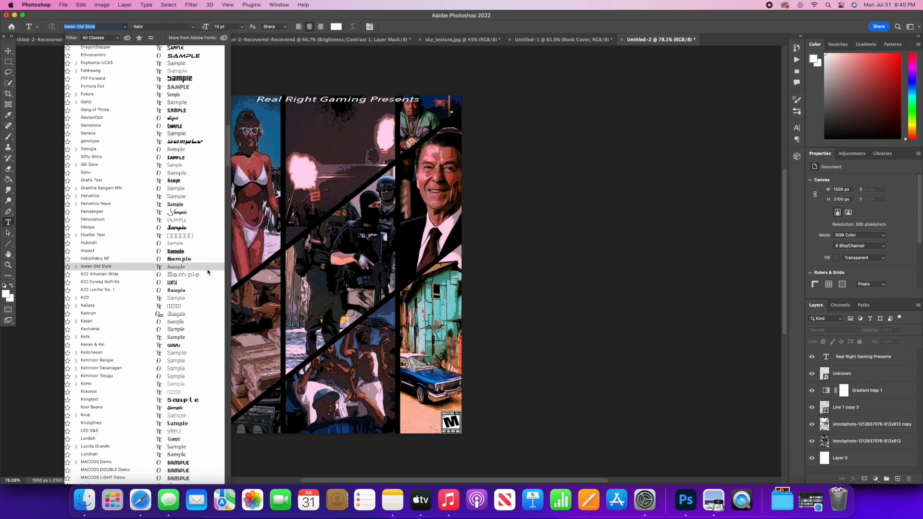
pyautogui.scroll(-5, 208, 272)
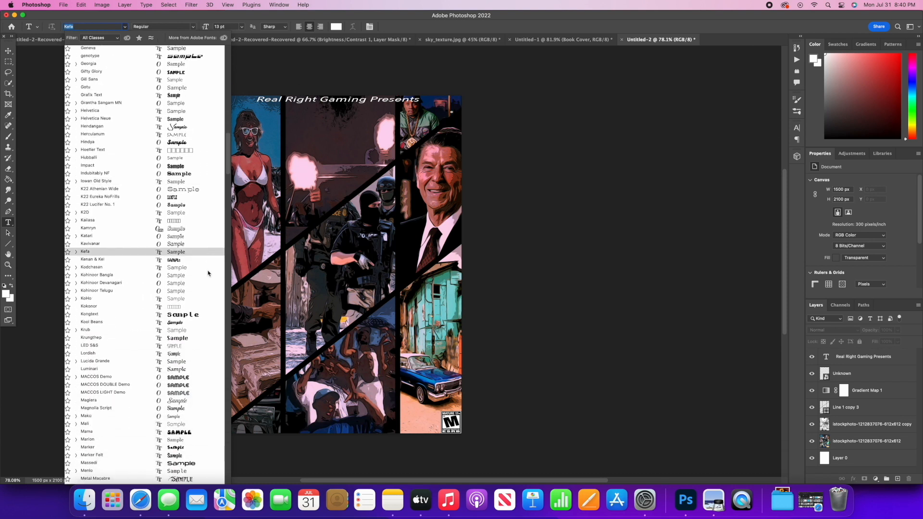
pyautogui.scroll(-4, 208, 274)
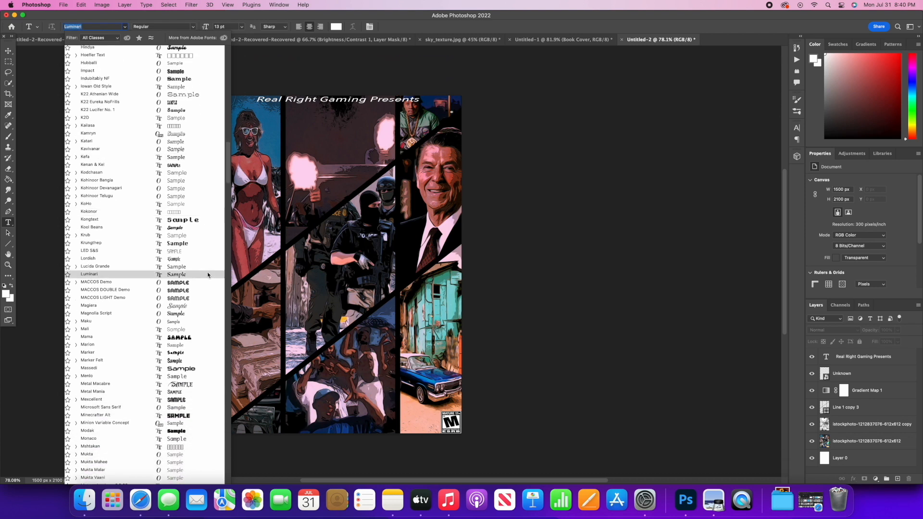
pyautogui.scroll(-4, 208, 275)
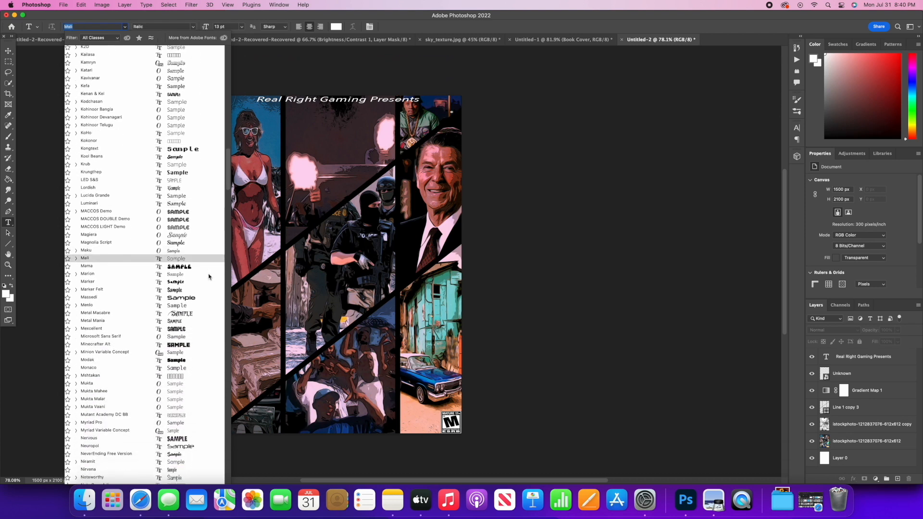
pyautogui.scroll(-4, 208, 278)
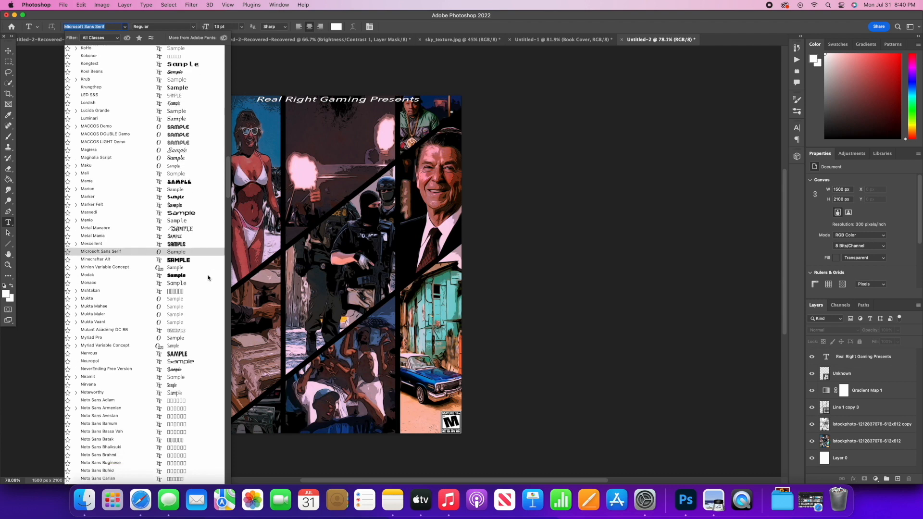
pyautogui.scroll(-20, 208, 277)
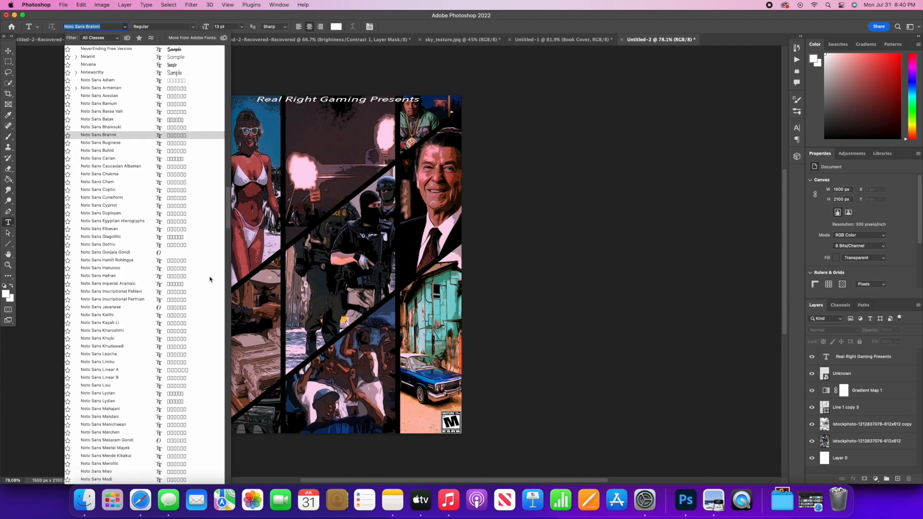
pyautogui.scroll(-20, 210, 279)
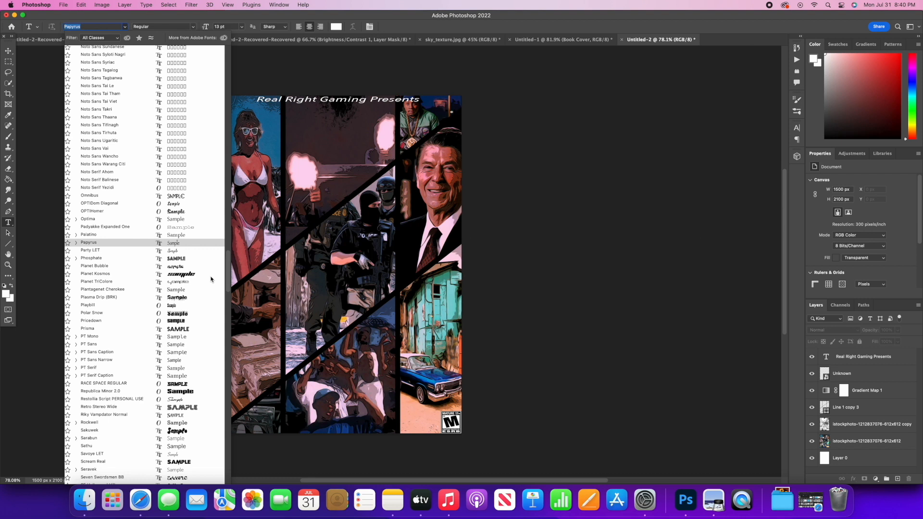
pyautogui.scroll(-2, 214, 279)
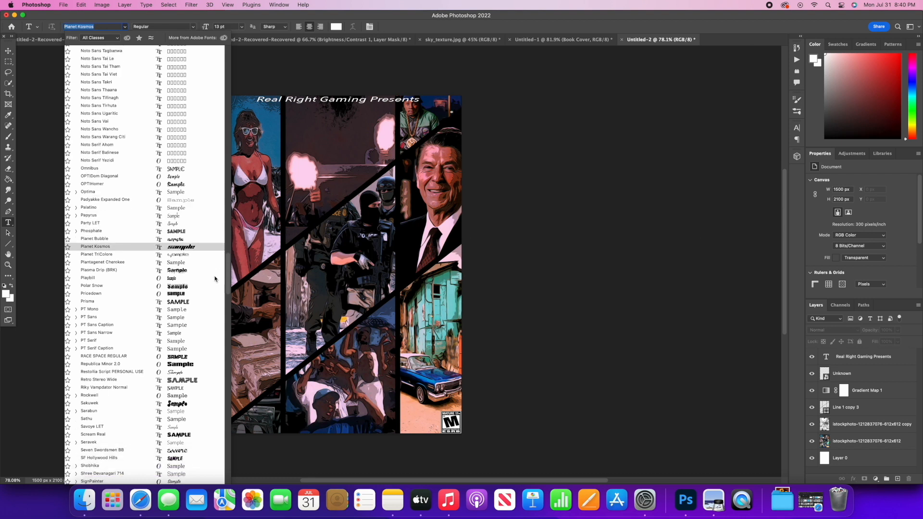
pyautogui.click(191, 294)
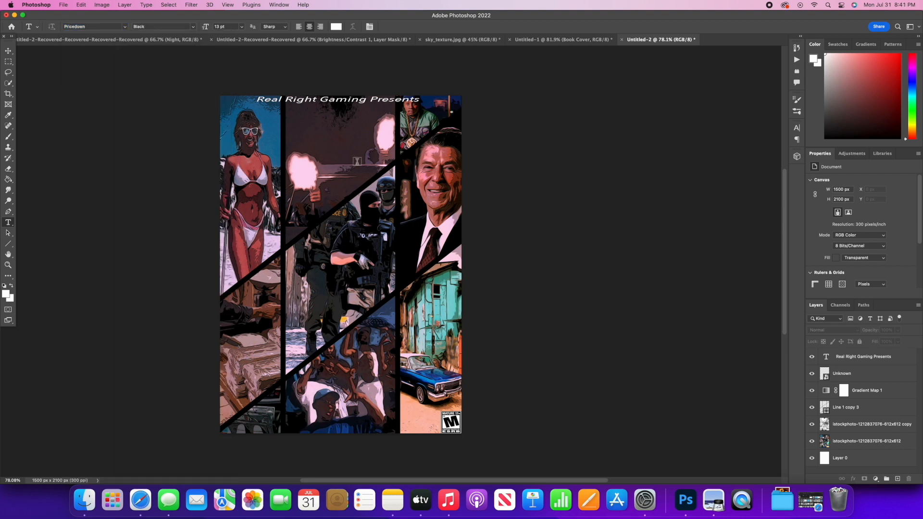
# Add a text layer reading "THE ACTIVIST" on two lines and move it to the lower part of the middle column's upper panel.
pyautogui.click(329, 148)
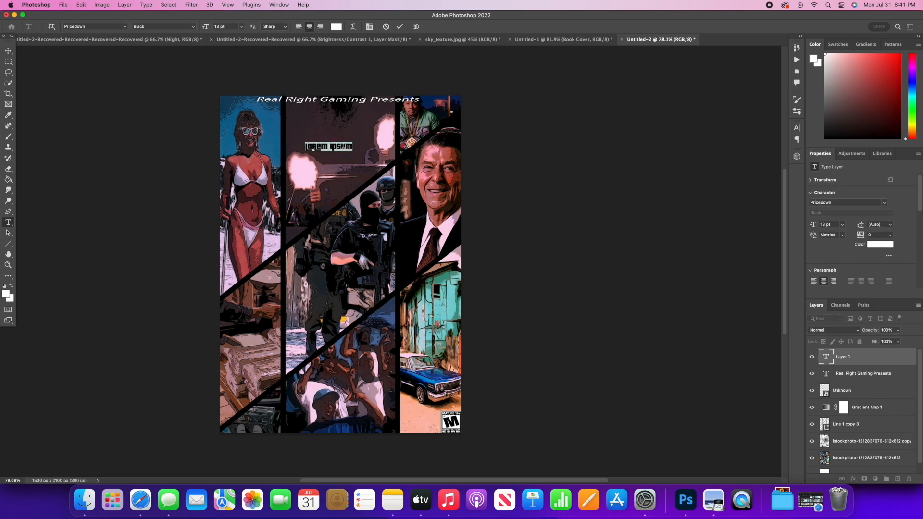
pyautogui.write('the')
pyautogui.moveTo(343, 146); pyautogui.dragTo(305, 146)
pyautogui.press('BackSpace')
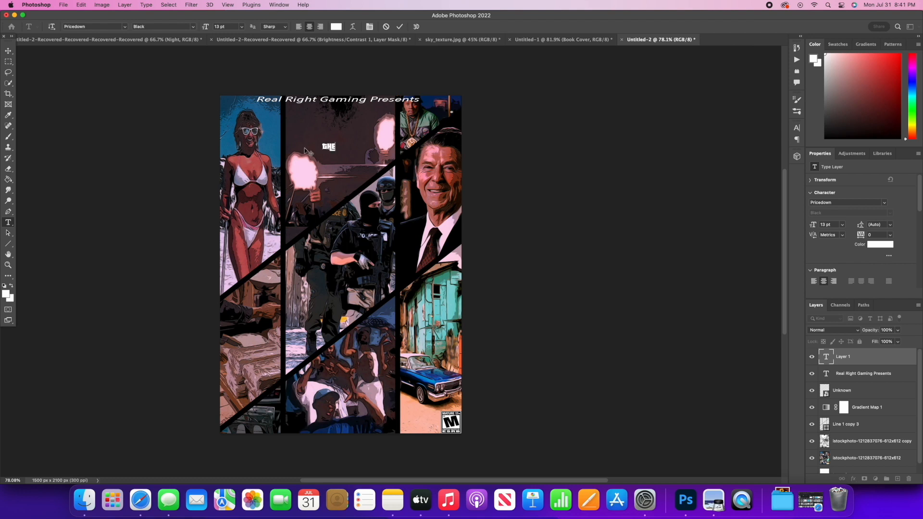
pyautogui.write('the')
pyautogui.moveTo(334, 147); pyautogui.dragTo(313, 148)
pyautogui.write('THE')
pyautogui.press('Return')
pyautogui.write('ACTIVIST')
pyautogui.moveTo(323, 158); pyautogui.dragTo(300, 187)
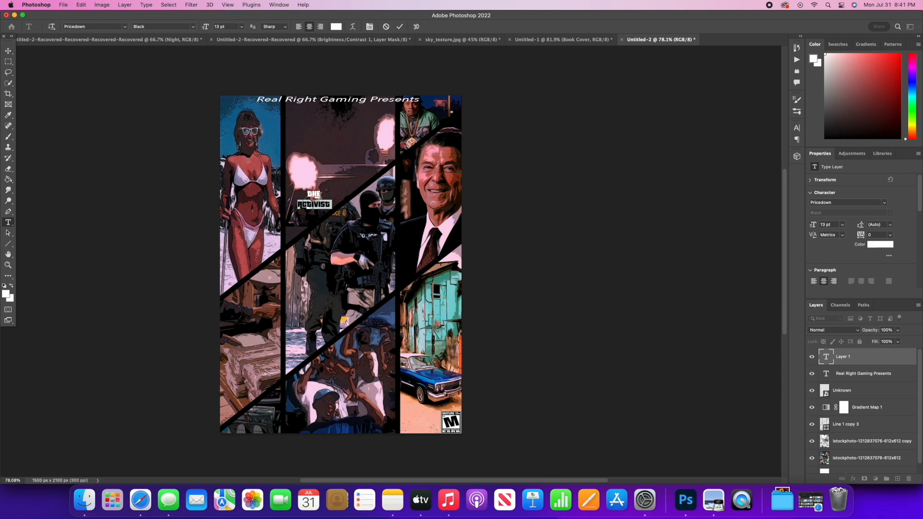
# Set the whole "THE ACTIVIST" title to 86 pt and move it to the centre of the poster's upper half.
pyautogui.click(321, 195)
pyautogui.press('super+a')
pyautogui.moveTo(204, 27); pyautogui.dragTo(240, 28)
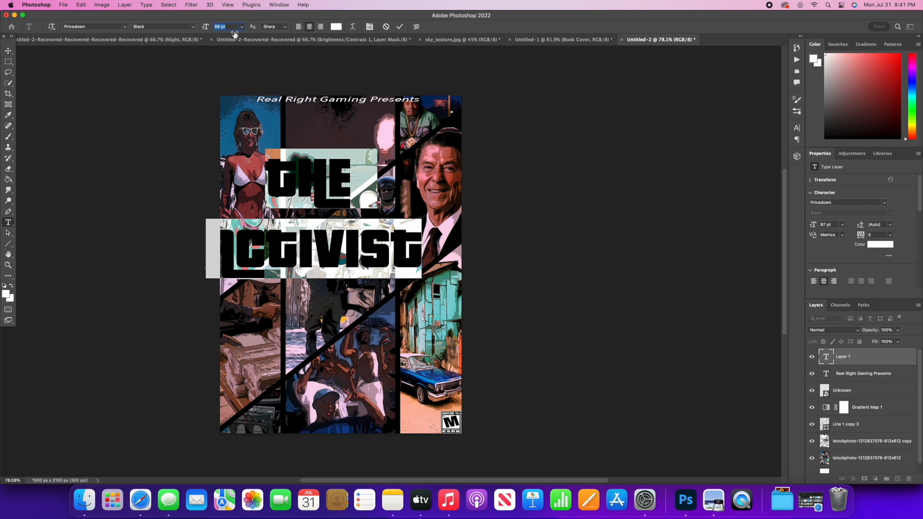
pyautogui.moveTo(329, 145); pyautogui.dragTo(354, 142)
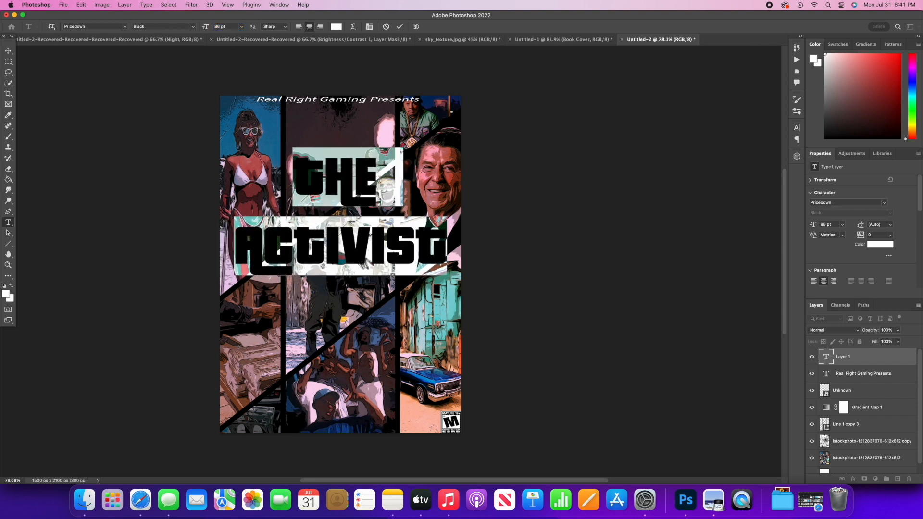
# Enlarge only the word "THE" in the title so it spans nearly the full width of the middle column.
pyautogui.click(378, 178)
pyautogui.moveTo(378, 178); pyautogui.dragTo(298, 176)
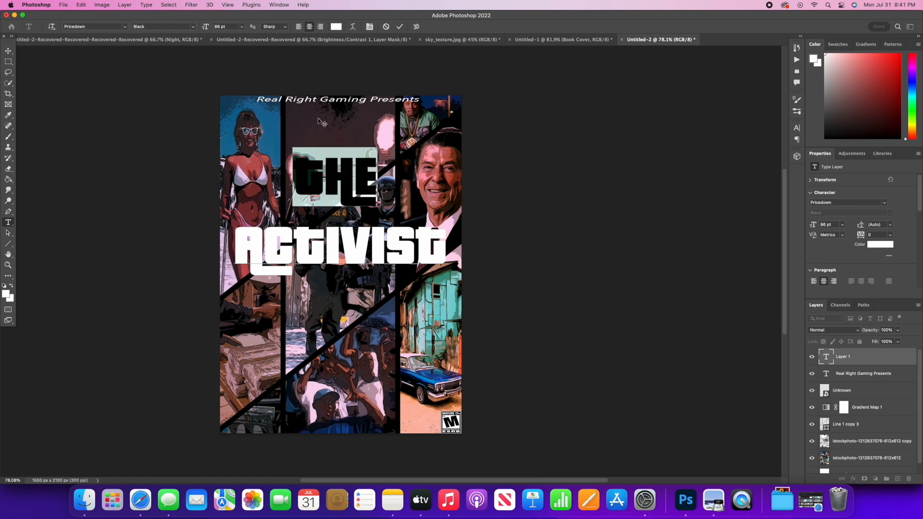
pyautogui.moveTo(205, 29); pyautogui.dragTo(214, 29)
pyautogui.press('super+z')
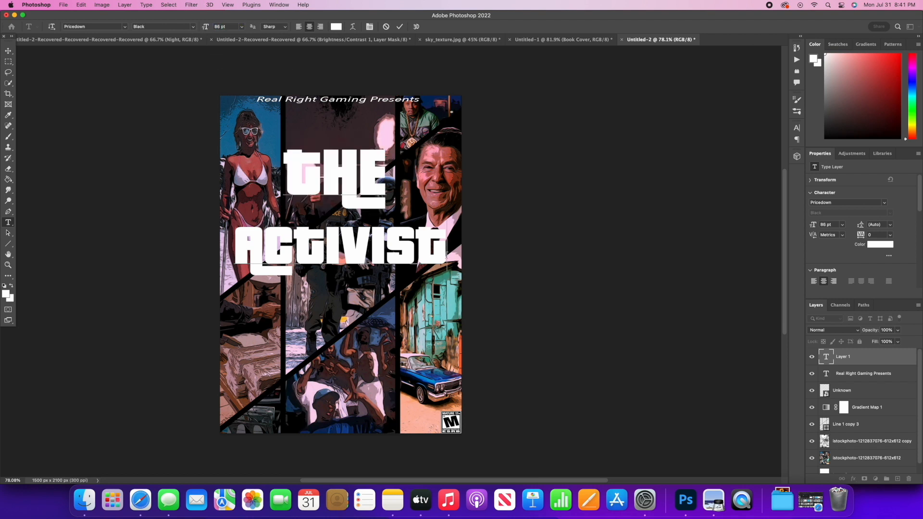
# Narrow the word "ACTIVIST" to 93% horizontal scale and enlarge its type slightly to regain its width.
pyautogui.moveTo(446, 257); pyautogui.dragTo(221, 239)
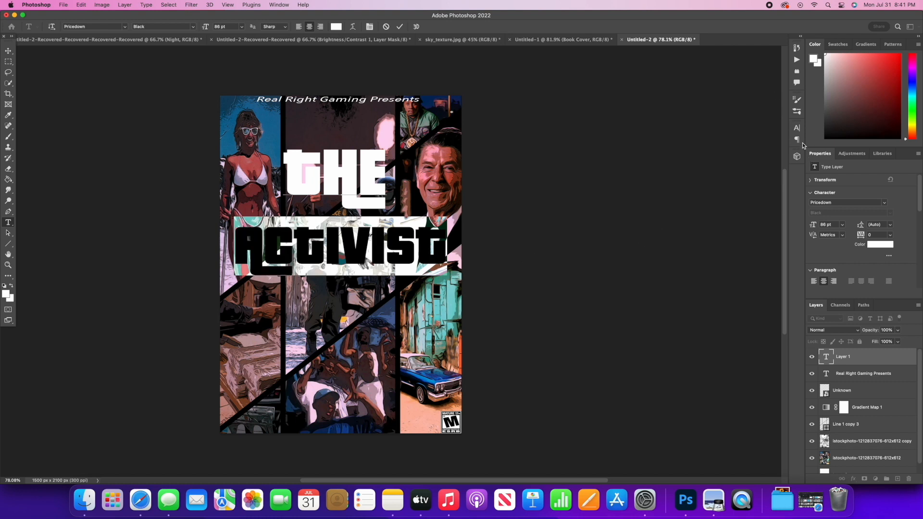
pyautogui.click(797, 128)
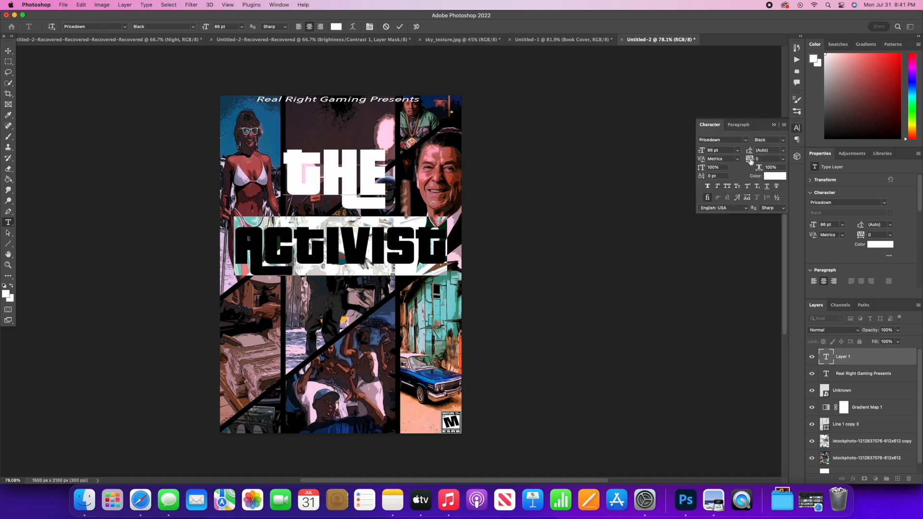
pyautogui.moveTo(750, 161); pyautogui.dragTo(753, 161)
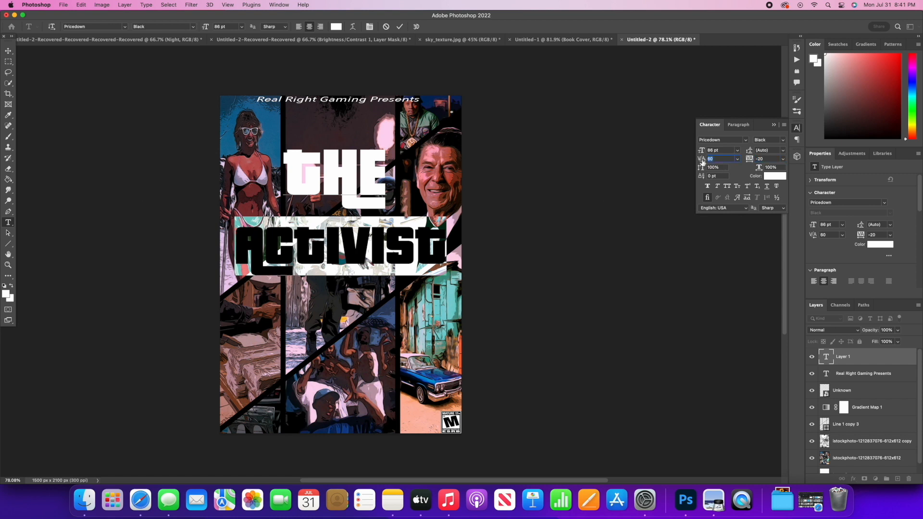
pyautogui.moveTo(704, 162); pyautogui.dragTo(701, 162)
pyautogui.click(749, 162)
pyautogui.moveTo(759, 171); pyautogui.dragTo(757, 170)
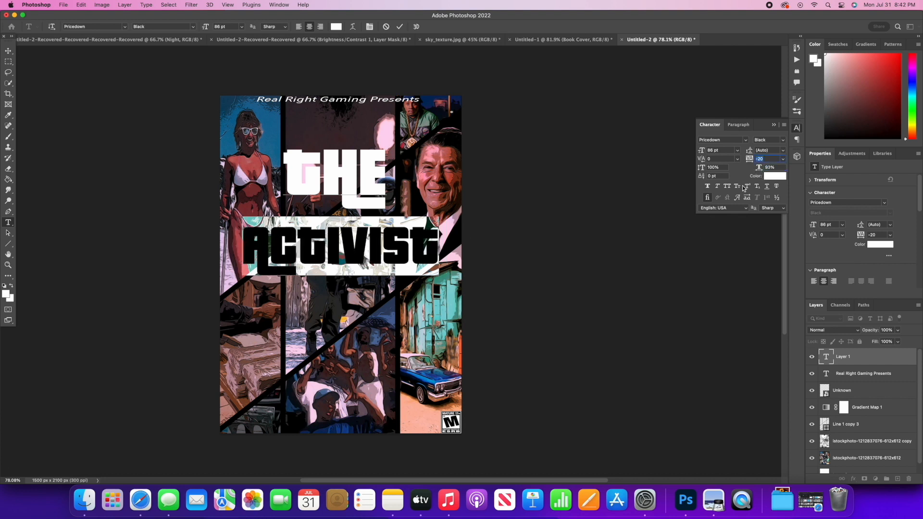
pyautogui.moveTo(701, 178); pyautogui.dragTo(705, 154)
# Shift the word "THE" toward the start of "ACTIVIST" with trailing spaces, and move the whole title down to the poster's middle.
pyautogui.moveTo(384, 185); pyautogui.dragTo(297, 179)
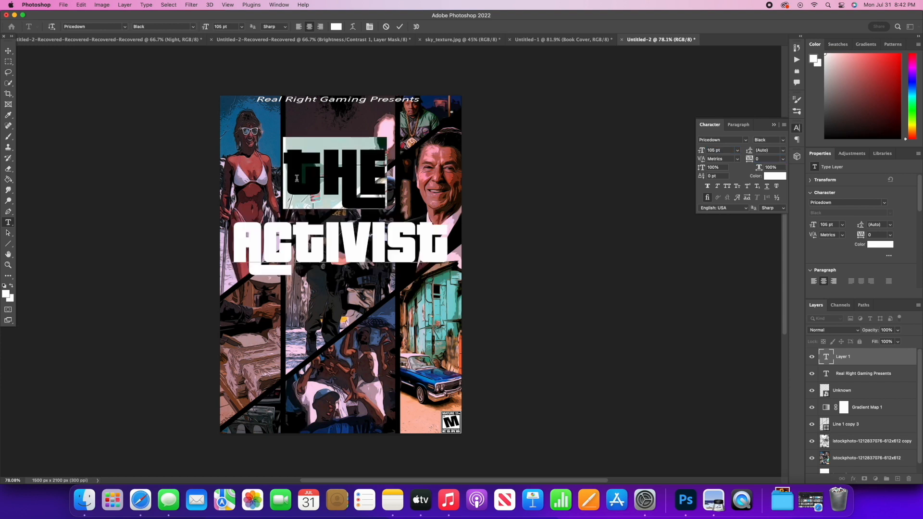
pyautogui.click(387, 183)
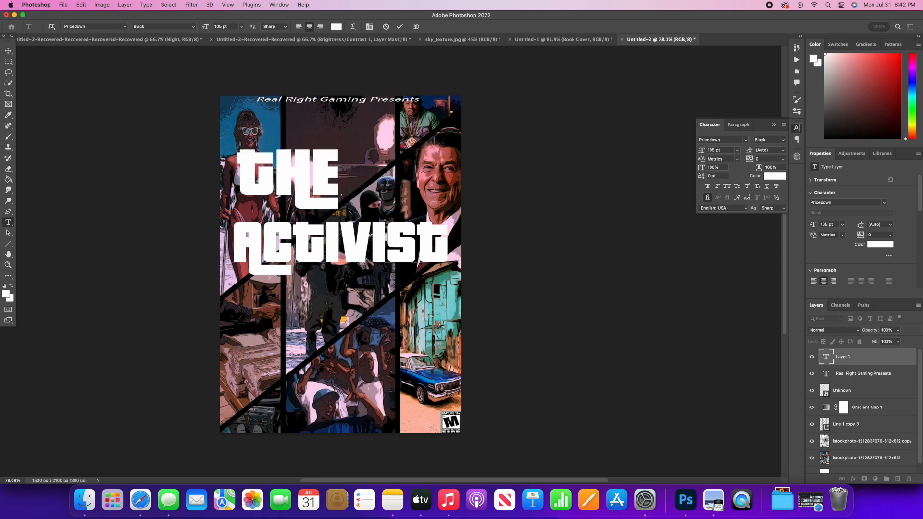
pyautogui.moveTo(297, 127); pyautogui.dragTo(311, 175)
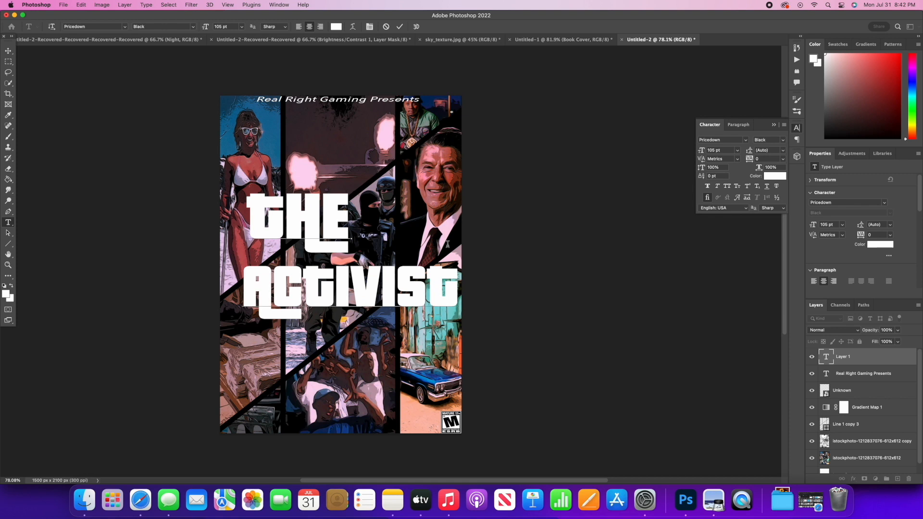
pyautogui.click(572, 182)
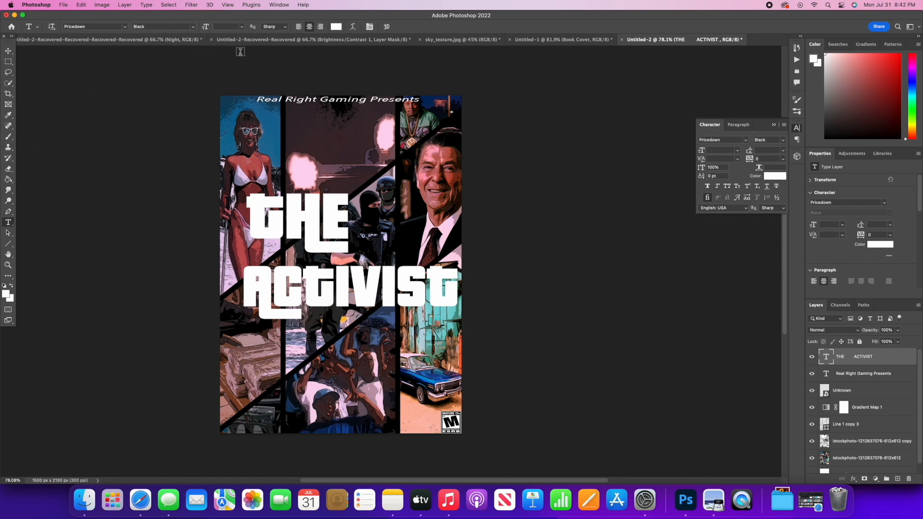
# Apply the Aftershocks font to the whole title and set the word "ACTIVIST" to 89 pt.
pyautogui.press('d')
pyautogui.click(125, 27)
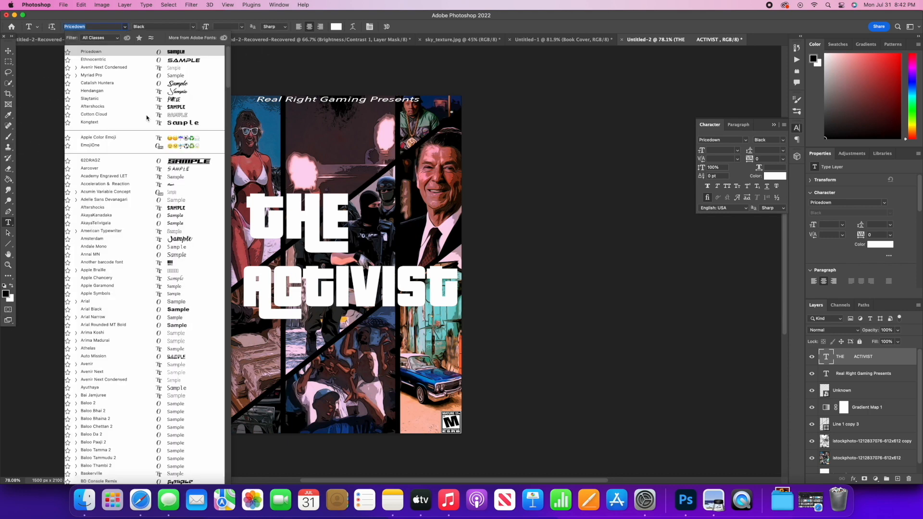
pyautogui.click(213, 208)
pyautogui.moveTo(470, 291); pyautogui.dragTo(234, 282)
pyautogui.scroll(-1, 209, 26)
pyautogui.moveTo(209, 26); pyautogui.dragTo(204, 26)
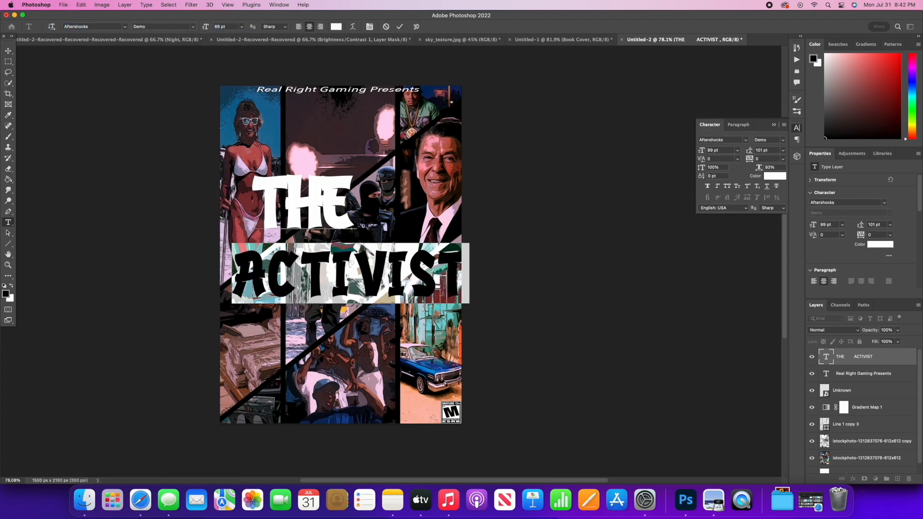
pyautogui.click(400, 28)
# Try left and right alignment on the title's "THE" line.
pyautogui.moveTo(356, 209); pyautogui.dragTo(254, 209)
pyautogui.click(299, 27)
pyautogui.click(321, 27)
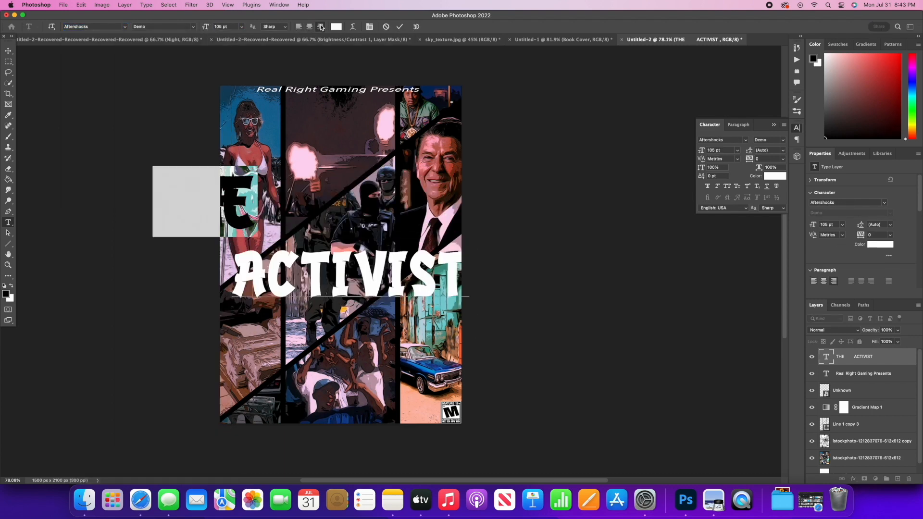
pyautogui.click(169, 189)
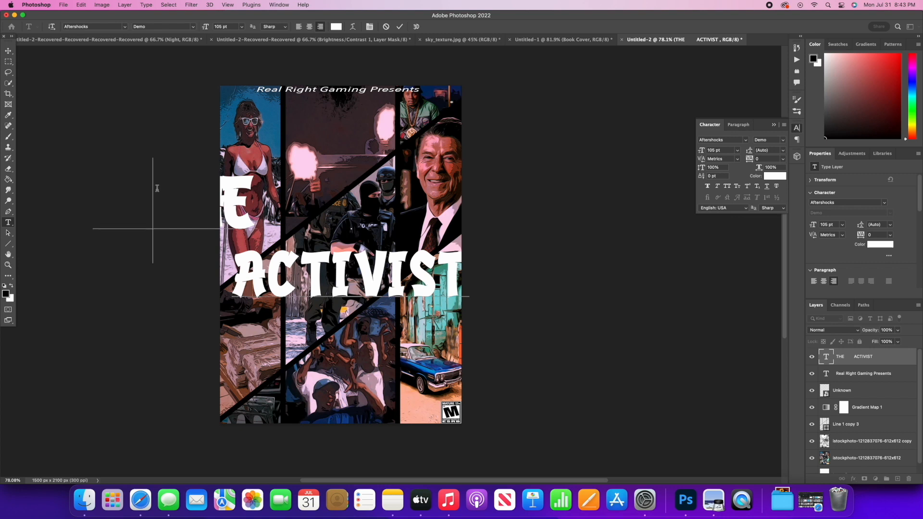
pyautogui.click(253, 211)
pyautogui.click(315, 212)
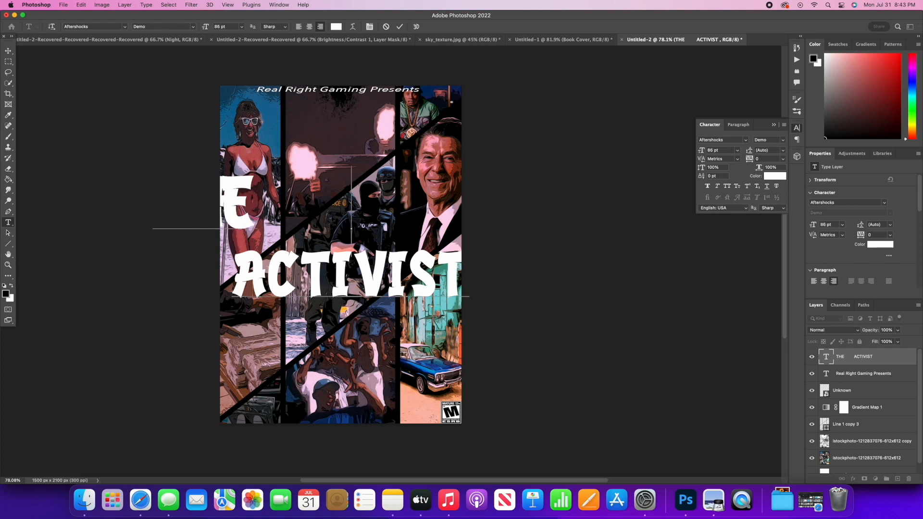
# Adjust the spaces on the "THE" line so the word starts directly above the first letter of "ACTIVIST".
pyautogui.click(432, 210)
pyautogui.press('BackSpace')
pyautogui.press('BackSpace')
pyautogui.press('BackSpace')
pyautogui.press('BackSpace')
pyautogui.press('BackSpace')
pyautogui.press('BackSpace')
# Move the whole title slightly left so "ACTIVIST" fits inside the poster's edges.
pyautogui.hscroll(-5, 432, 210)
pyautogui.moveTo(525, 275); pyautogui.dragTo(278, 265)
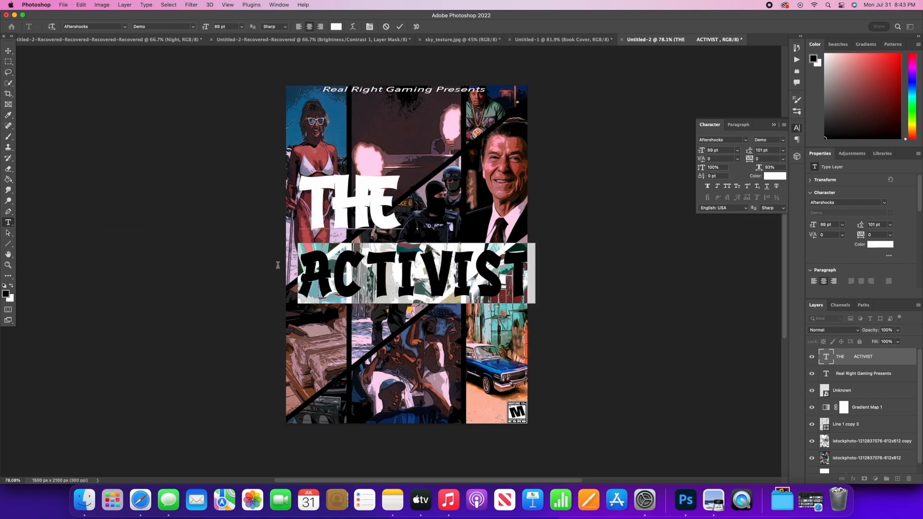
pyautogui.moveTo(390, 155); pyautogui.dragTo(380, 155)
pyautogui.click(574, 144)
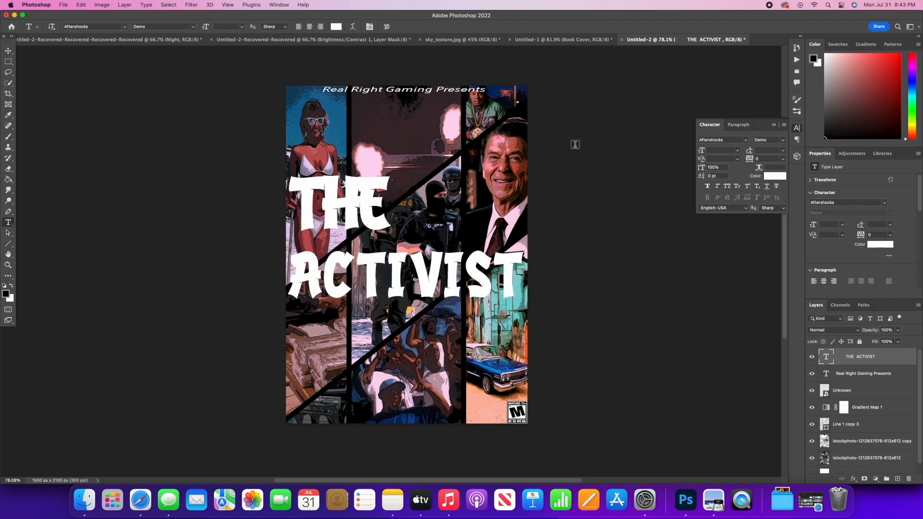
# Add an Outer Glow effect to the "THE ACTIVIST" layer with Normal blend mode and 100% opacity.
pyautogui.doubleClick(889, 363)
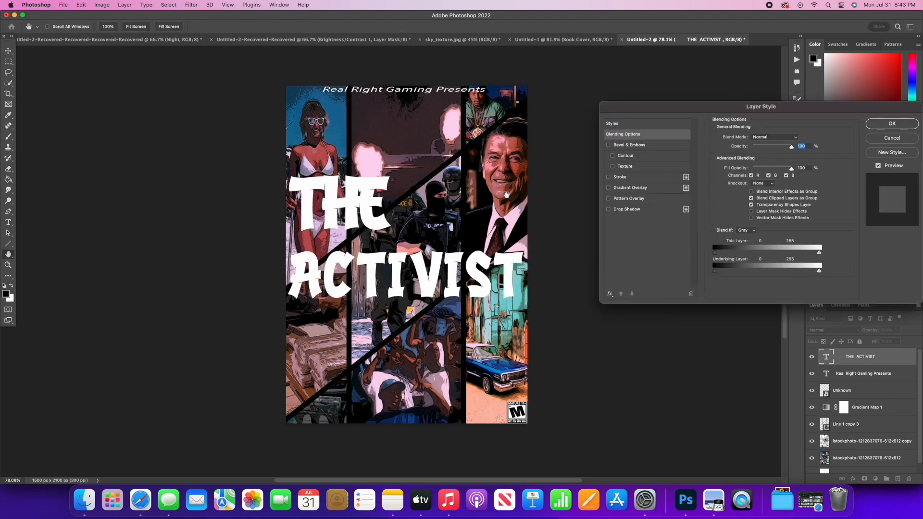
pyautogui.click(610, 294)
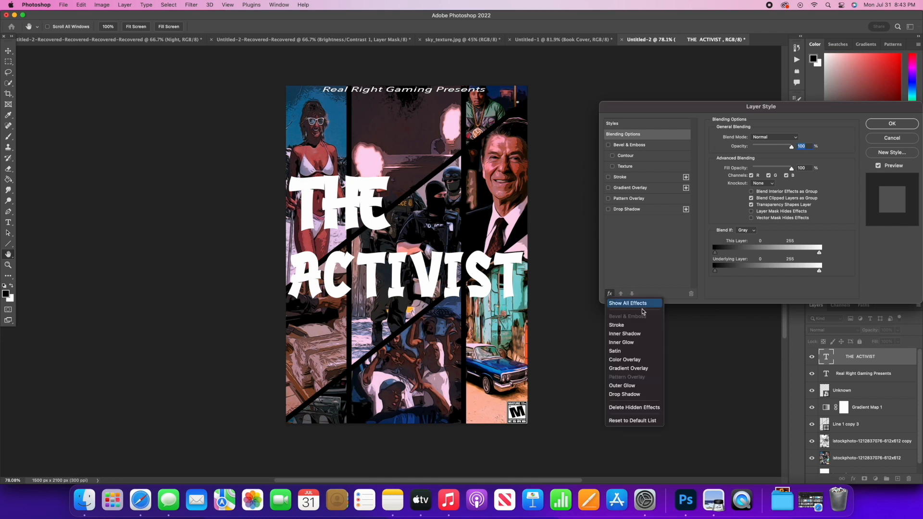
pyautogui.click(634, 386)
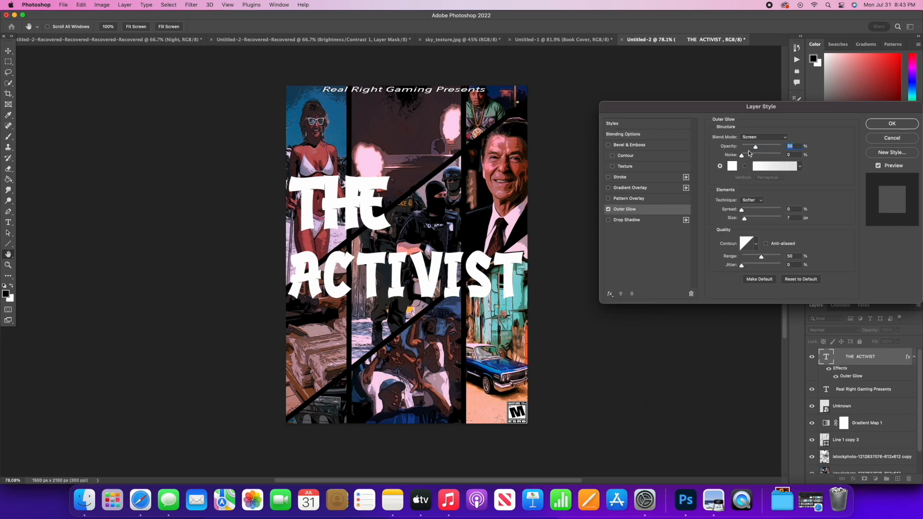
pyautogui.click(781, 138)
pyautogui.click(756, 66)
pyautogui.moveTo(755, 147); pyautogui.dragTo(803, 163)
# Make the title's outer glow black (000000) with 43% spread and a size of 16 px, and apply the style.
pyautogui.click(732, 167)
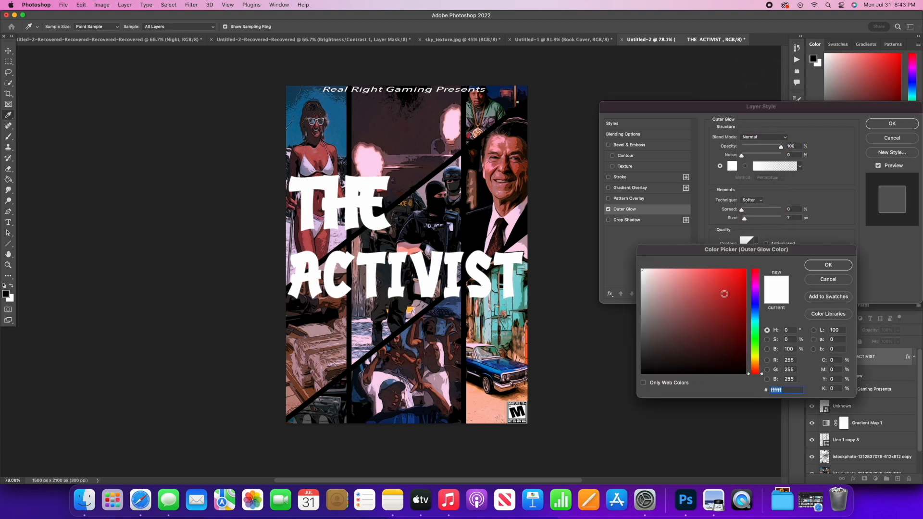
pyautogui.moveTo(725, 296); pyautogui.dragTo(751, 402)
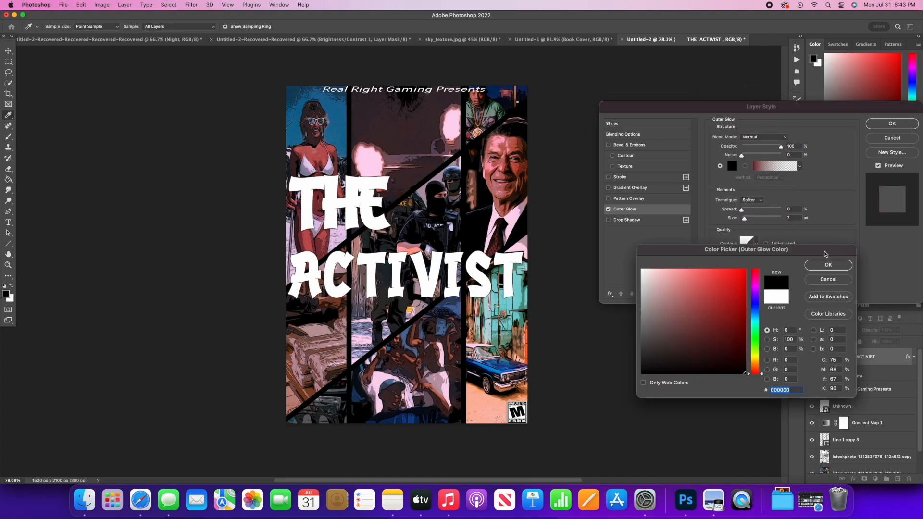
pyautogui.click(831, 269)
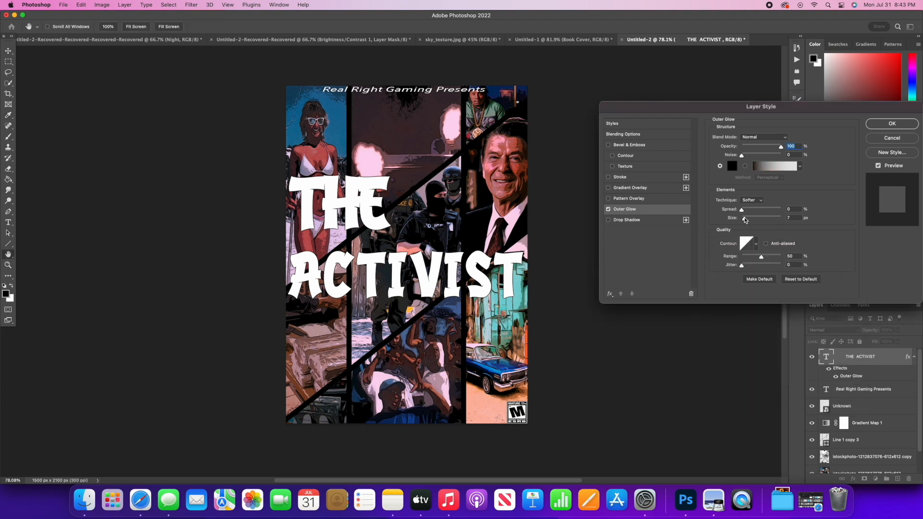
pyautogui.moveTo(746, 218); pyautogui.dragTo(758, 211)
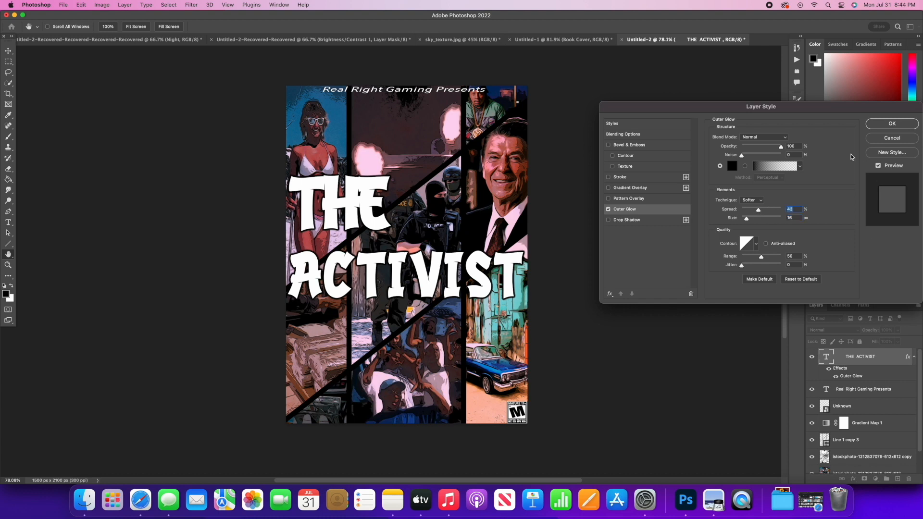
pyautogui.click(891, 124)
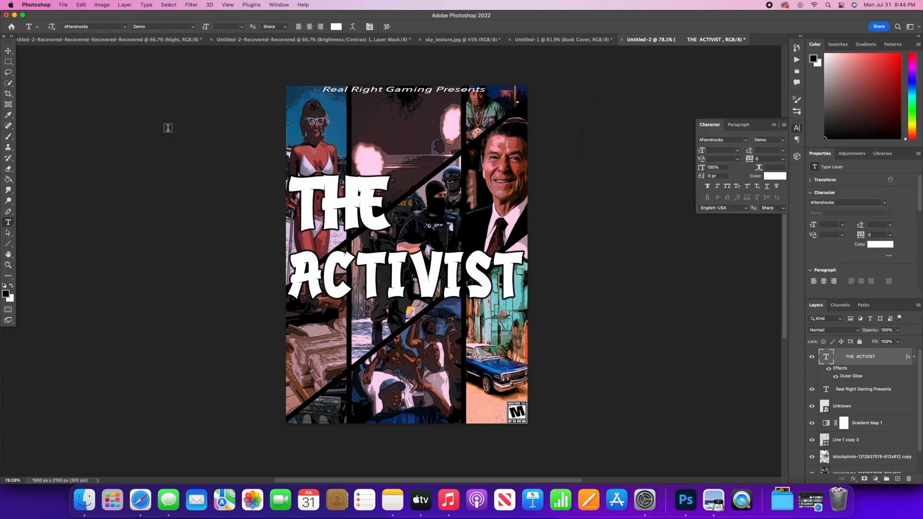
# Add a text layer reading "VOLUME 2." beneath the title in 44 pt Cloister Black.
pyautogui.click(416, 340)
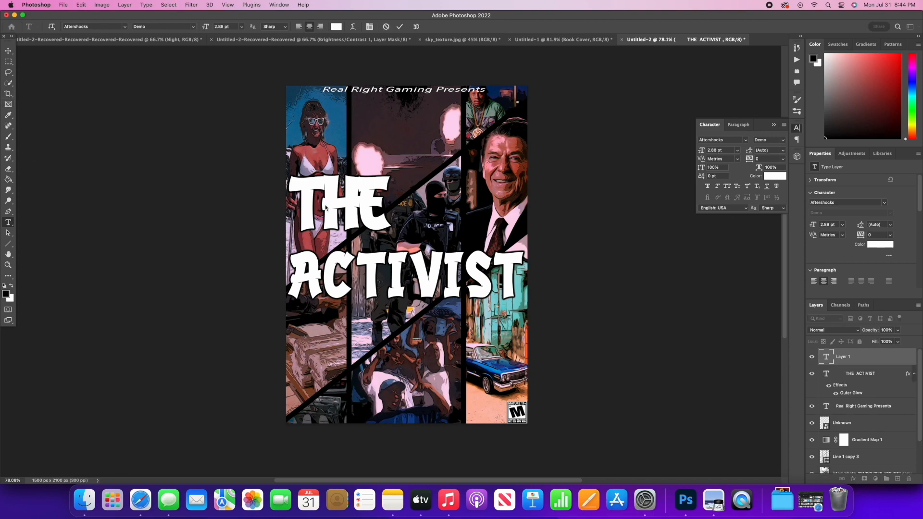
pyautogui.click(124, 27)
pyautogui.scroll(-15, 208, 310)
pyautogui.scroll(-20, 207, 400)
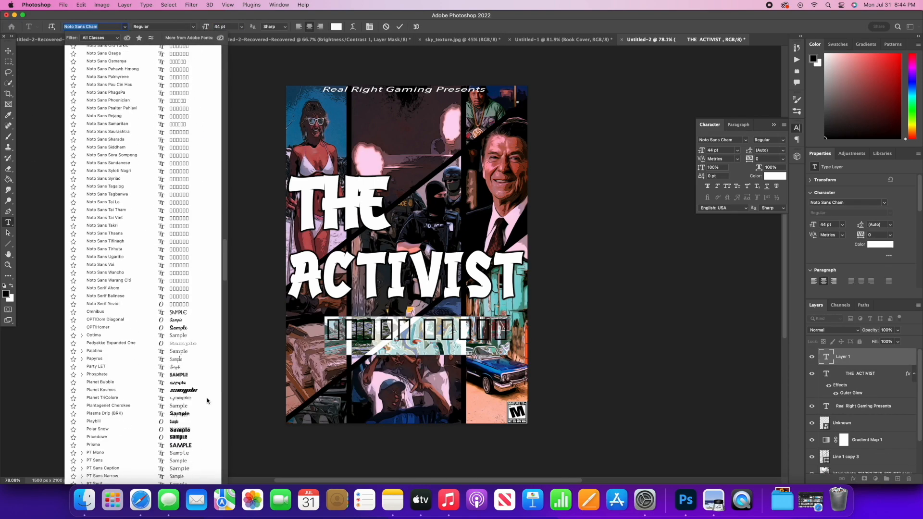
pyautogui.write('VL')
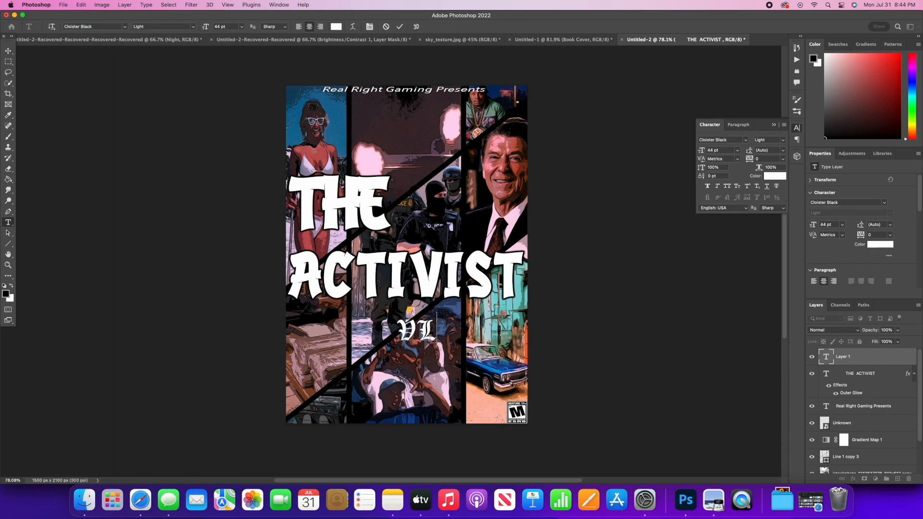
pyautogui.press('BackSpace')
pyautogui.write('OLUME 2')
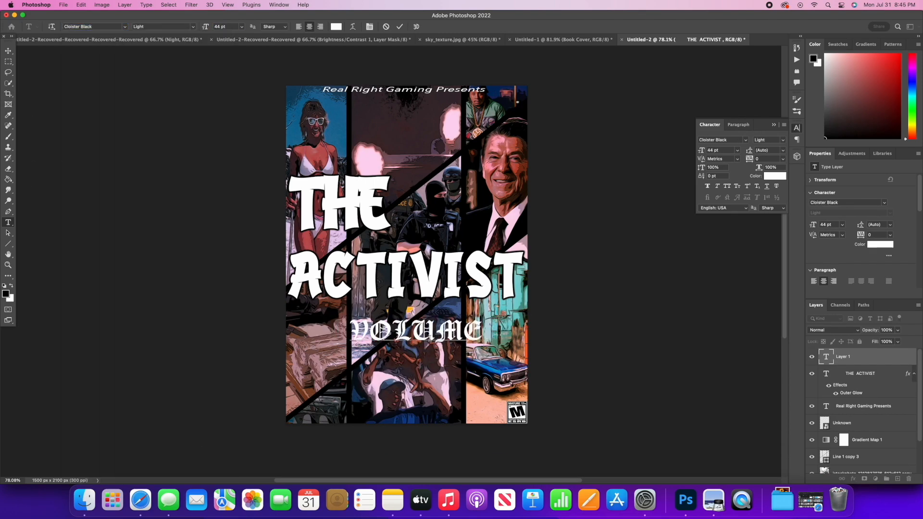
# Change the "VOLUME 2." text to the Indubitably NF font after comparing other typefaces.
pyautogui.press('super+a')
pyautogui.click(125, 26)
pyautogui.scroll(-5, 203, 293)
pyautogui.scroll(-20, 204, 290)
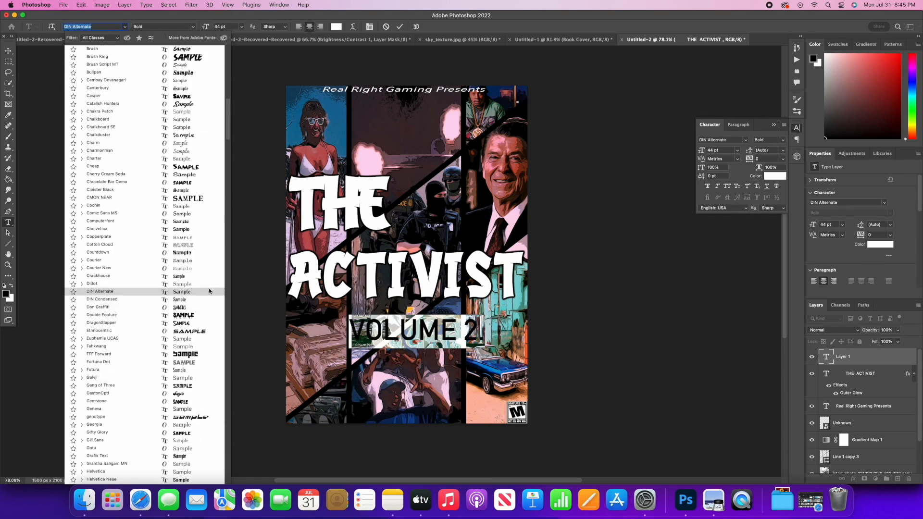
pyautogui.scroll(-20, 207, 287)
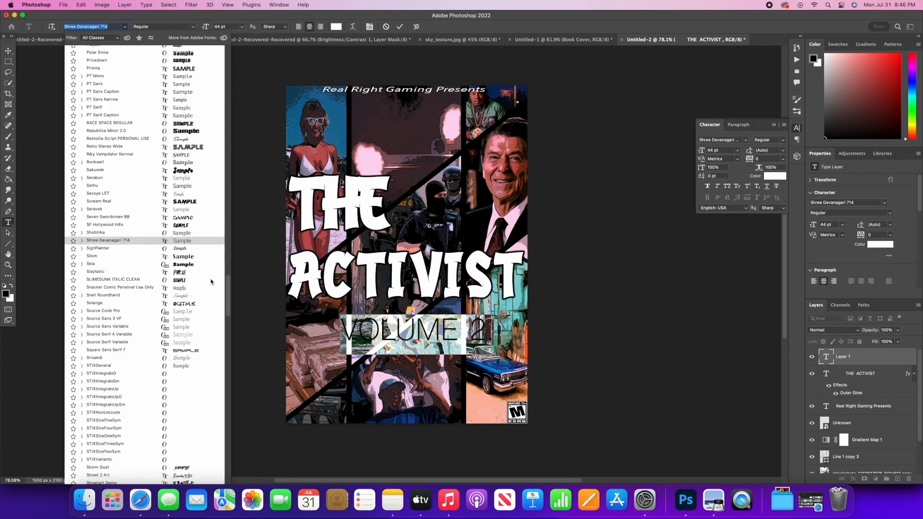
pyautogui.scroll(20, 212, 368)
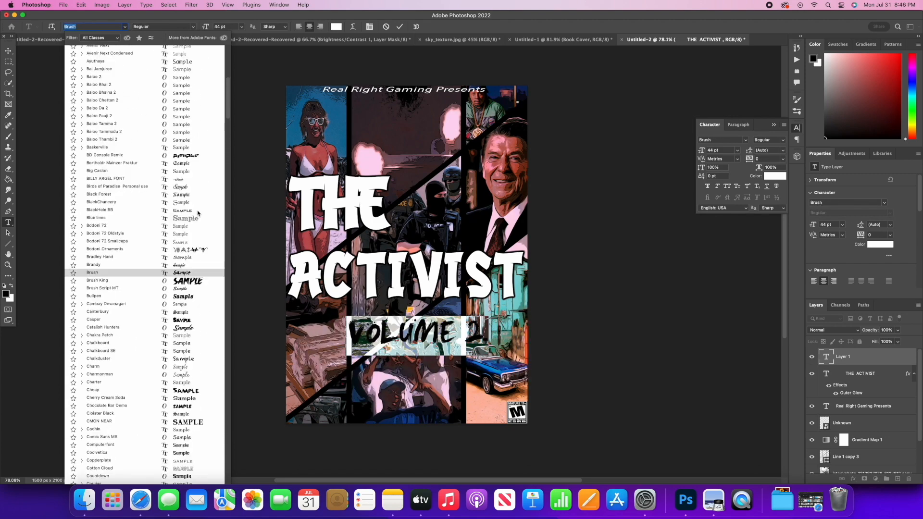
pyautogui.scroll(3, 207, 356)
pyautogui.scroll(-20, 208, 365)
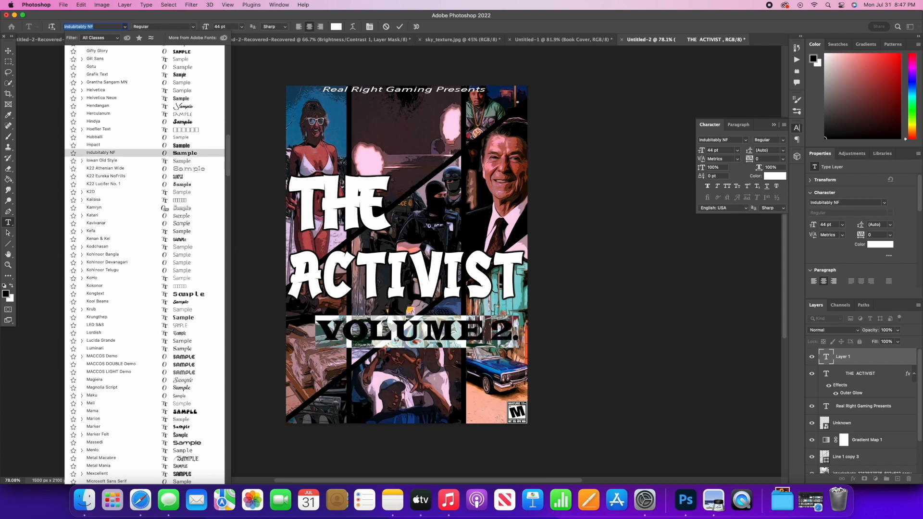
pyautogui.click(185, 154)
pyautogui.click(617, 250)
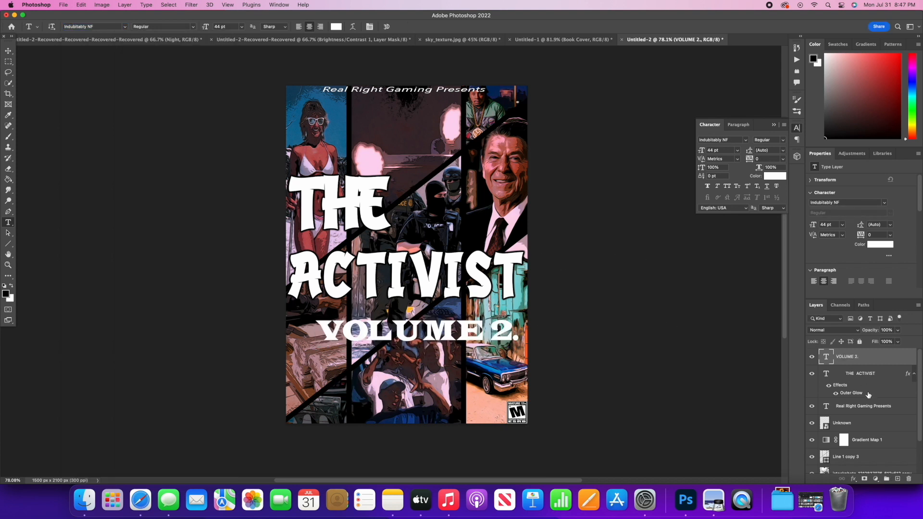
# Copy the title's Outer Glow effect to the "VOLUME 2." layer.
pyautogui.moveTo(868, 394)
pyautogui.mouseDown()
pyautogui.moveTo(866, 361)
pyautogui.moveTo(866, 376)
pyautogui.mouseUp()
pyautogui.moveTo(863, 385); pyautogui.dragTo(862, 360)
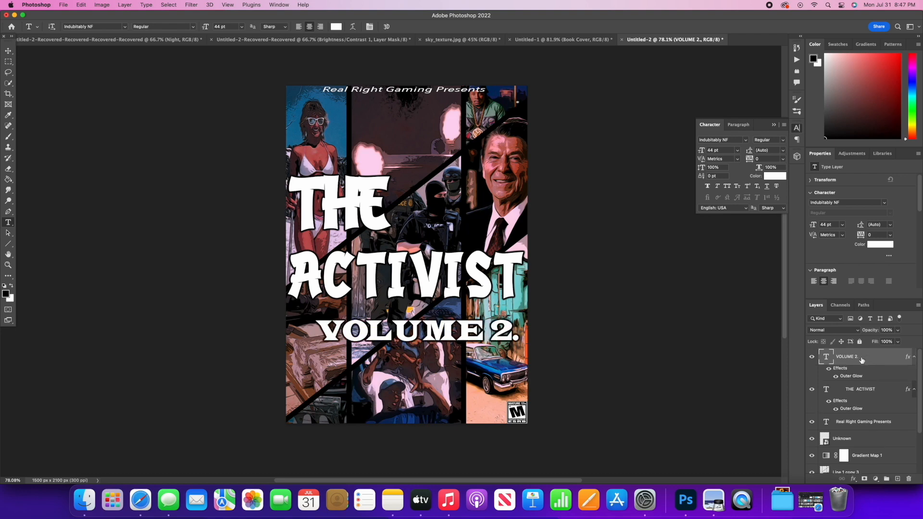
# Try the CMON NEAR font on the "THE ACTIVIST" title.
pyautogui.click(878, 389)
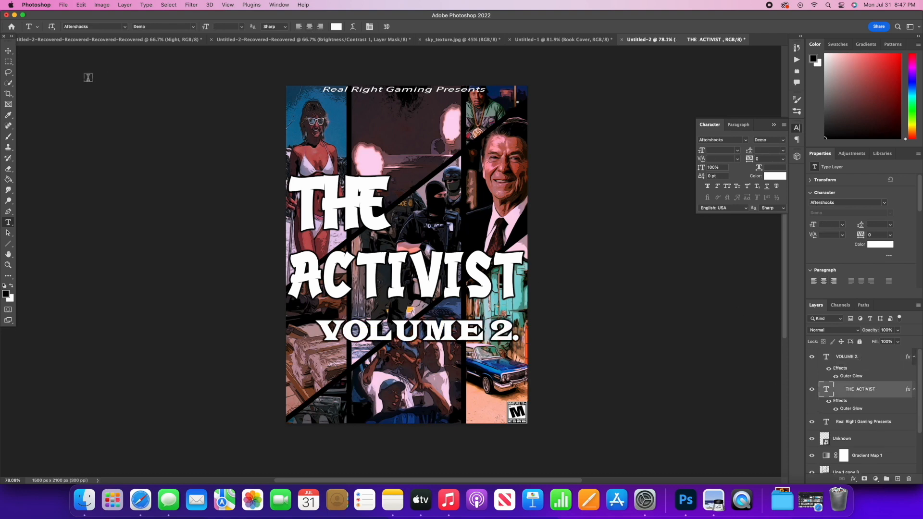
pyautogui.click(124, 27)
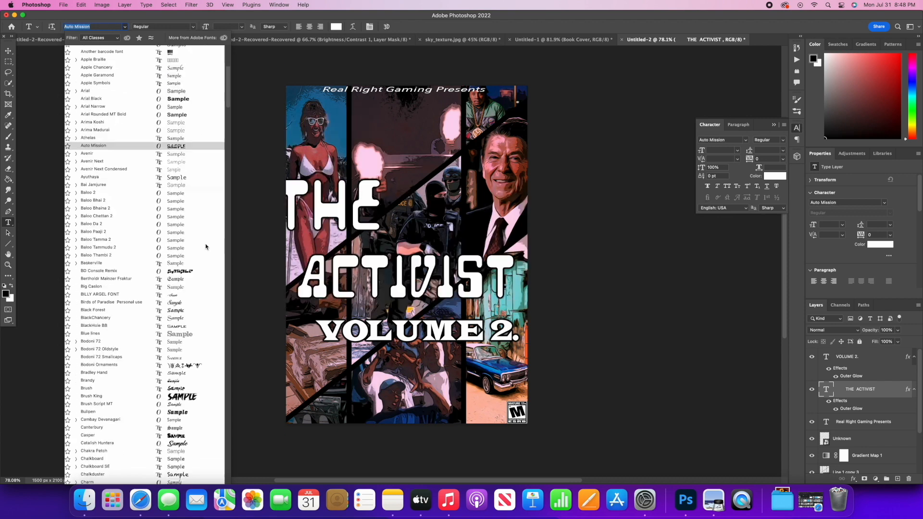
pyautogui.scroll(-10, 173, 217)
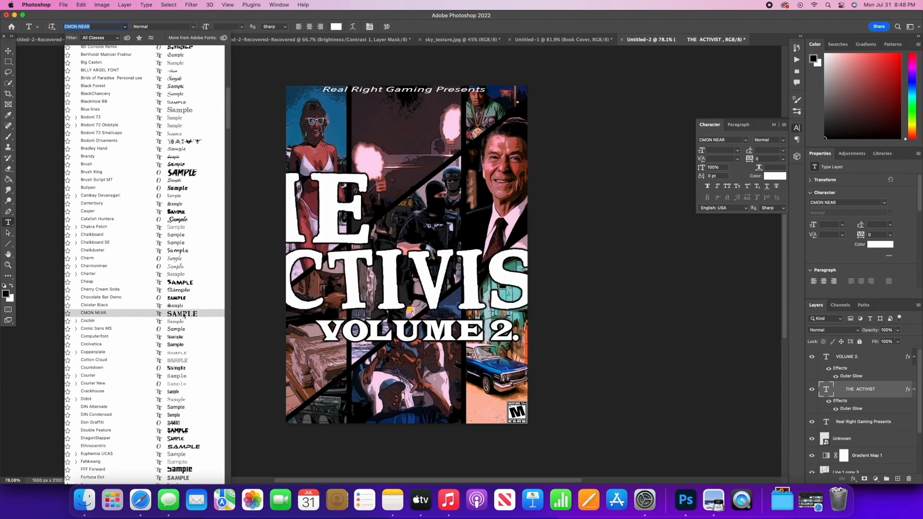
pyautogui.click(180, 327)
pyautogui.press('super+a')
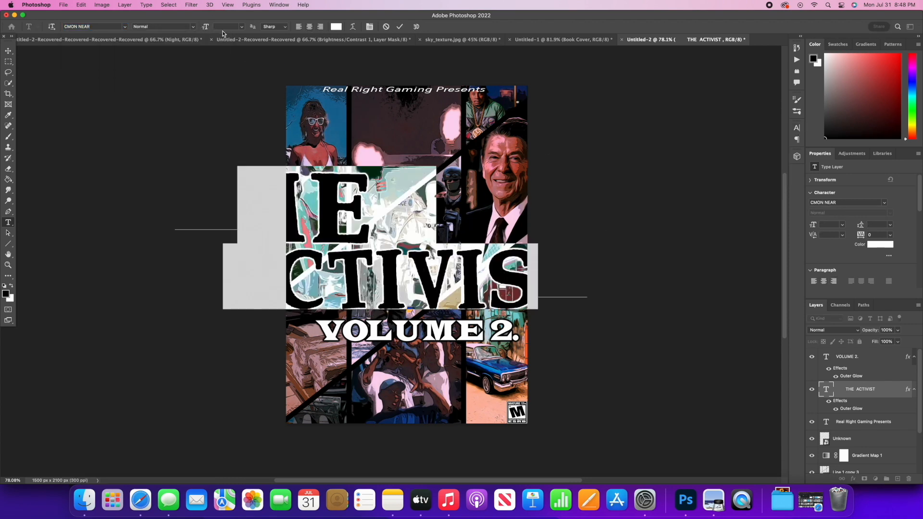
pyautogui.press('Return')
pyautogui.click(386, 27)
pyautogui.moveTo(537, 281); pyautogui.dragTo(113, 144)
pyautogui.click(125, 27)
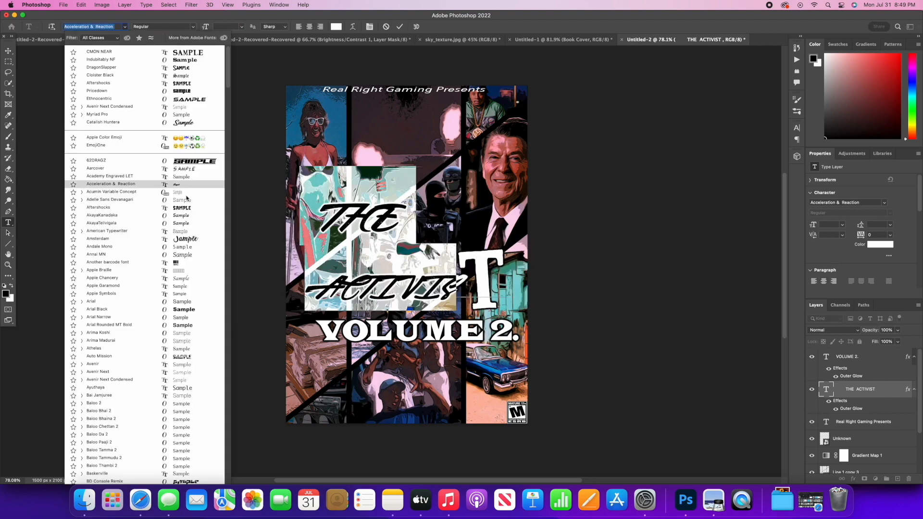
pyautogui.click(595, 285)
pyautogui.press('Escape')
# Try the NeverEnding Free Version font on the full "THE ACTIVIST" title text.
pyautogui.moveTo(589, 284); pyautogui.dragTo(208, 163)
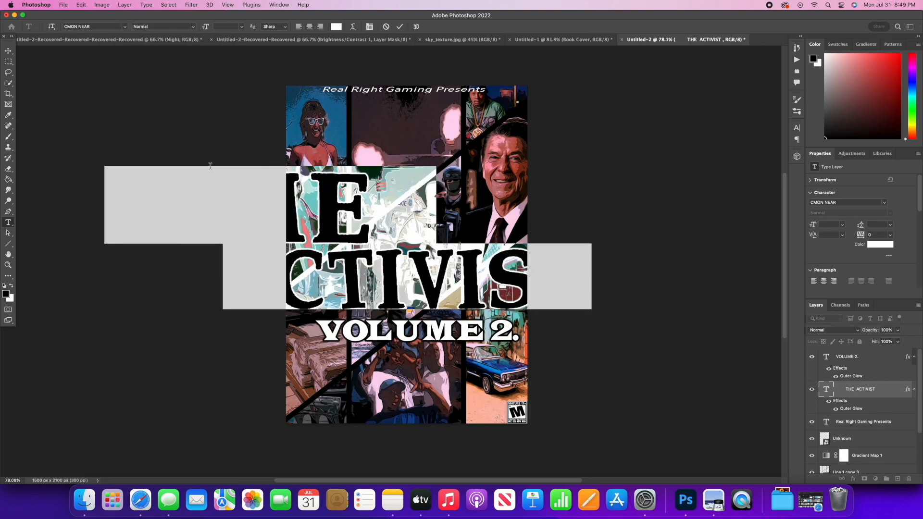
pyautogui.click(124, 27)
pyautogui.scroll(-10, 201, 298)
pyautogui.scroll(-5, 202, 303)
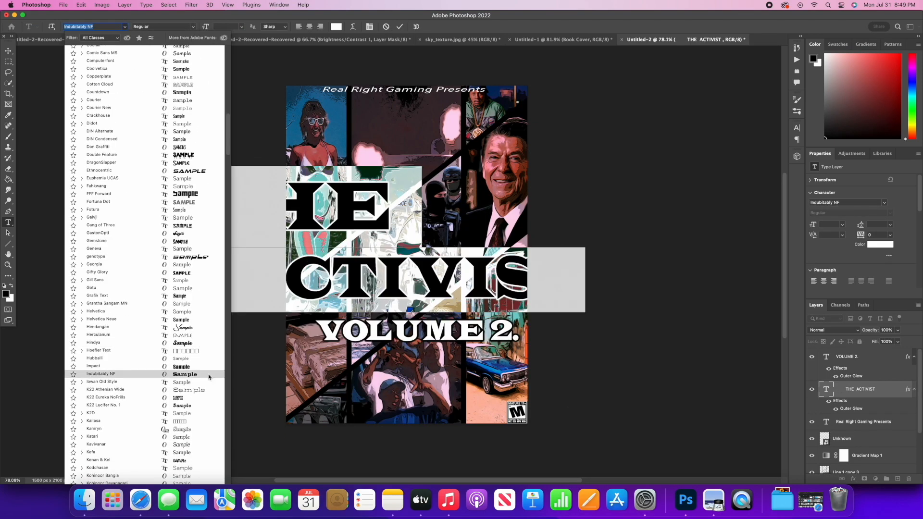
pyautogui.scroll(-5, 209, 364)
pyautogui.scroll(-5, 206, 366)
pyautogui.click(206, 352)
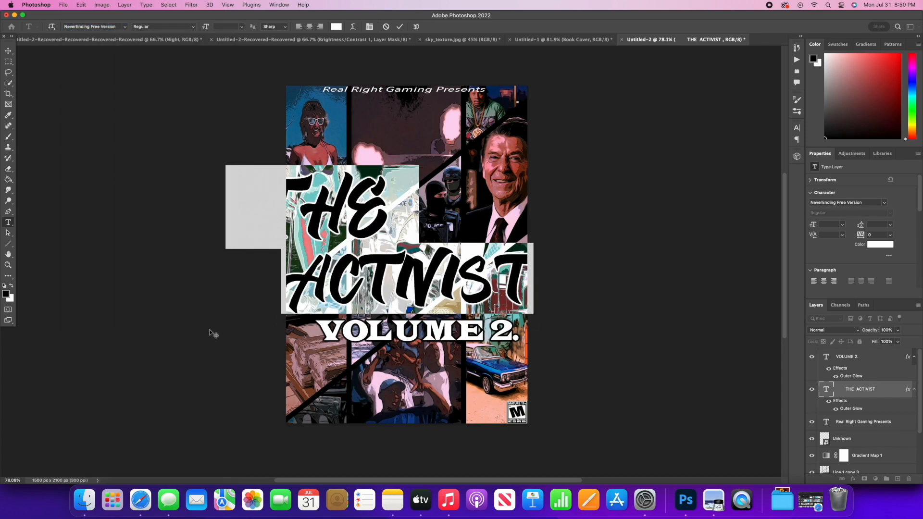
# Change the "THE ACTIVIST" title to the Pricedown font after comparing other typefaces.
pyautogui.click(125, 26)
pyautogui.scroll(-5, 186, 275)
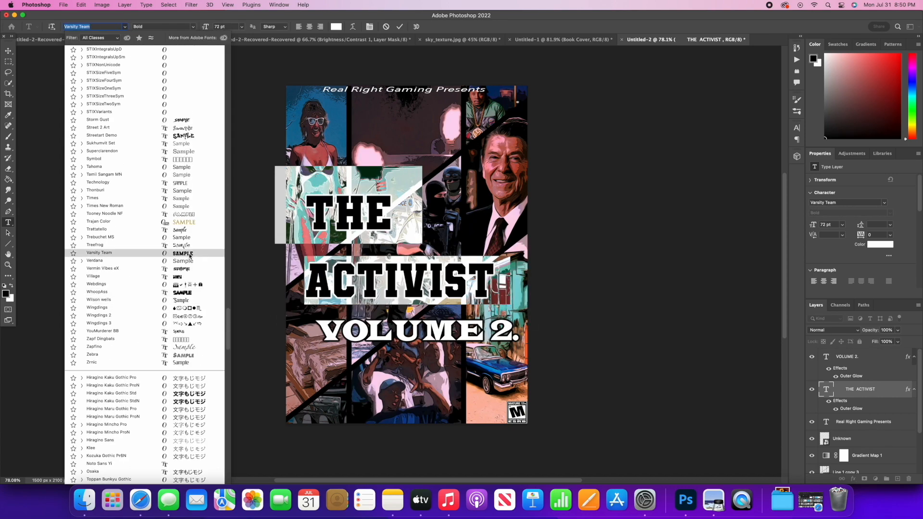
pyautogui.scroll(-5, 185, 276)
pyautogui.scroll(10, 185, 276)
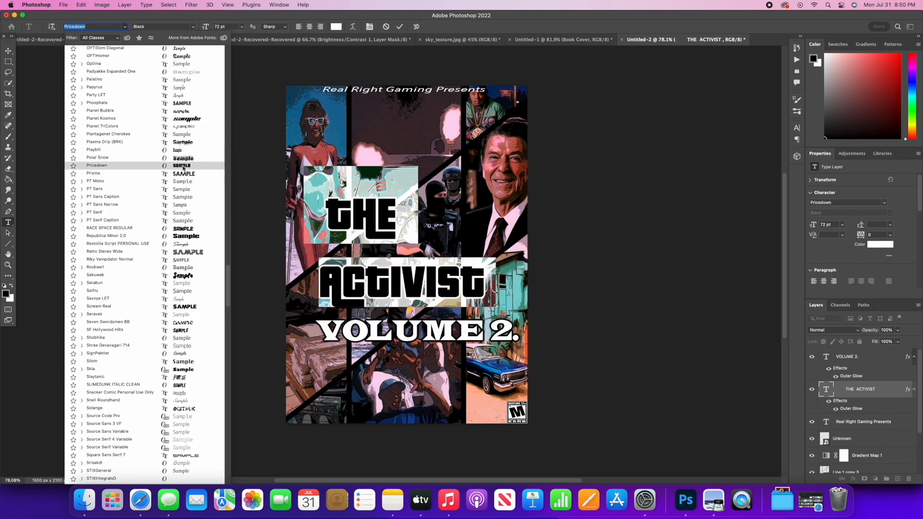
pyautogui.click(183, 166)
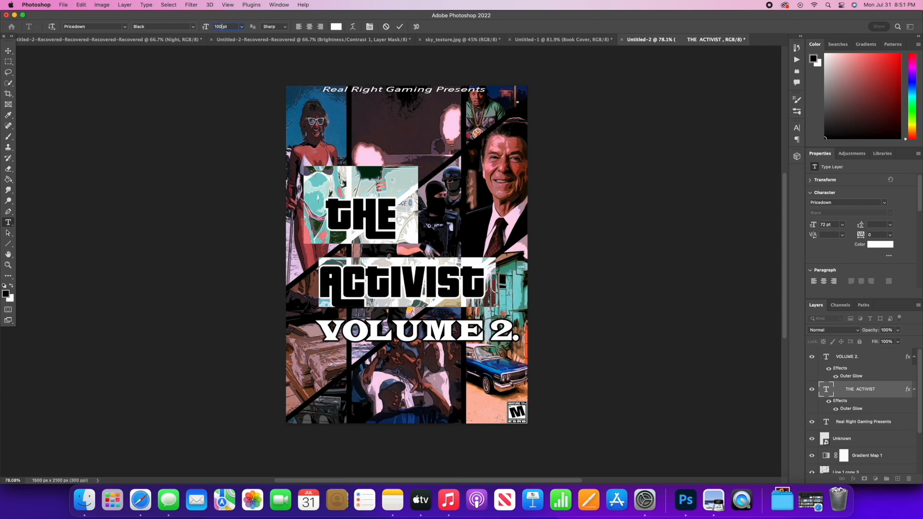
# Set the title's font size to 100 pt and move it up clear of "VOLUME 2.", committing the text edit.
pyautogui.write('100')
pyautogui.press('Return')
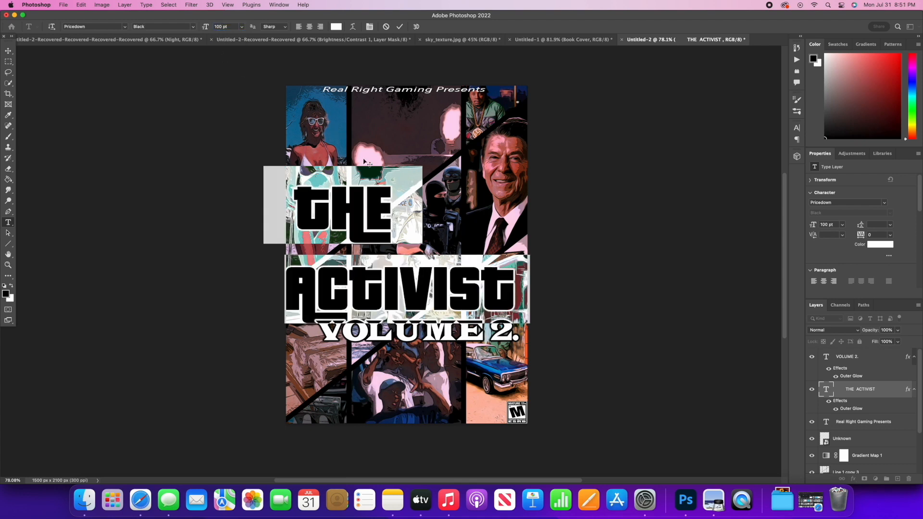
pyautogui.moveTo(365, 164); pyautogui.dragTo(368, 147)
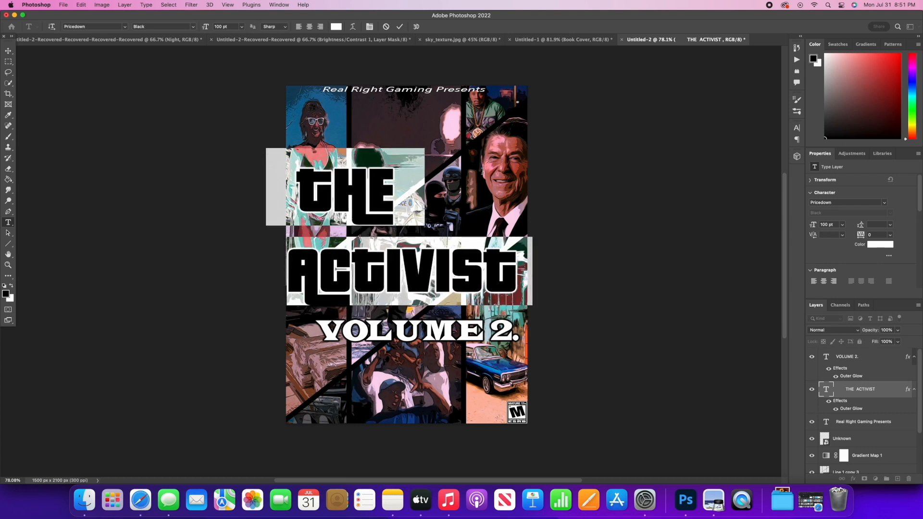
pyautogui.click(399, 26)
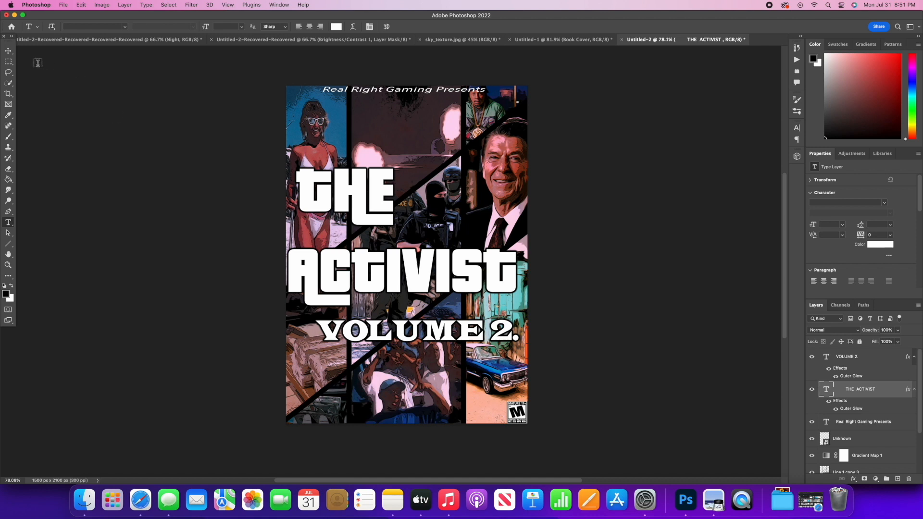
# Transform the title slightly wider and taller so it nearly spans the cover above "VOLUME 2.", and deselect it.
pyautogui.click(9, 52)
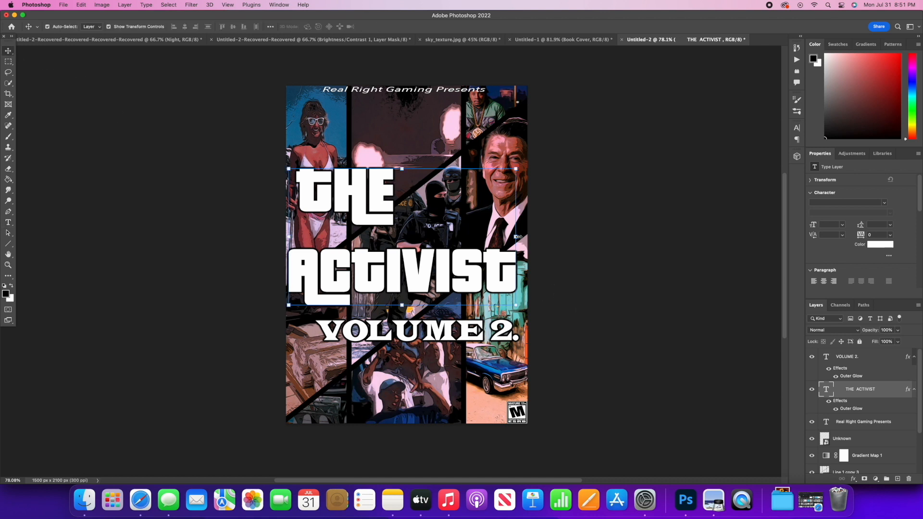
pyautogui.click(516, 237)
pyautogui.moveTo(532, 229); pyautogui.dragTo(541, 228)
pyautogui.moveTo(298, 148); pyautogui.dragTo(298, 131)
pyautogui.click(655, 179)
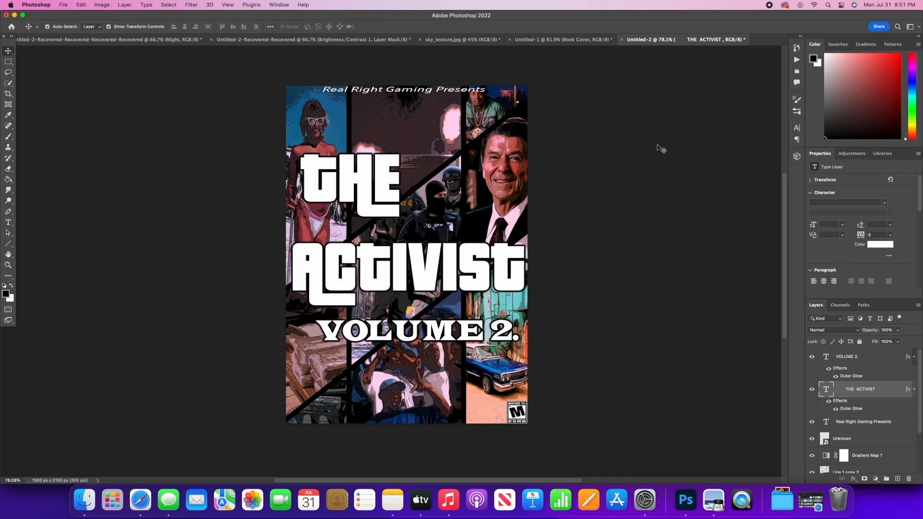
pyautogui.click(662, 150)
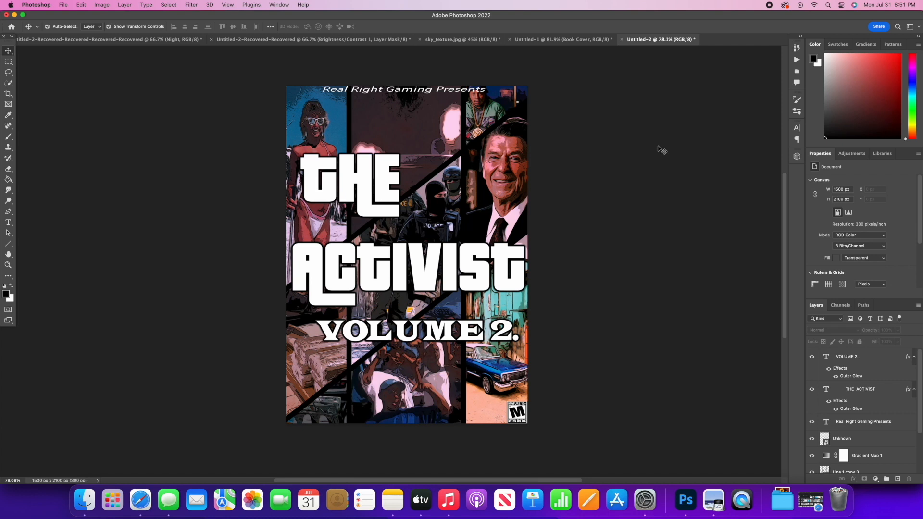
# Switch to Finder, open the Downloads folder and place the crazykira01.JPG texture into the cover document.
pyautogui.click(91, 508)
pyautogui.press('super+Tab')
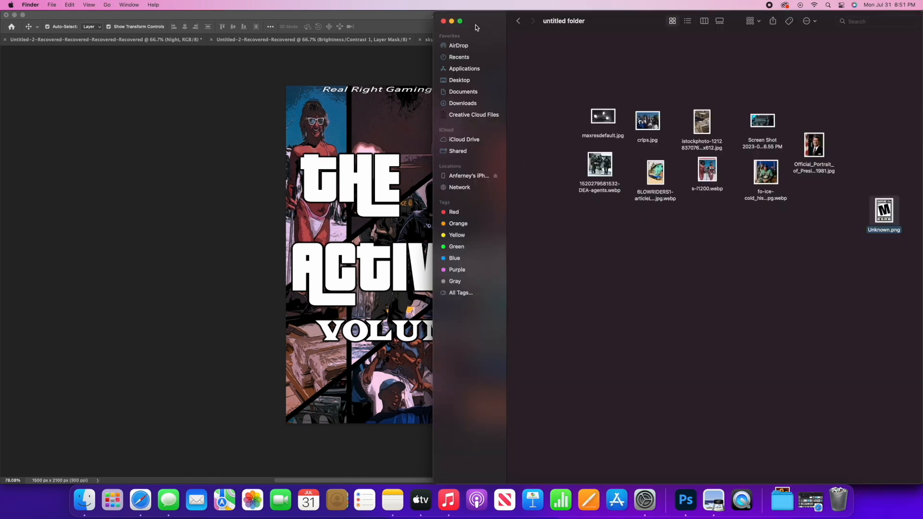
pyautogui.moveTo(475, 24); pyautogui.dragTo(531, 24)
pyautogui.click(532, 106)
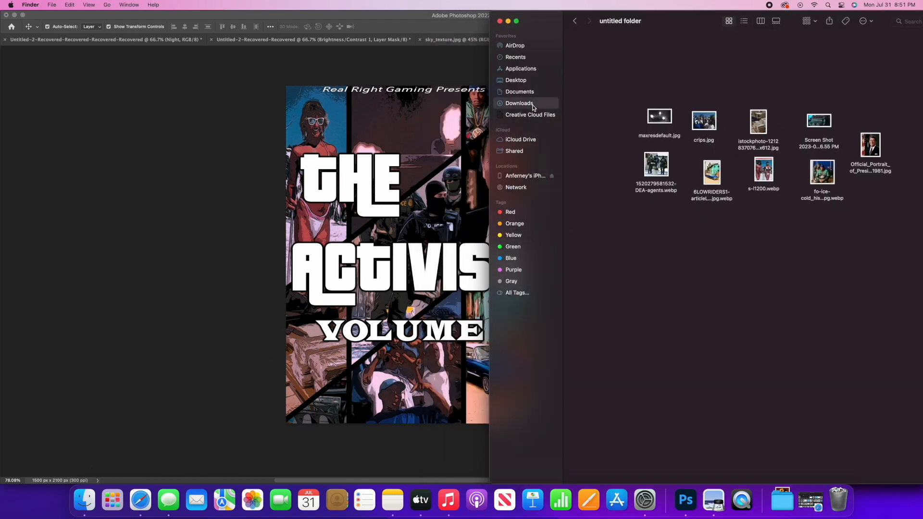
pyautogui.moveTo(780, 174); pyautogui.dragTo(501, 256)
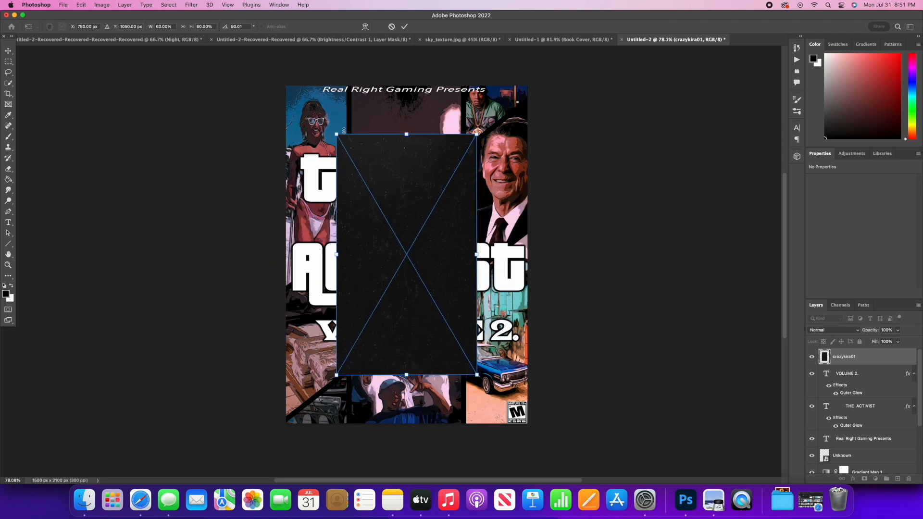
# Scale the placed crazykira01 texture from its corners to fill the cover and commit the placement.
pyautogui.moveTo(336, 135); pyautogui.dragTo(286, 87)
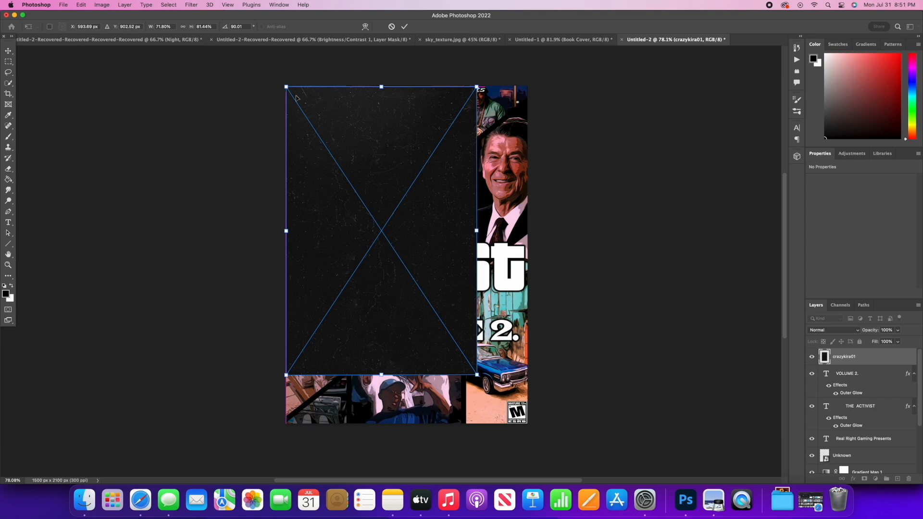
pyautogui.moveTo(476, 375); pyautogui.dragTo(528, 425)
pyautogui.press('Return')
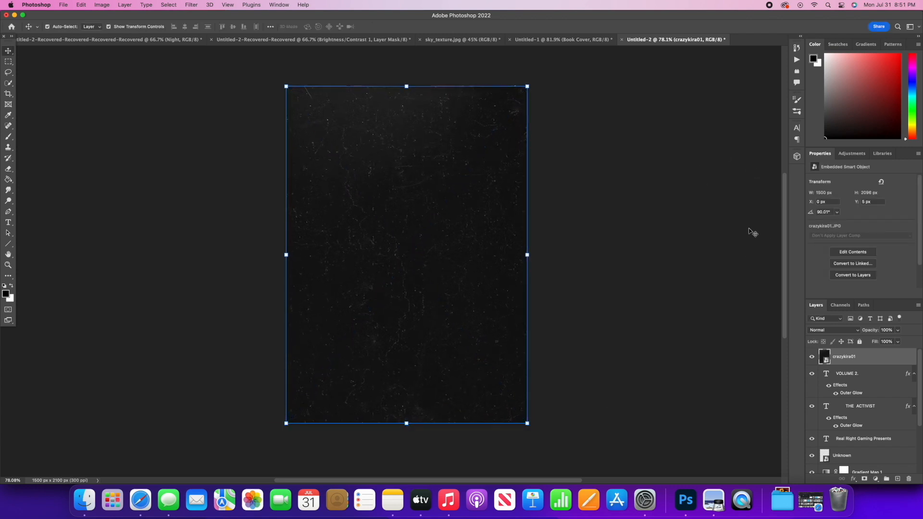
# Stretch the crazykira01 texture's top edge and adjust its side edges to cover the whole canvas.
pyautogui.click(738, 257)
pyautogui.click(442, 171)
pyautogui.click(406, 87)
pyautogui.click(709, 178)
pyautogui.click(721, 177)
pyautogui.click(438, 255)
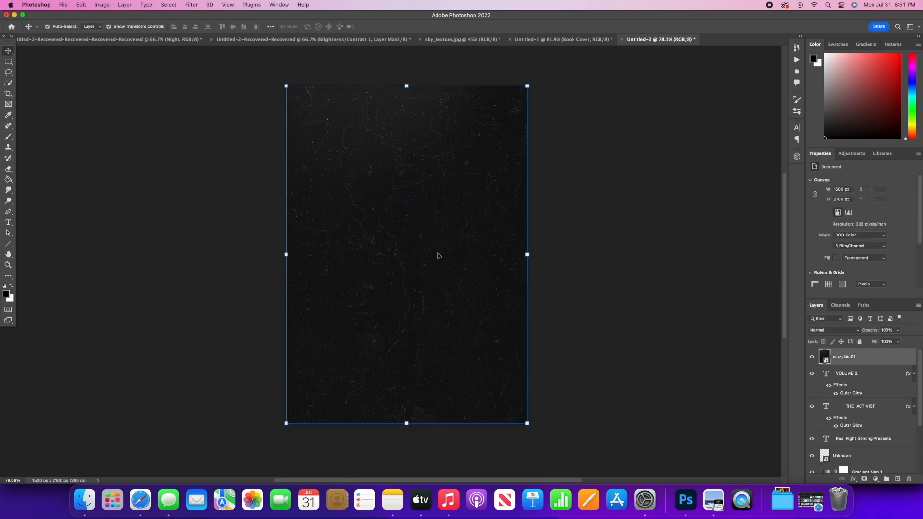
pyautogui.click(528, 255)
pyautogui.moveTo(527, 255); pyautogui.dragTo(526, 255)
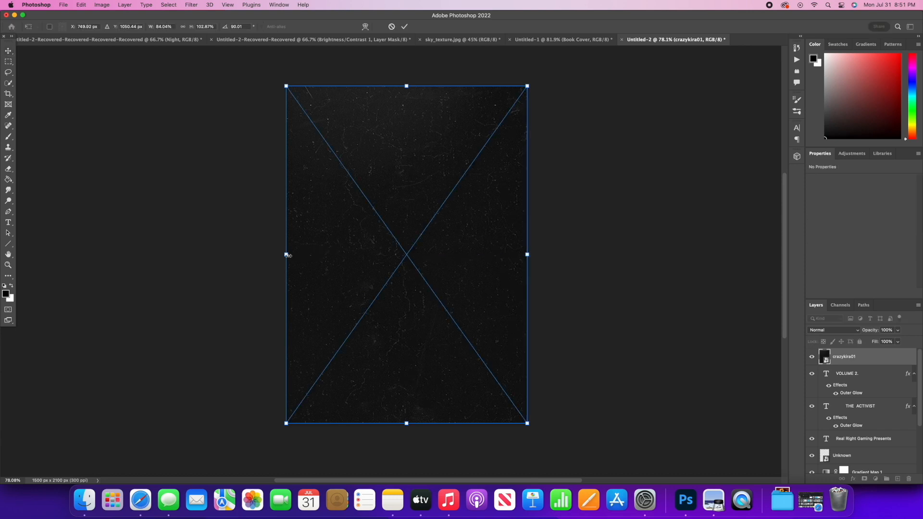
pyautogui.moveTo(287, 255); pyautogui.dragTo(286, 254)
pyautogui.click(685, 297)
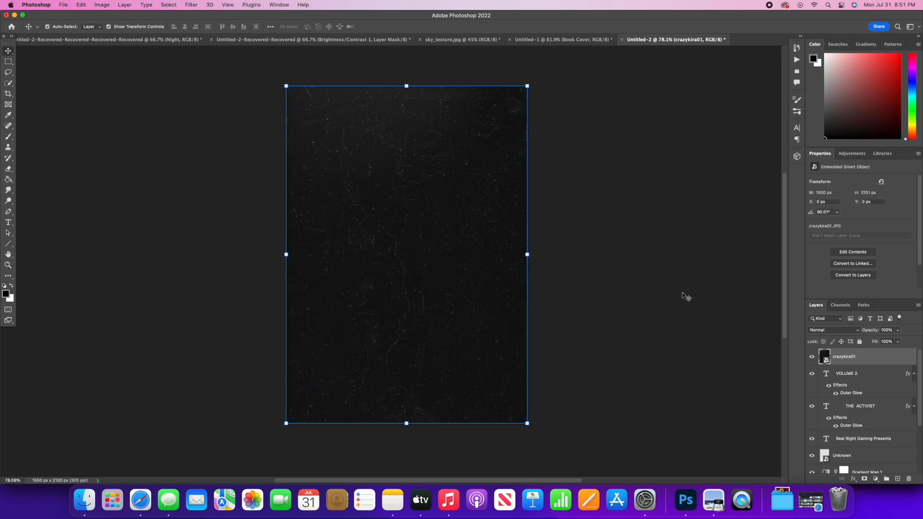
# Set the crazykira01 texture layer's blend mode to Lighten after comparing other modes, and deselect the layer.
pyautogui.click(857, 330)
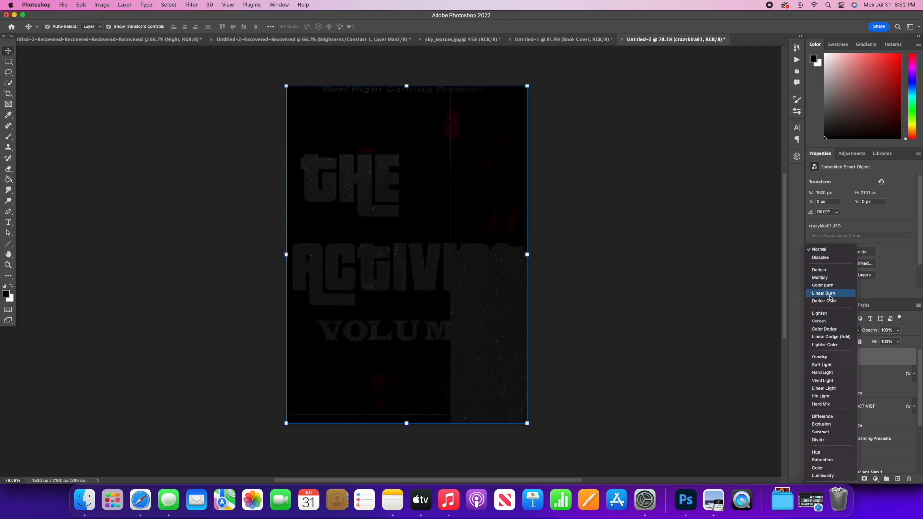
pyautogui.click(827, 318)
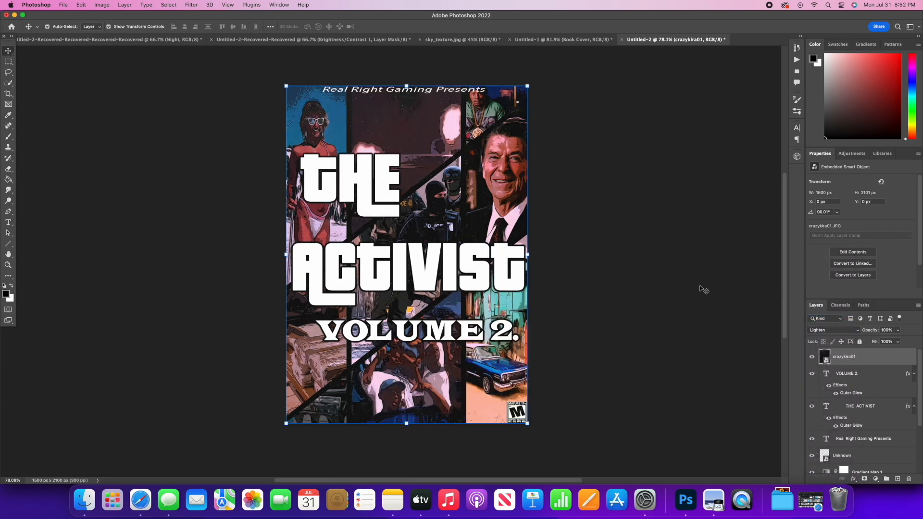
pyautogui.click(719, 292)
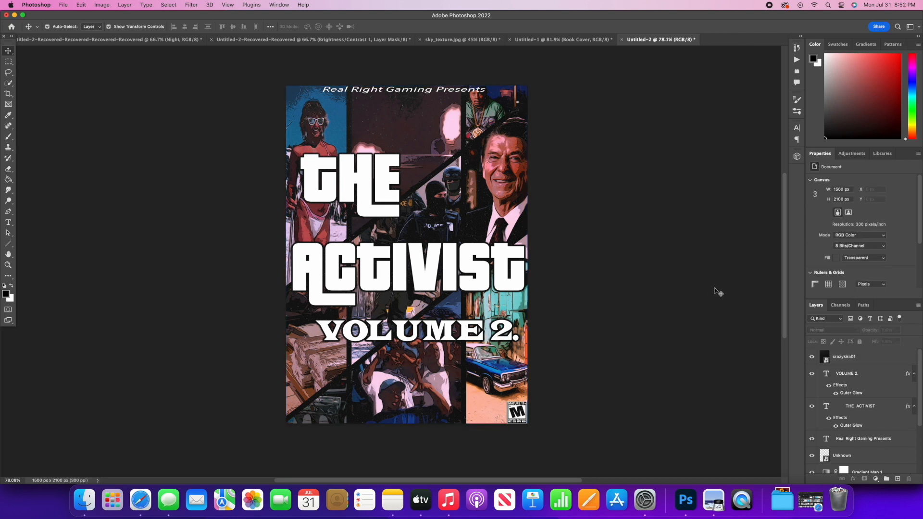